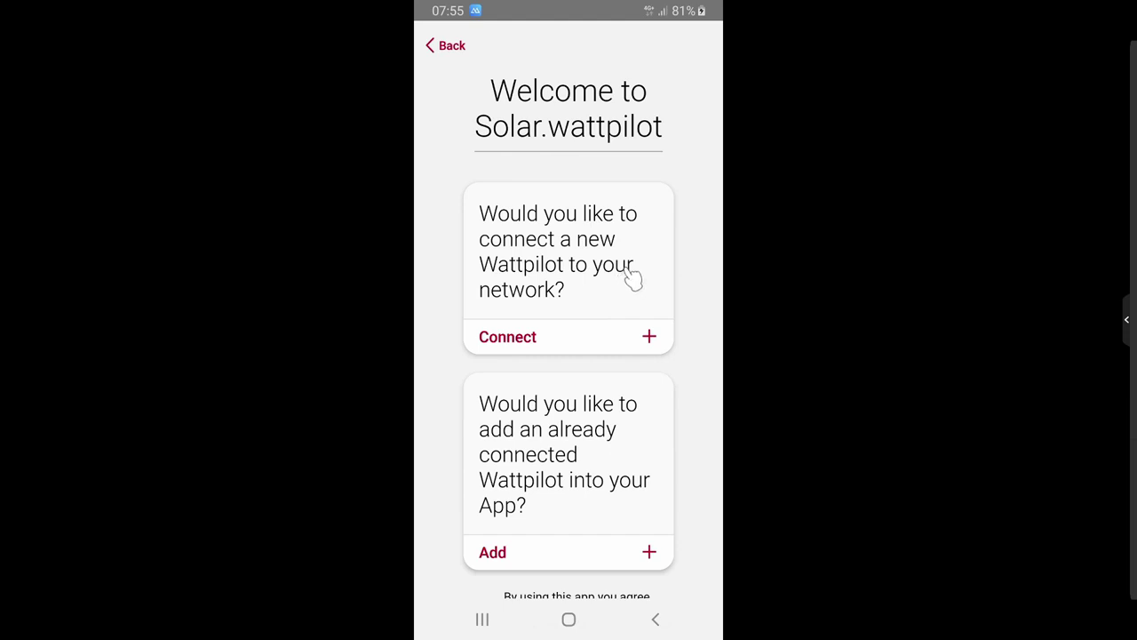
Accept the Fronius terms and privacy statement, then start connecting a new Wattpilot
scroll(670, 263, "down", 2)
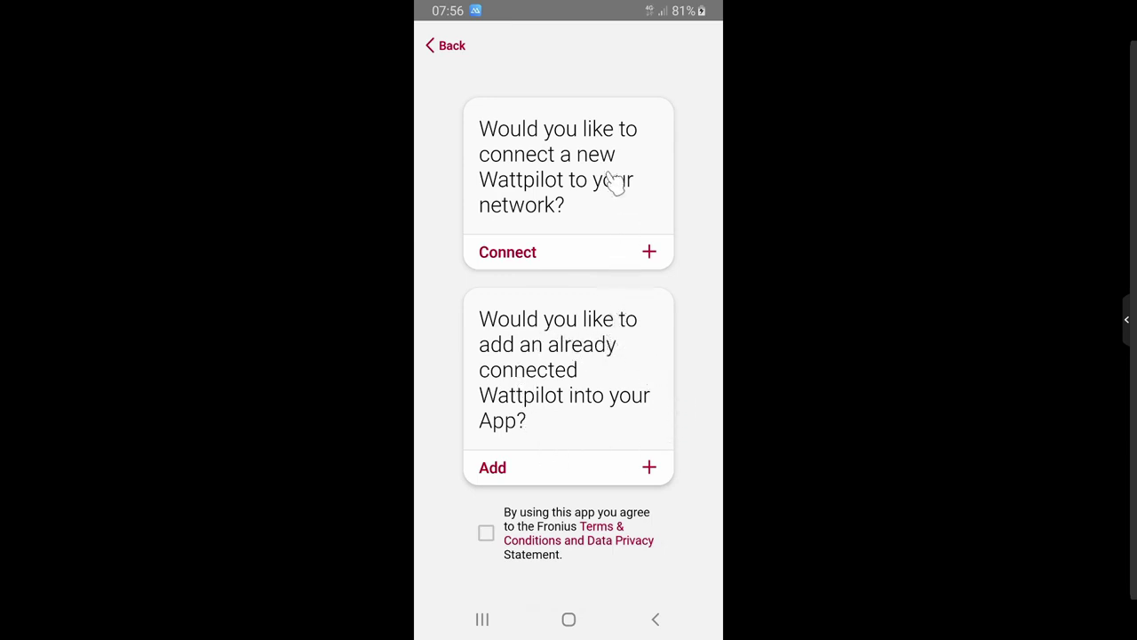
left_click(486, 534)
scroll(490, 487, "up", 2)
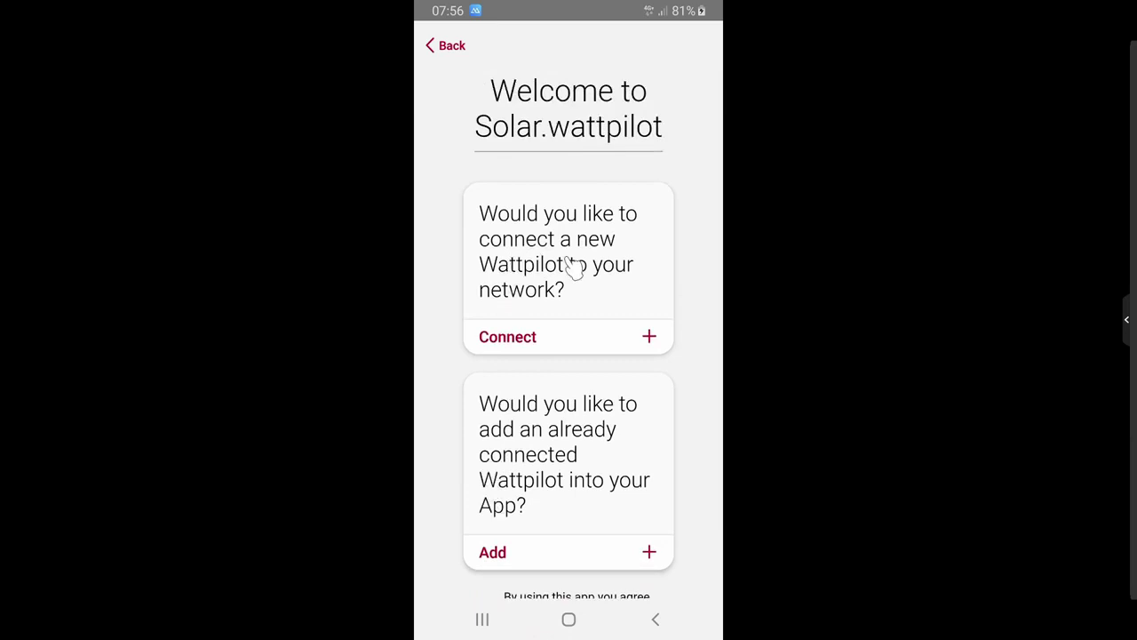
left_click(574, 266)
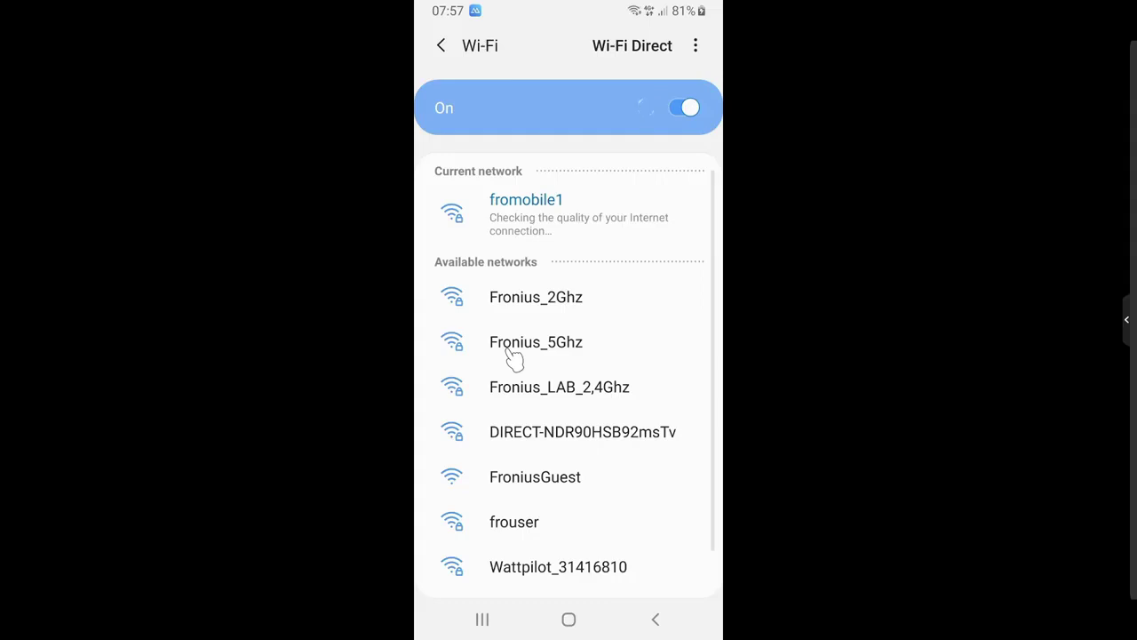
Select the Wattpilot_31416810 hotspot in Wi-Fi settings, then bring up the recent apps overview
scroll(513, 355, "down", 1)
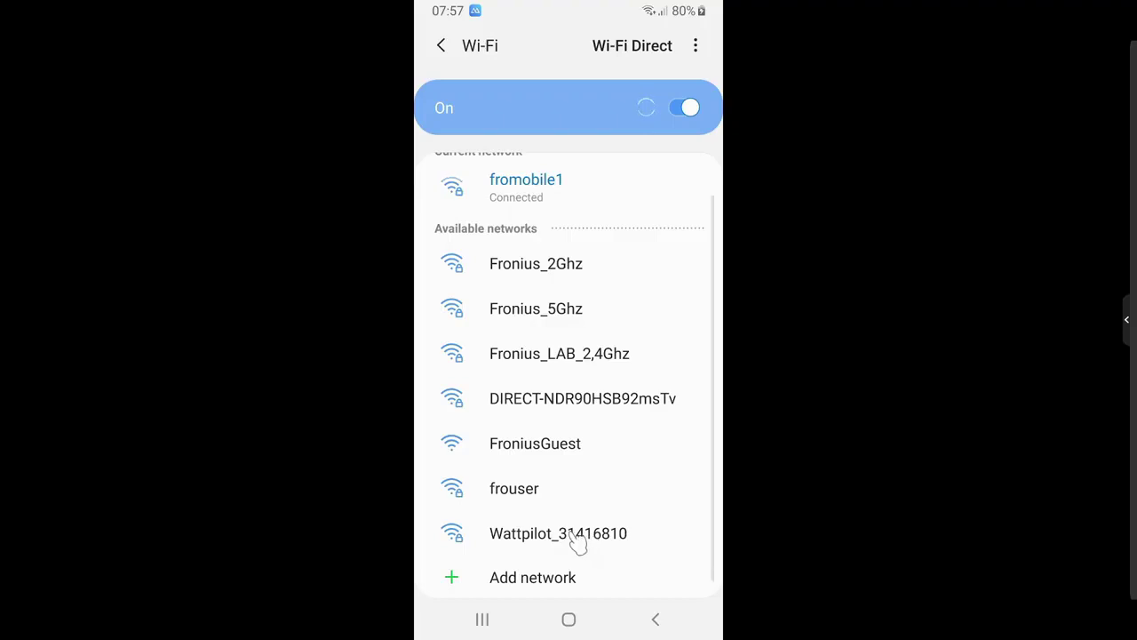
left_click(577, 543)
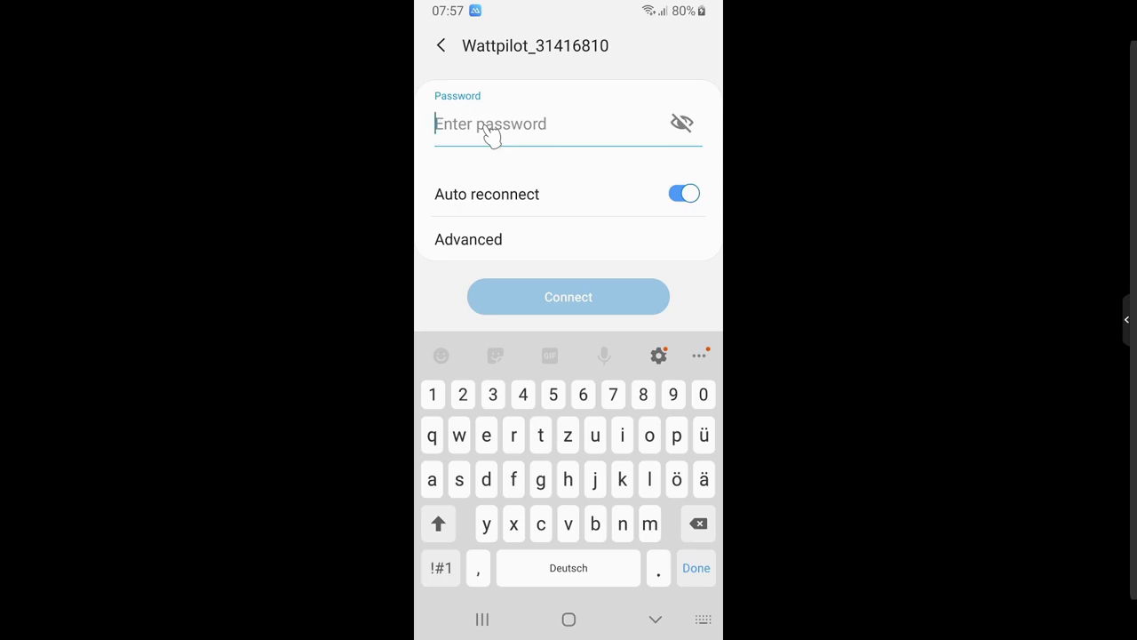
left_click(483, 619)
Read the hotspot key off the Wattpilot reset card in Camera, then return to the password prompt
scroll(491, 134, "left", 2)
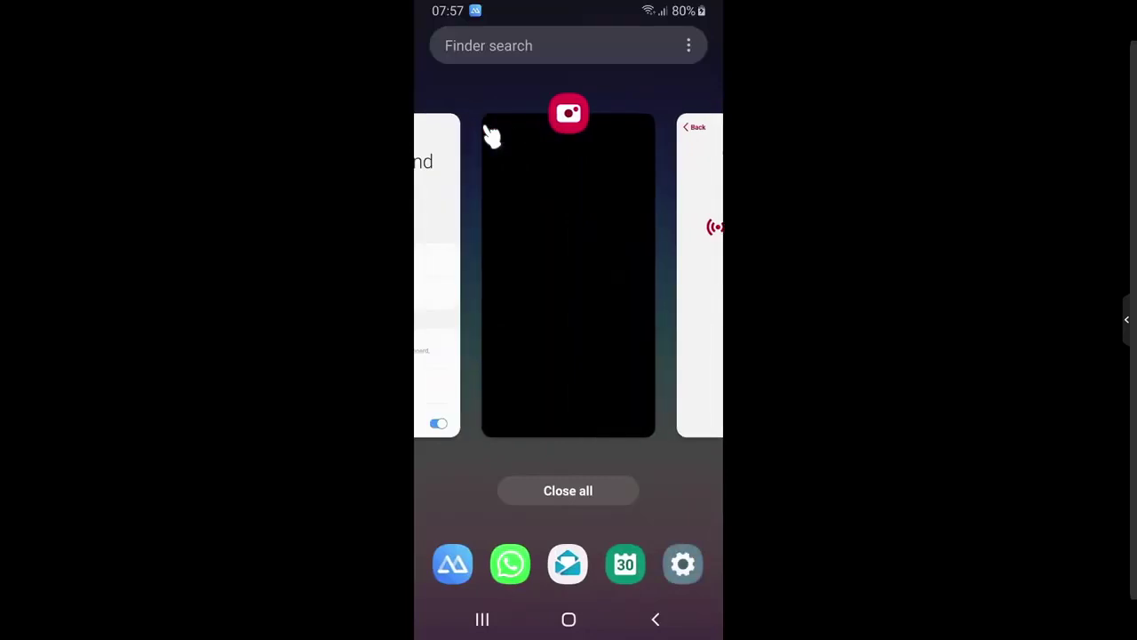
left_click(491, 133)
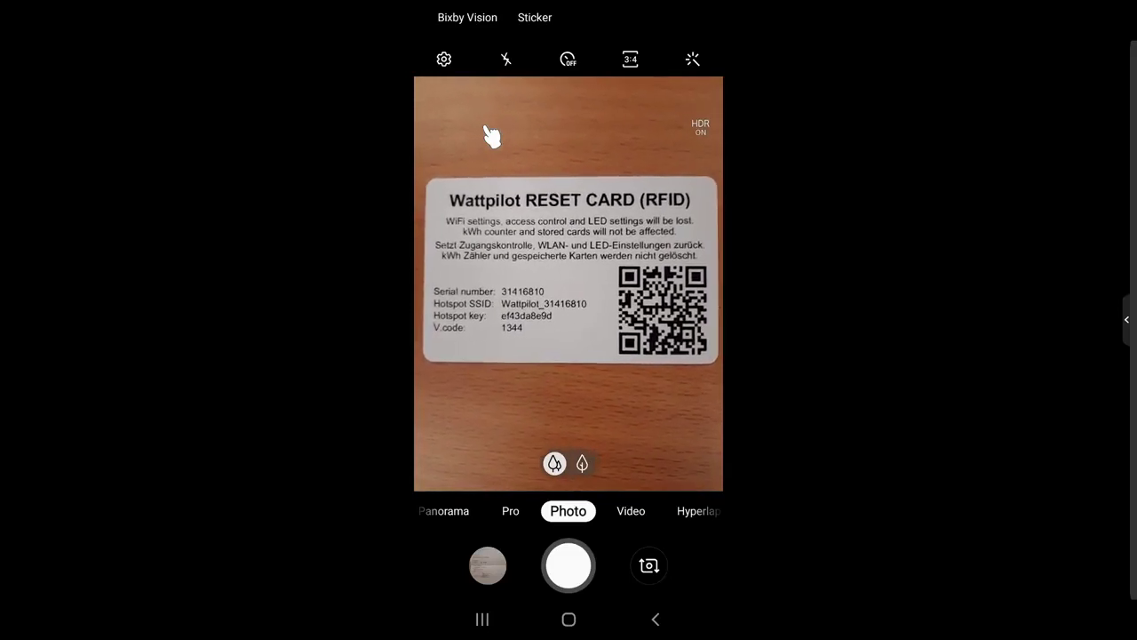
key("alt+Tab")
left_click(491, 133)
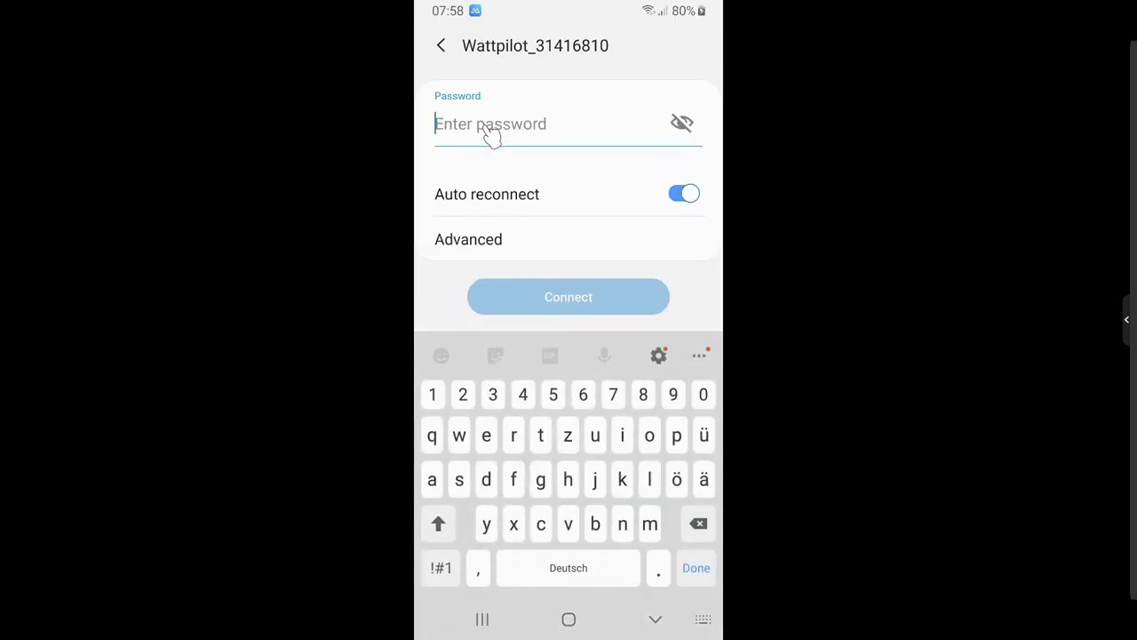
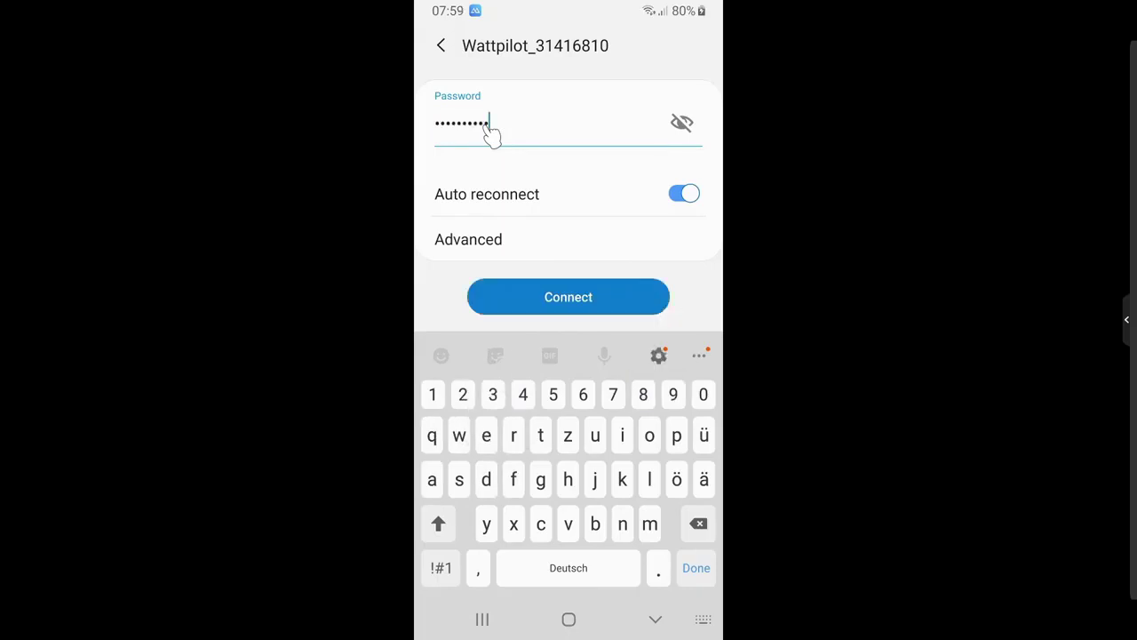
Enter the hotspot key from the reset card as the Wattpilot_31416810 password and connect
key("Return")
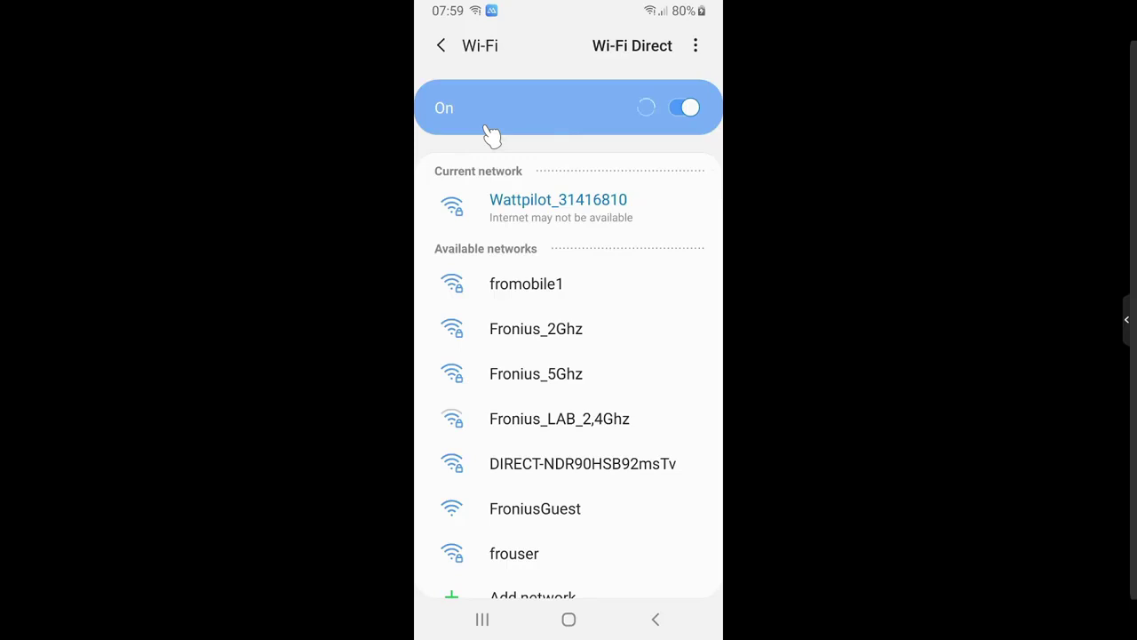
Return to Solar.wattpilot and continue past the Get Started hotspot step to the network list
key("alt+Tab")
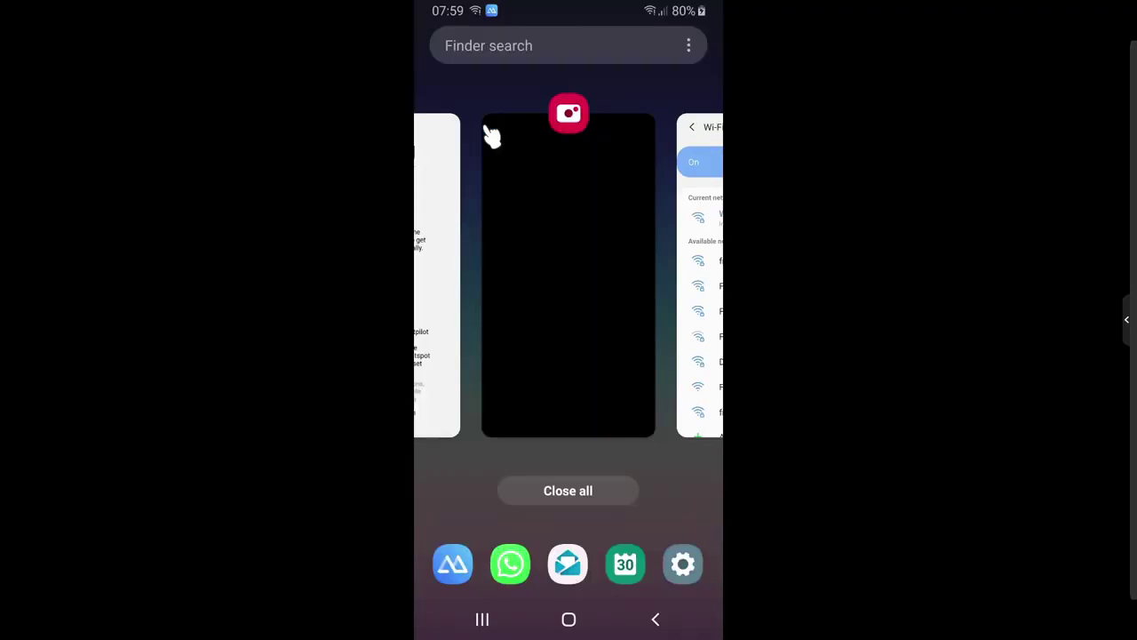
key("alt+Tab")
left_click(491, 133)
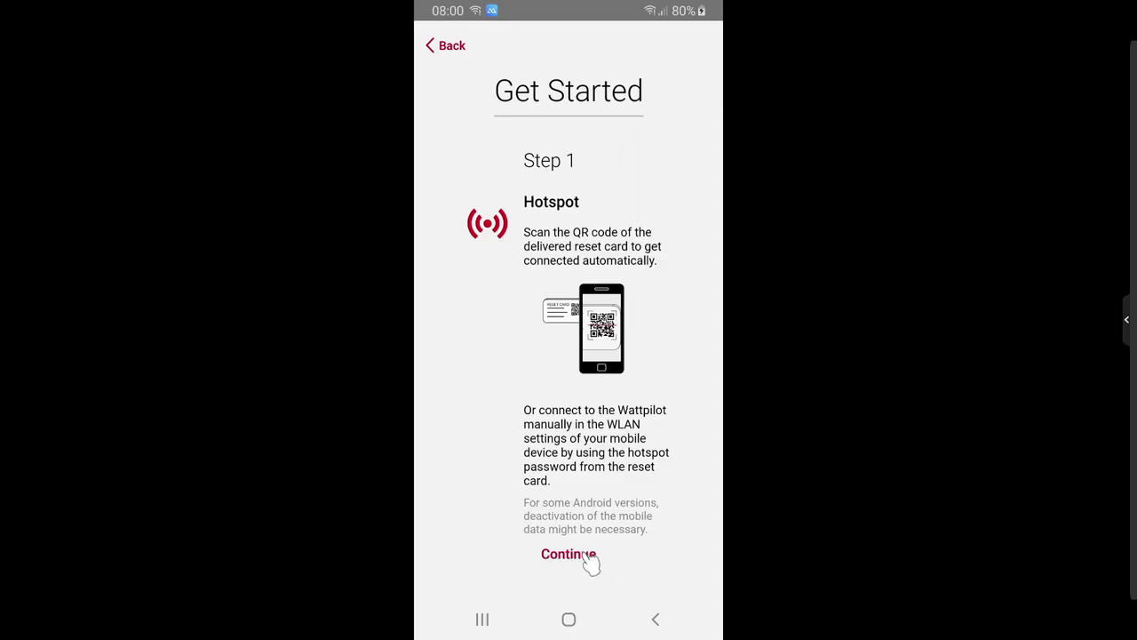
left_click(589, 558)
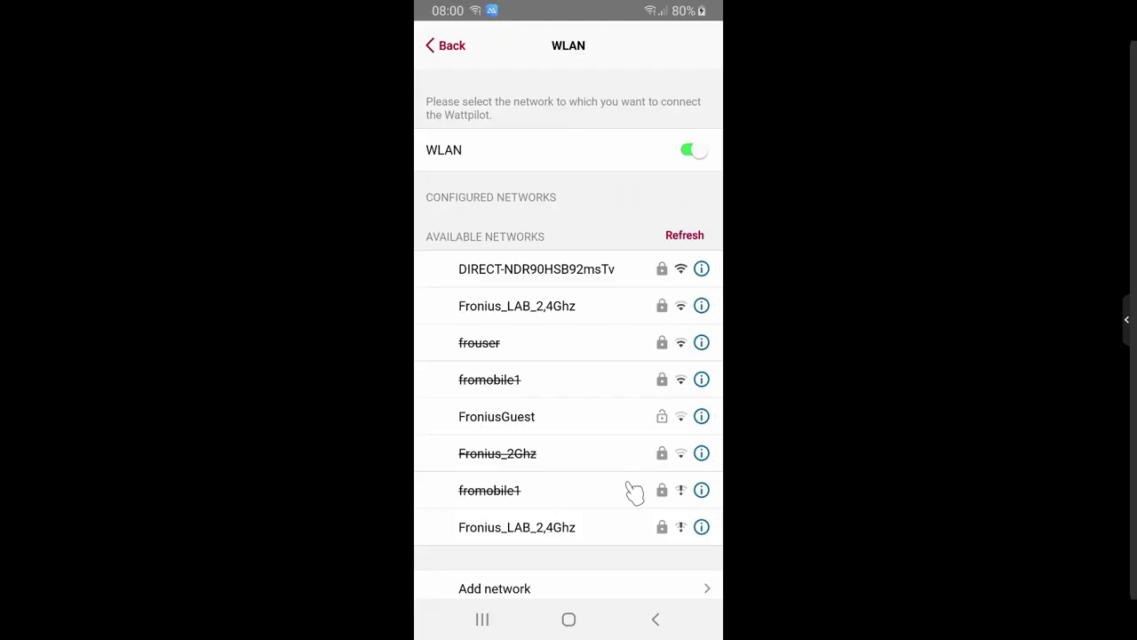
Refresh the Wattpilot's WLAN list until HomeWifi shows at the top
left_click(634, 491)
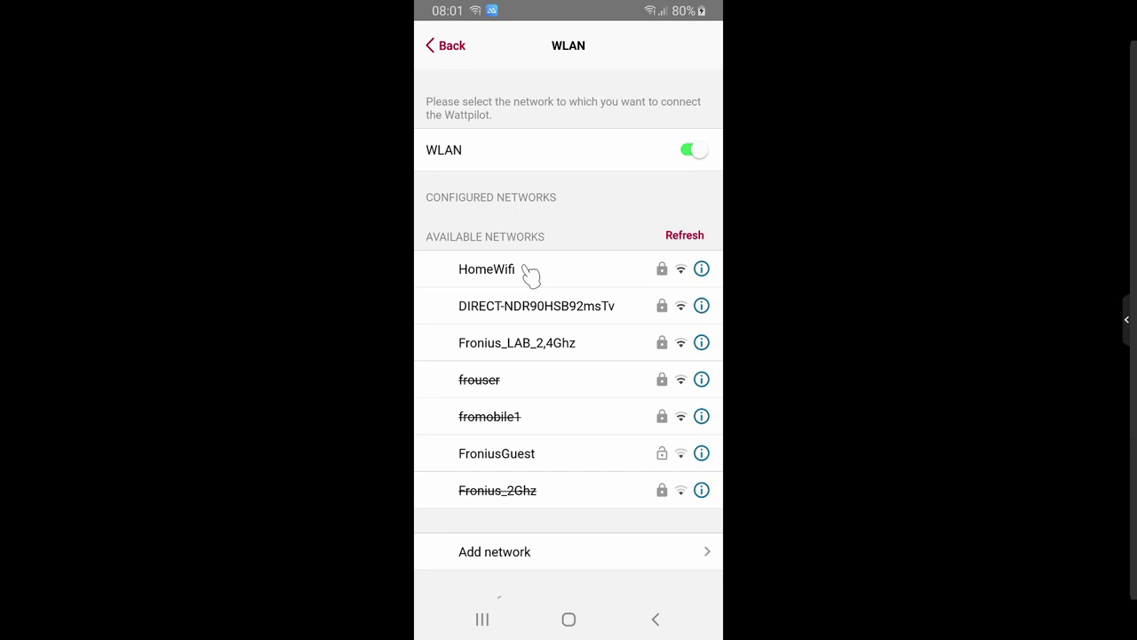
Connect the Wattpilot to HomeWifi with the network's Wi-Fi password and continue to Step 2
left_click(530, 275)
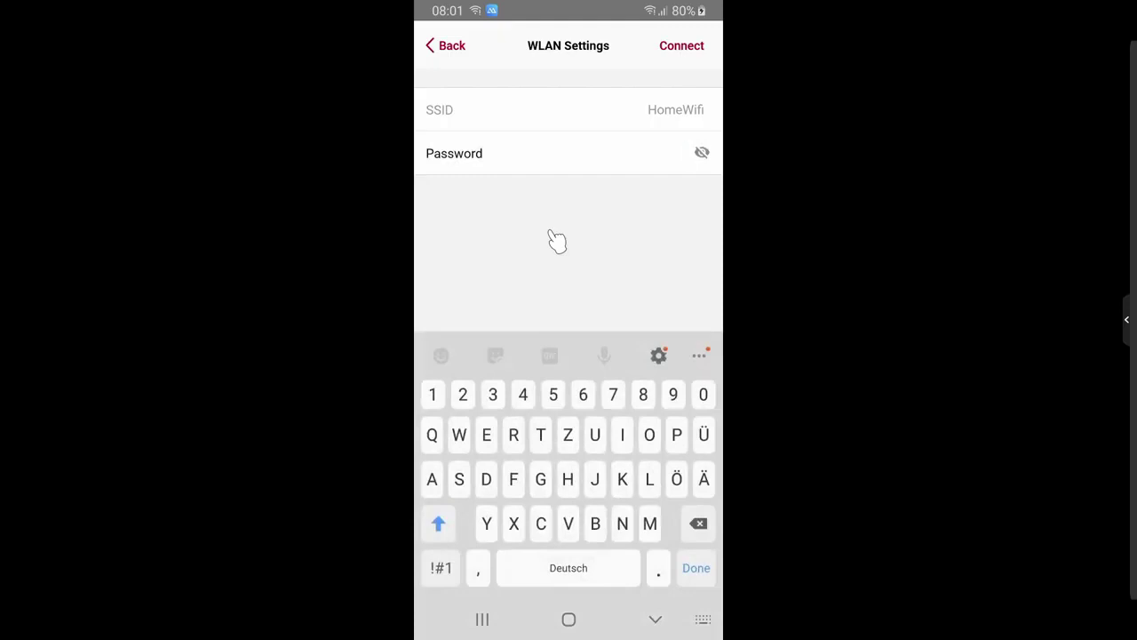
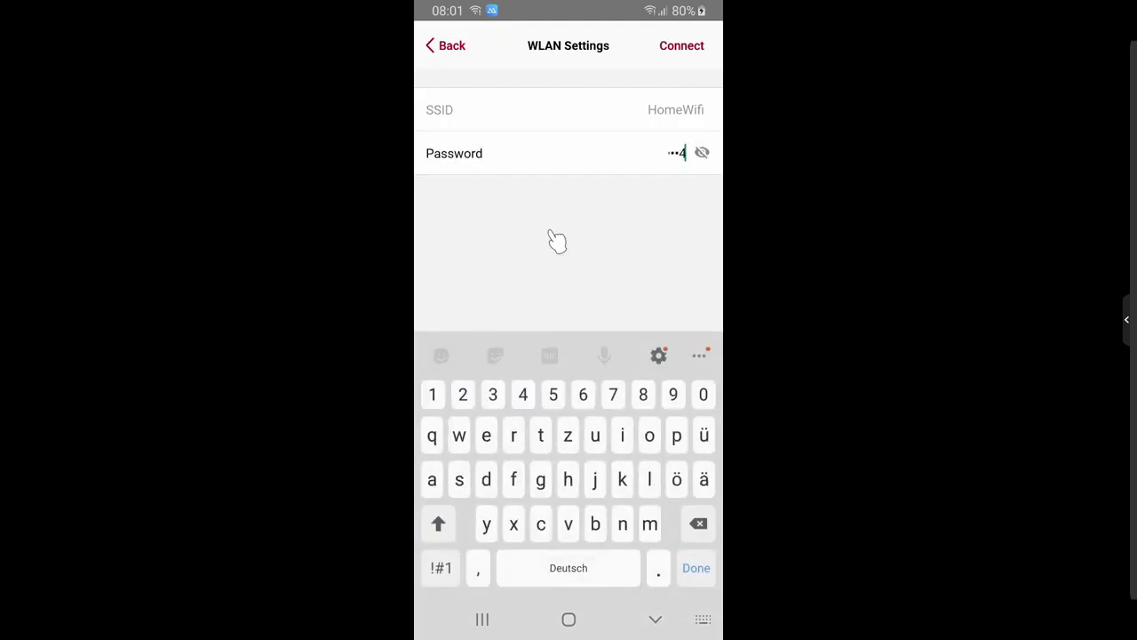
left_click(690, 48)
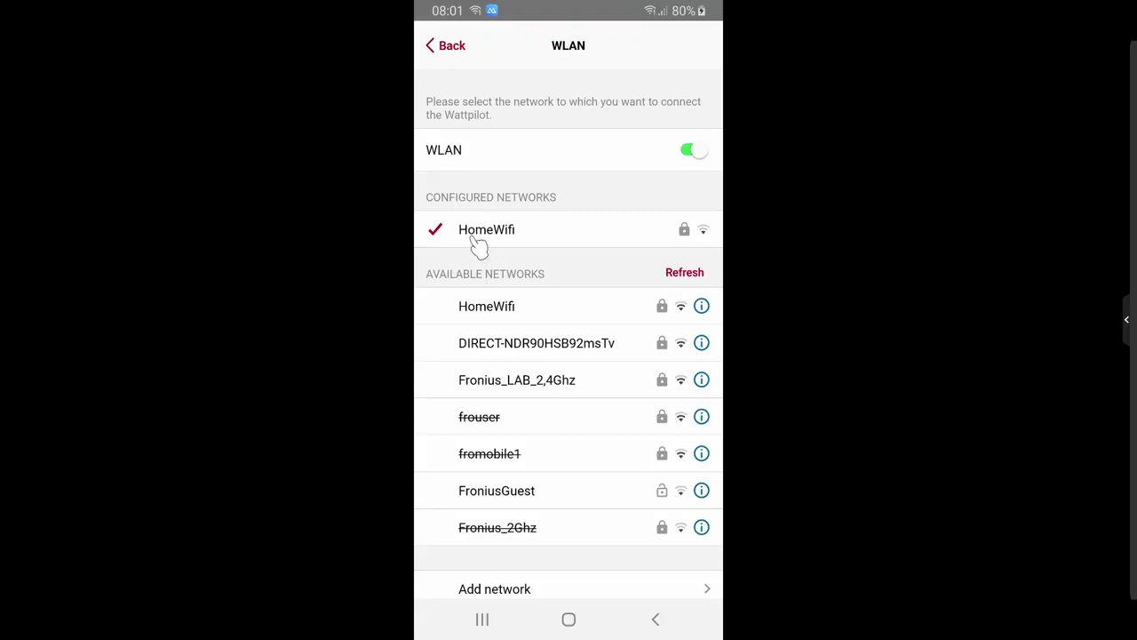
scroll(477, 246, "down", 2)
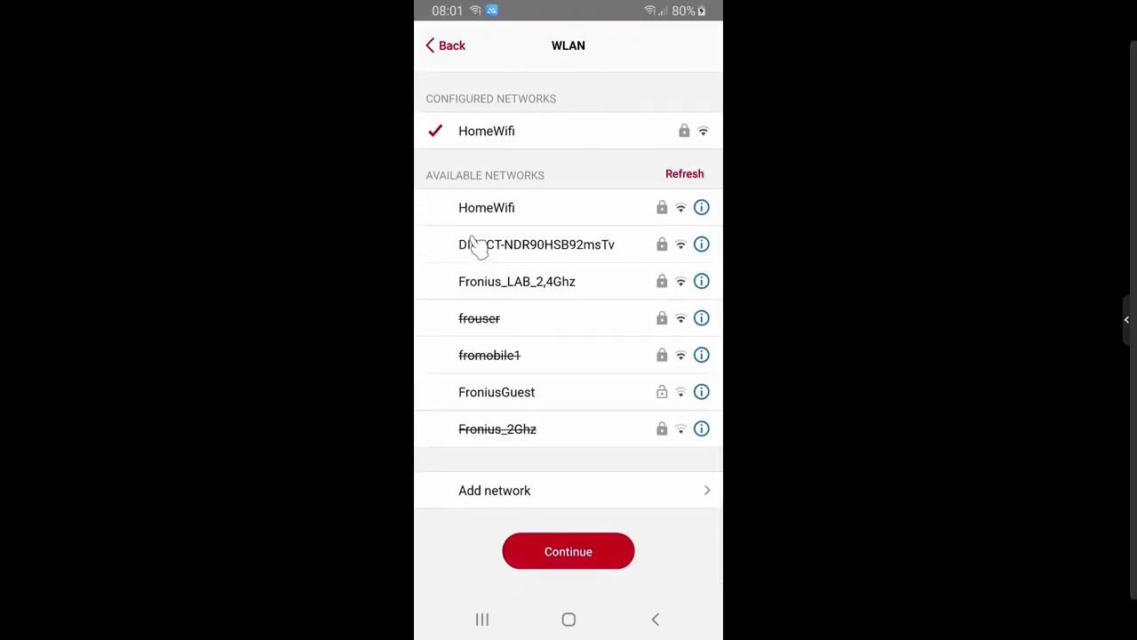
left_click(571, 553)
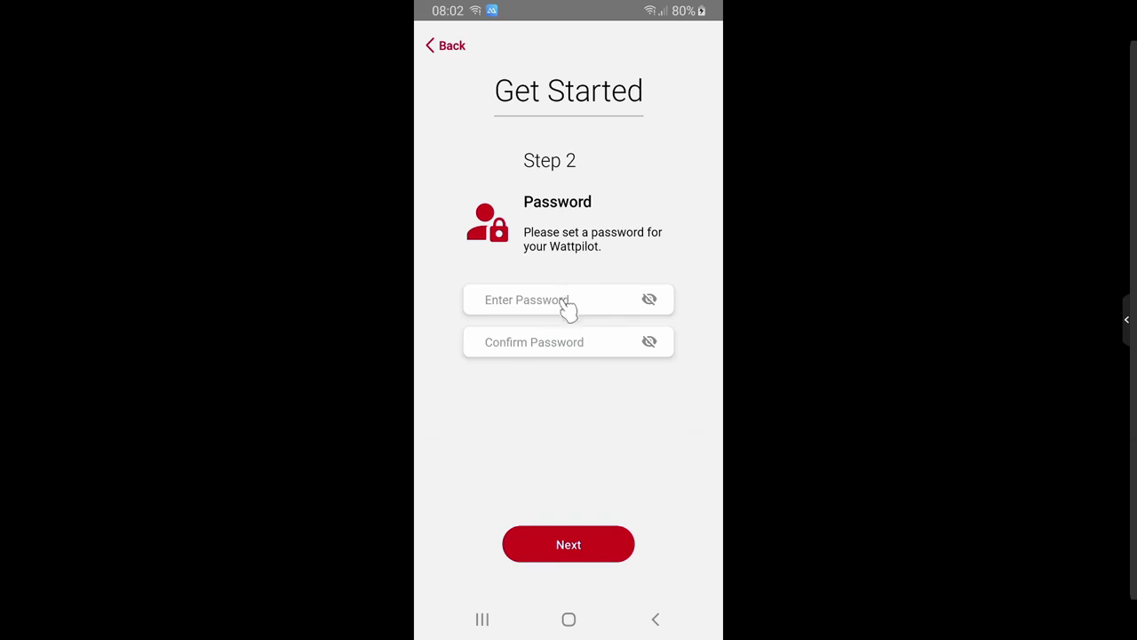
Enter and confirm a new Wattpilot password, then advance to Step 3
left_click(567, 306)
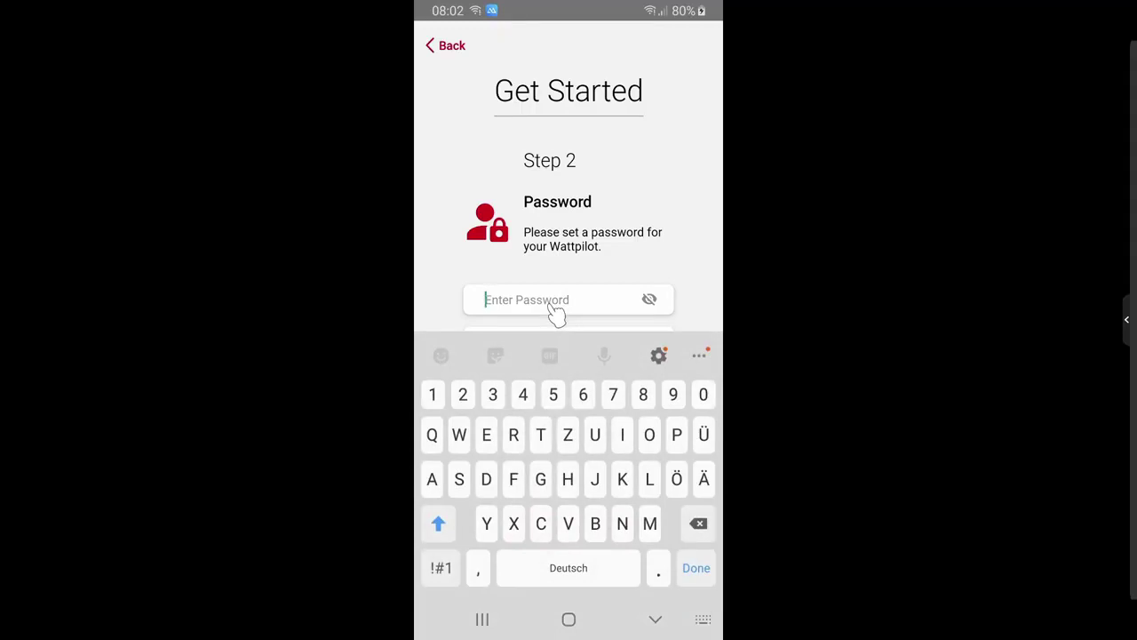
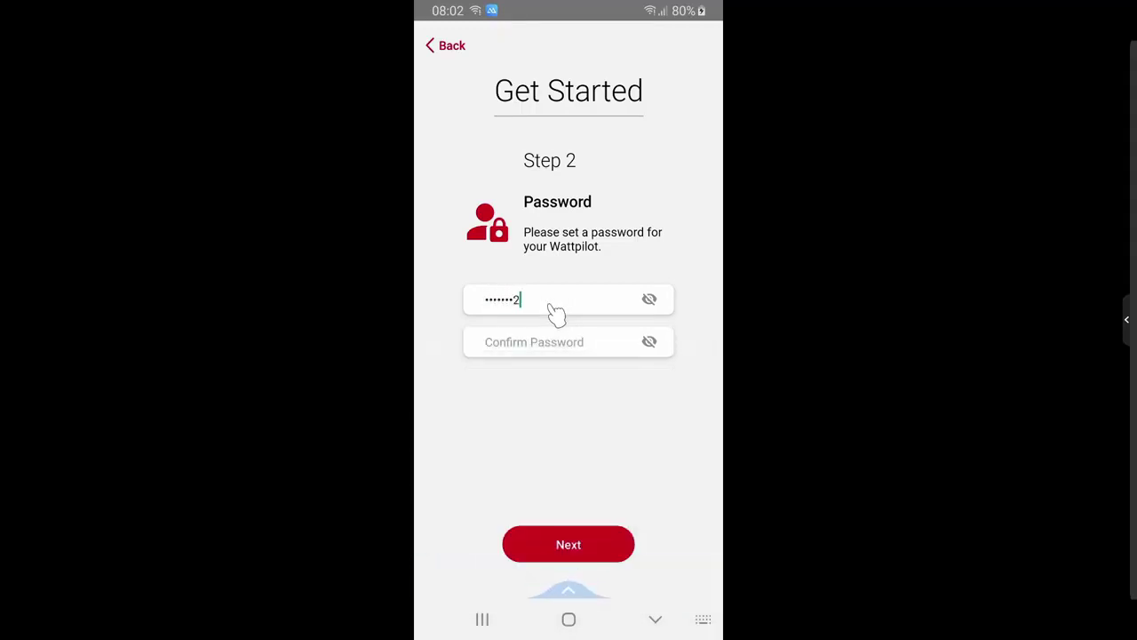
left_click(553, 348)
left_click(566, 545)
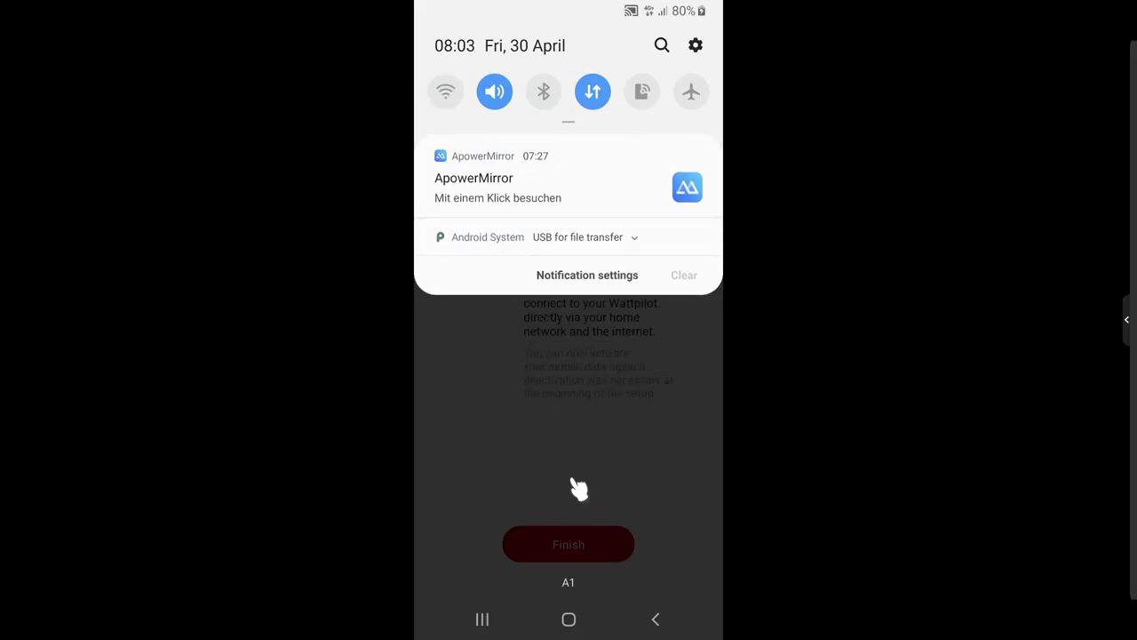
Close the notification panel and finish setup to reach the Charging dashboard at 10 A
left_click(579, 488)
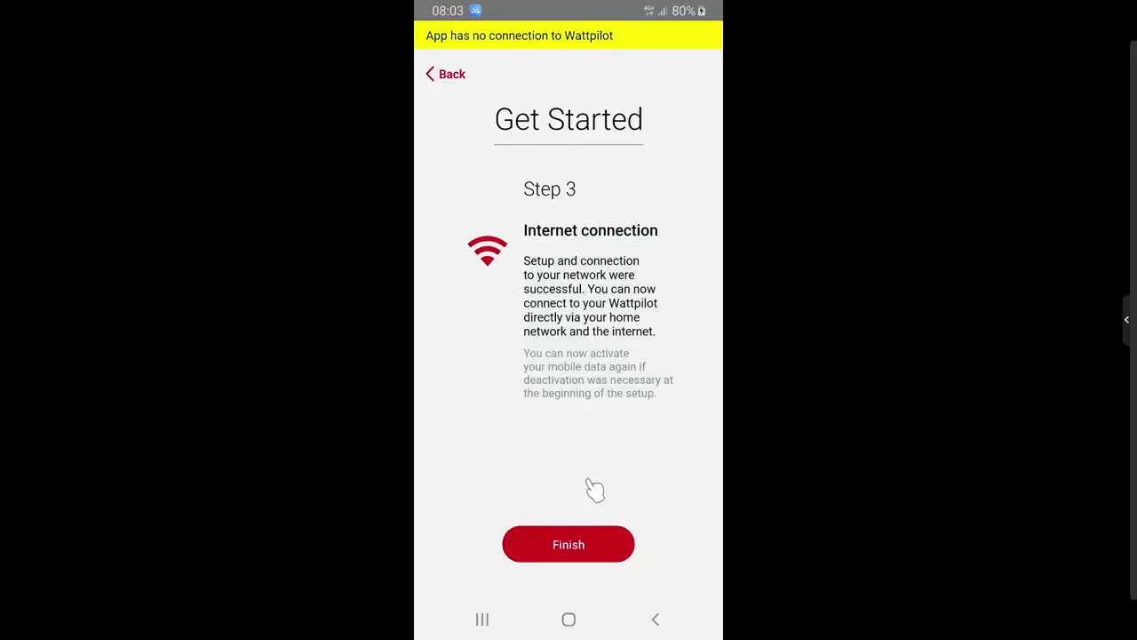
left_click(581, 542)
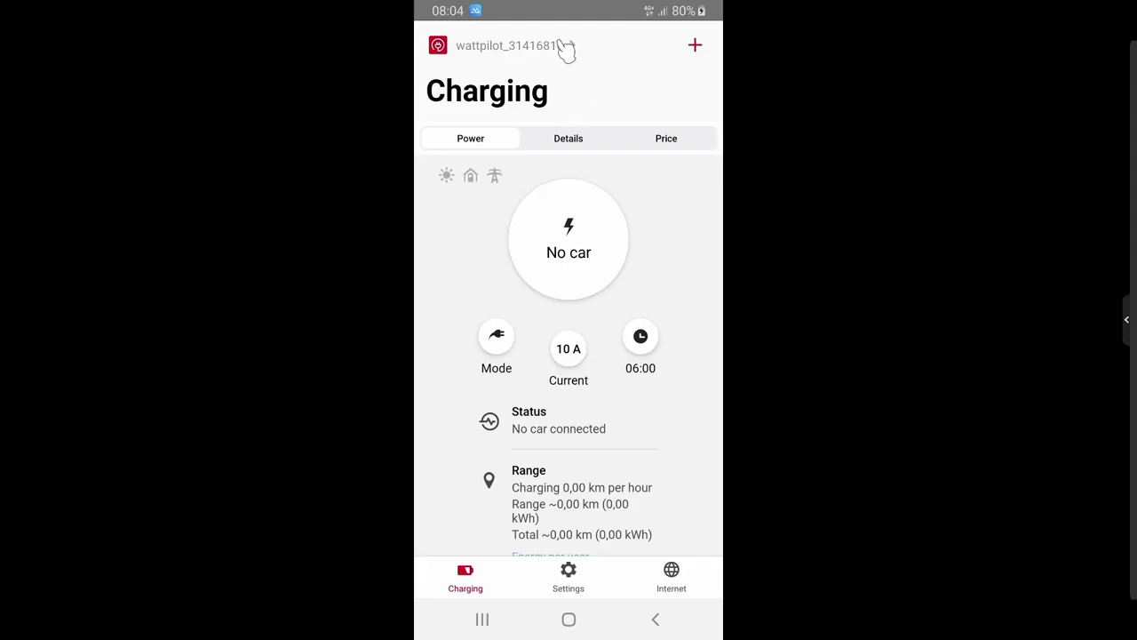
Start adding another Wattpilot, accept the Fronius terms, and choose to add an already connected one
left_click(696, 46)
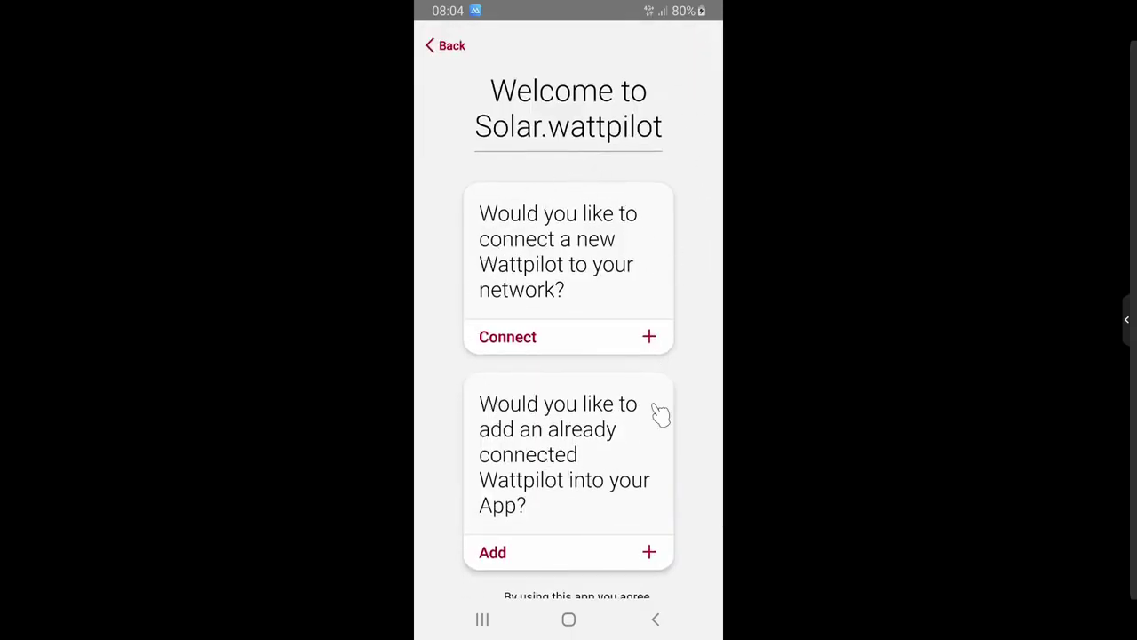
scroll(500, 450, "down", 2)
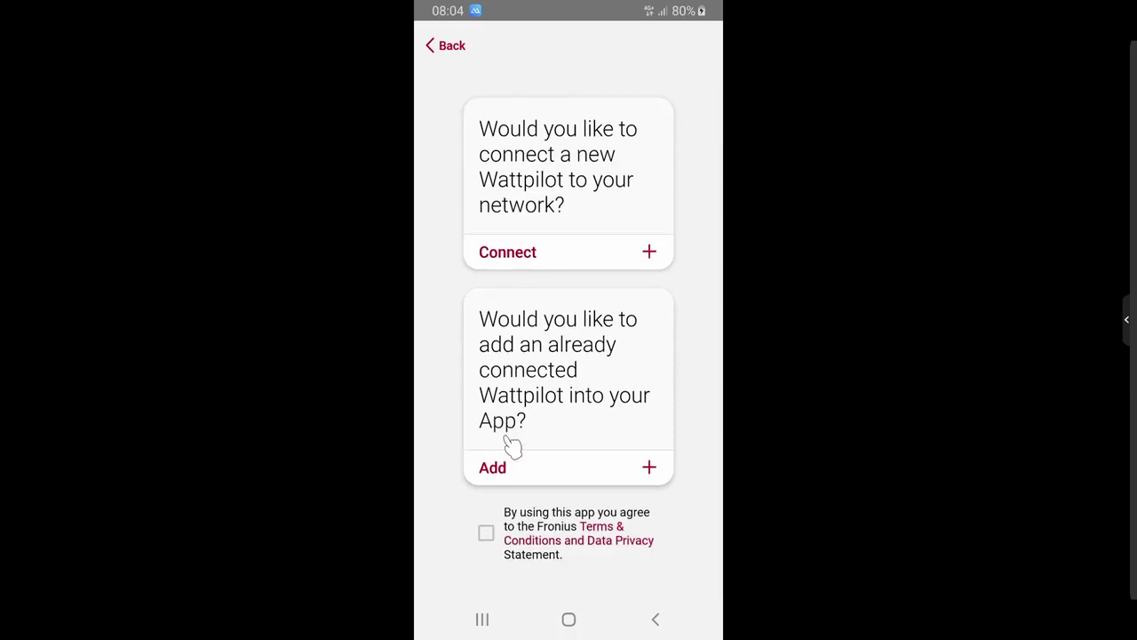
left_click(487, 532)
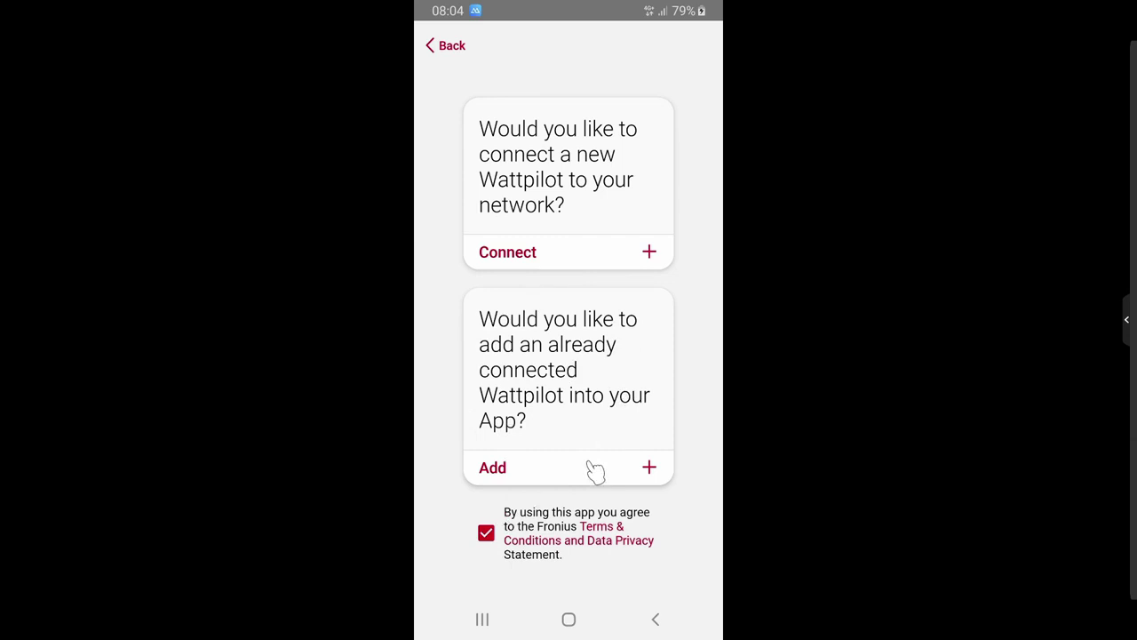
left_click(593, 469)
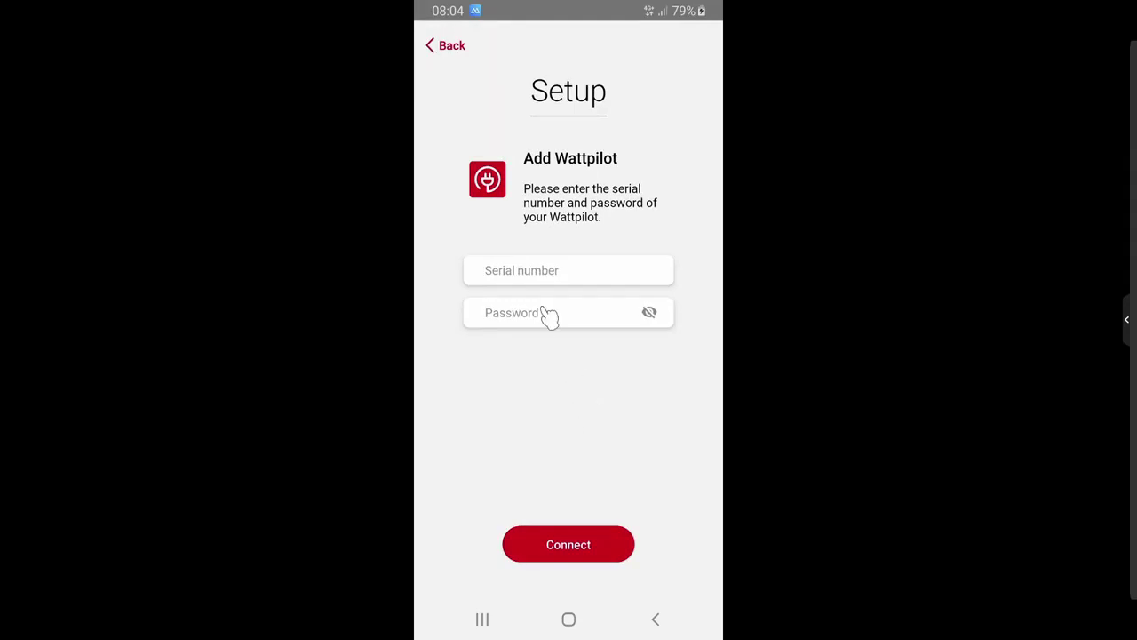
Look up the Wattpilot's serial number on the reset card in the camera app
left_click(542, 272)
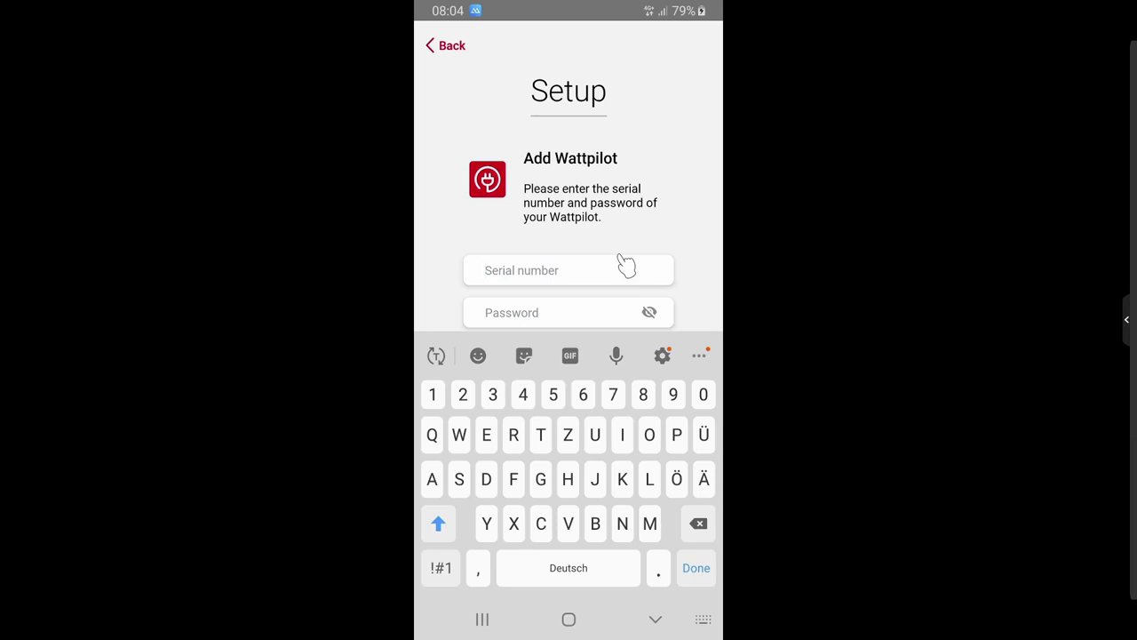
key("alt+Tab")
key("alt+Tab")
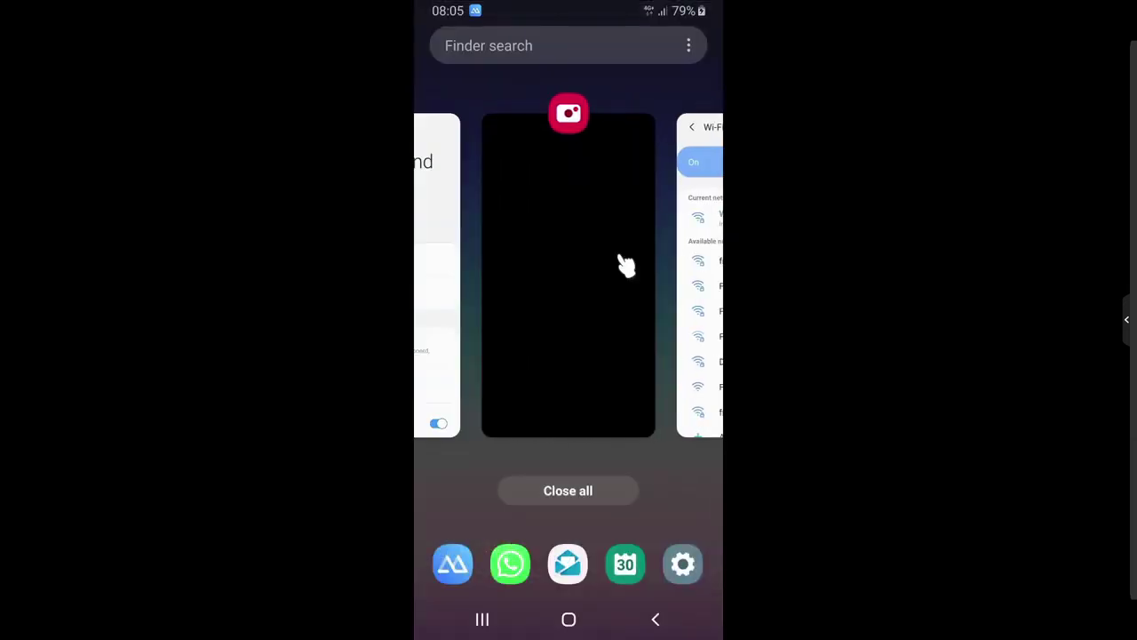
left_click(626, 264)
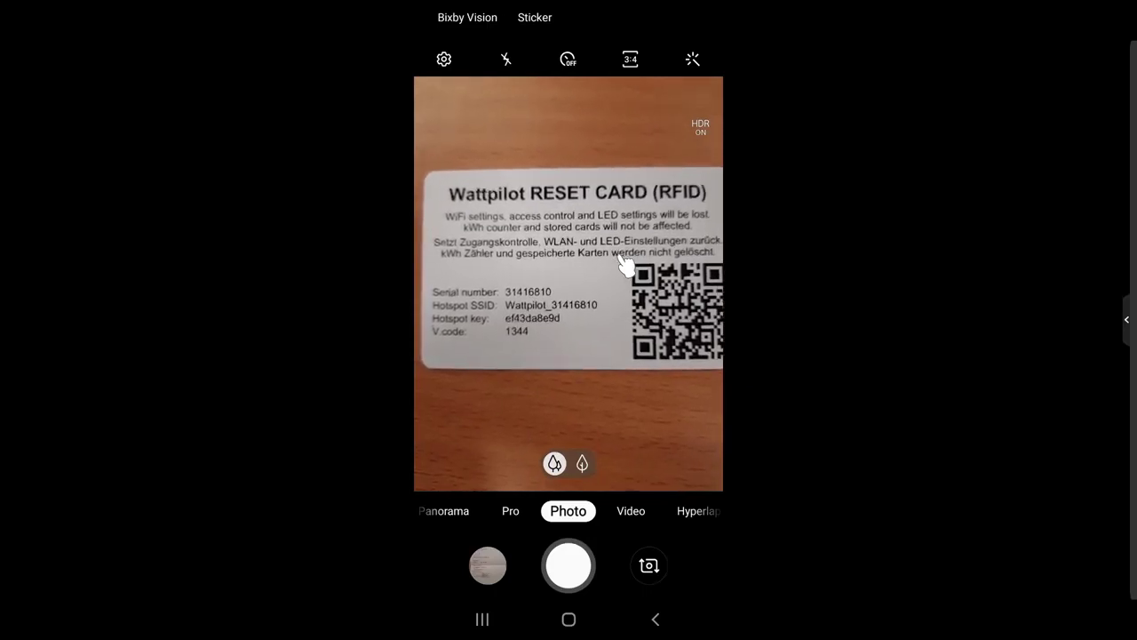
left_click(626, 264)
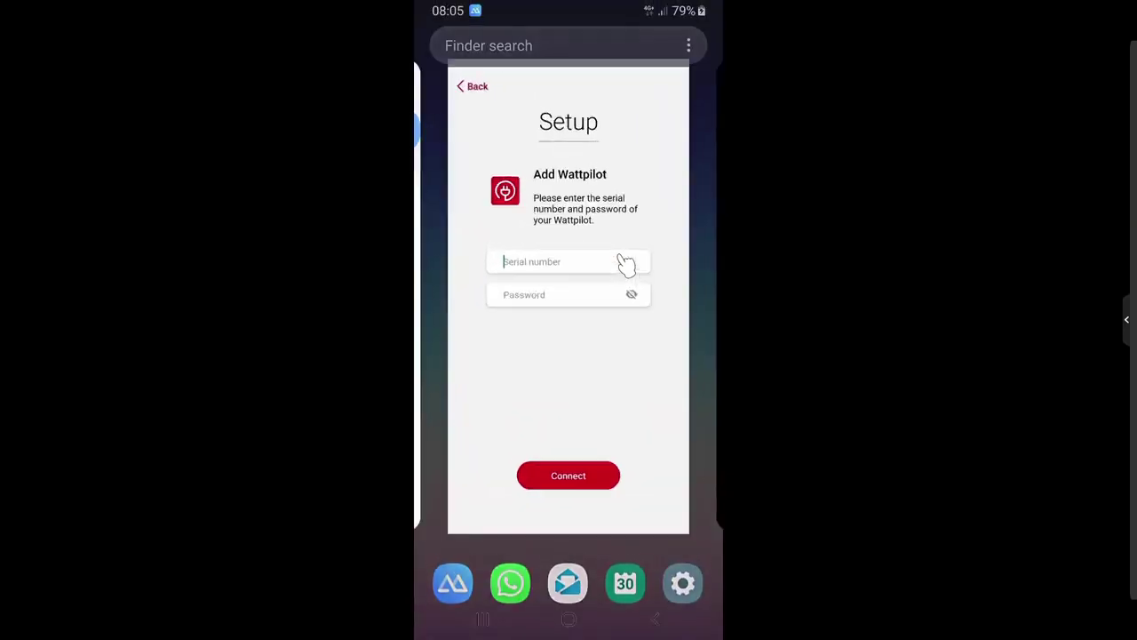
Enter the Wattpilot's serial number and password in the Add Wattpilot form and connect
left_click(626, 267)
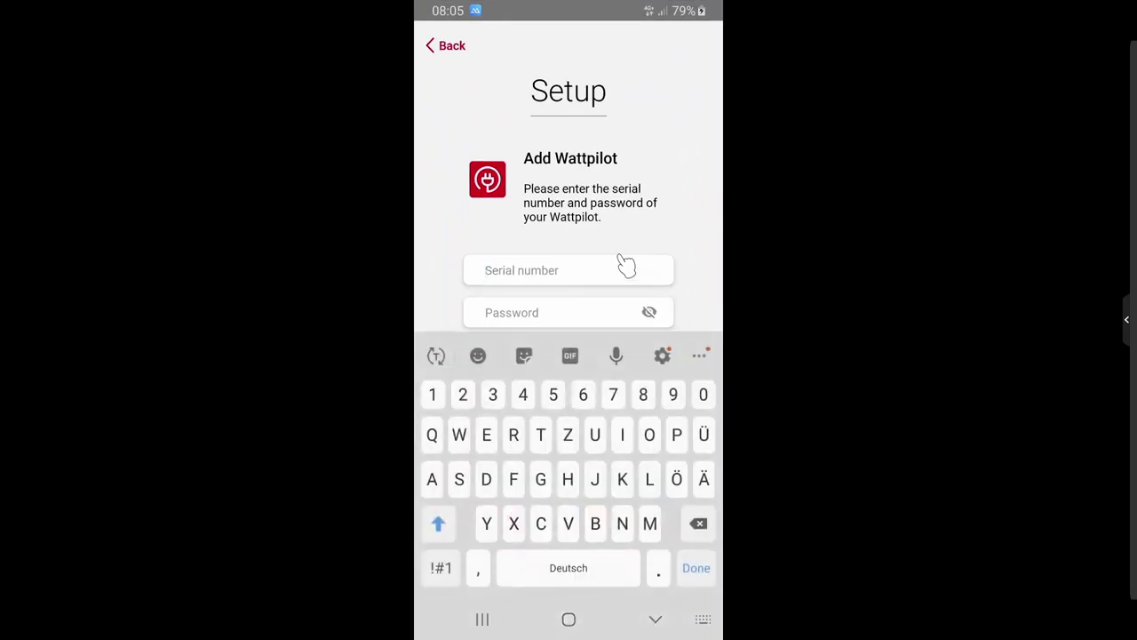
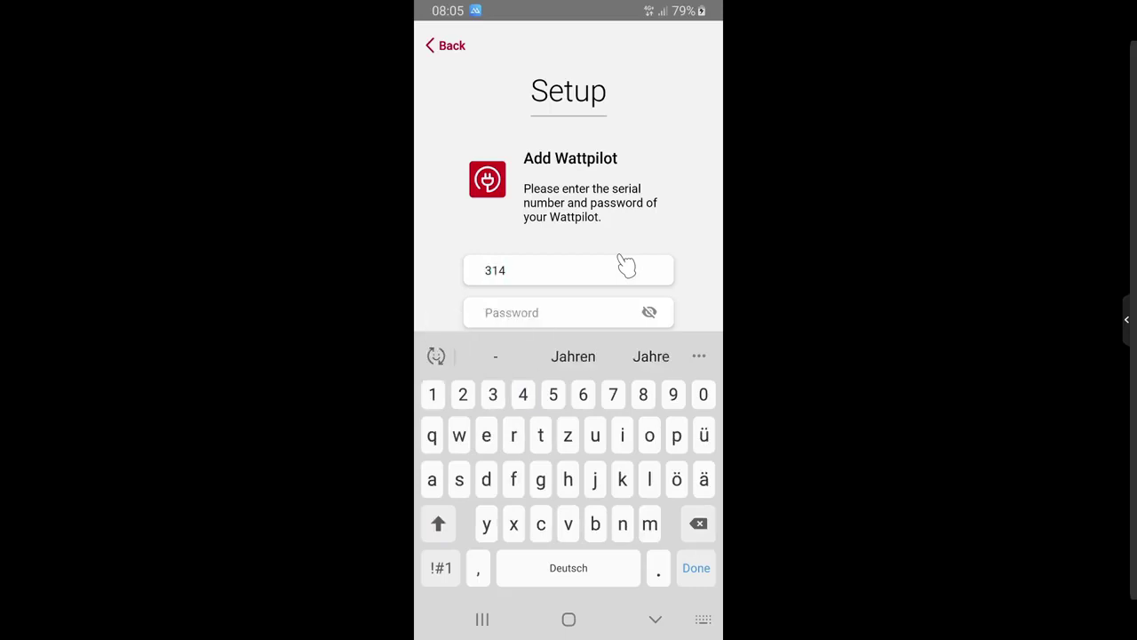
key("Tab")
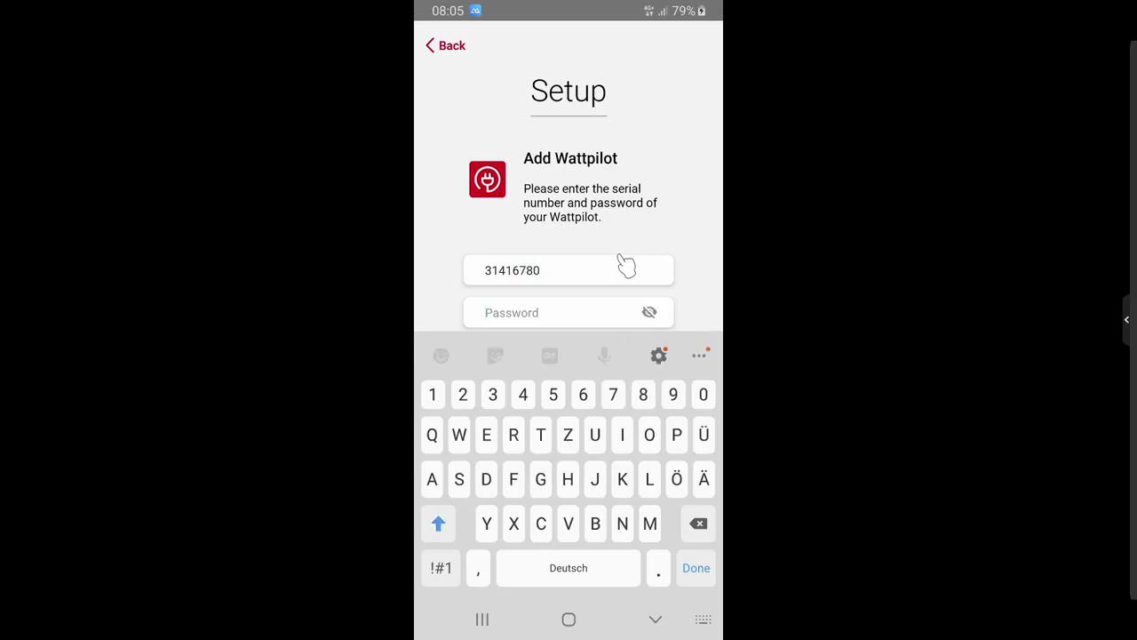
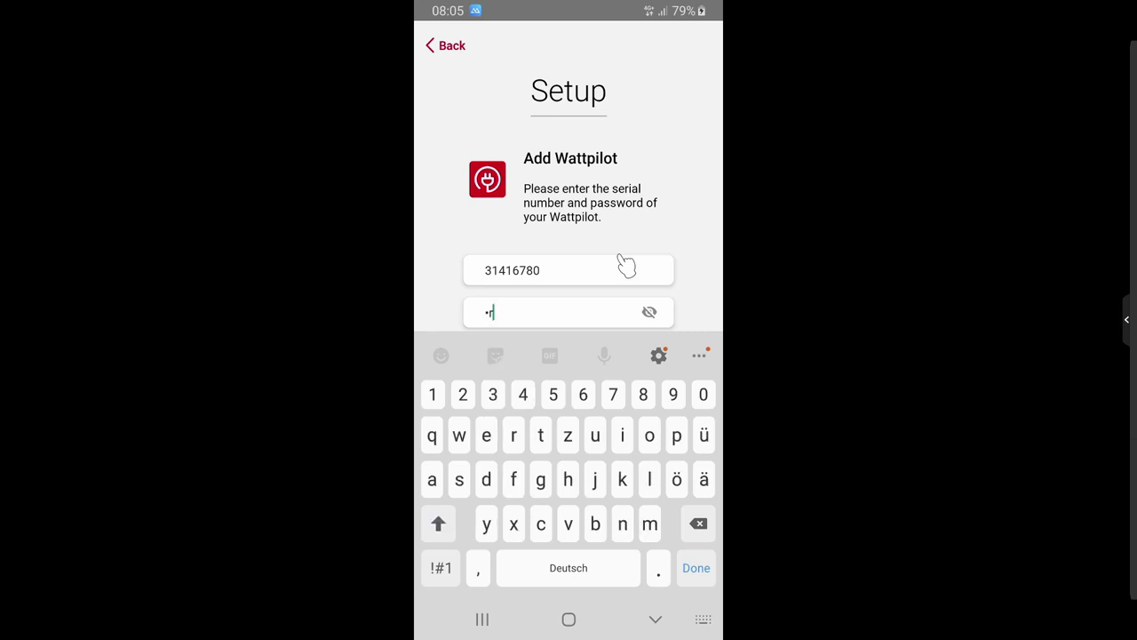
key("Return")
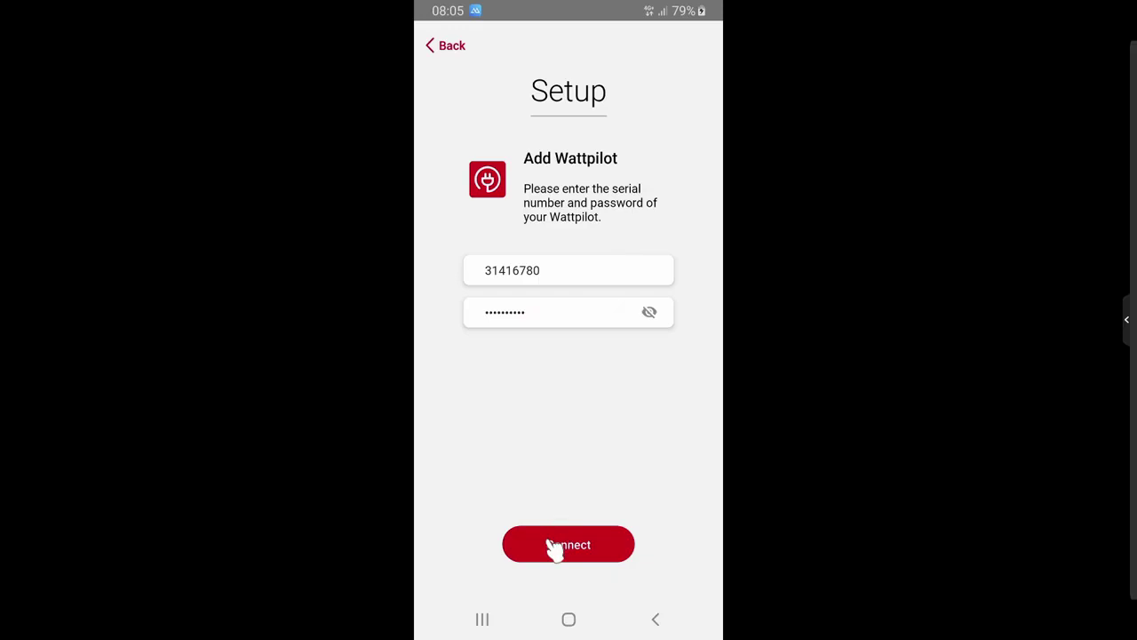
left_click(597, 544)
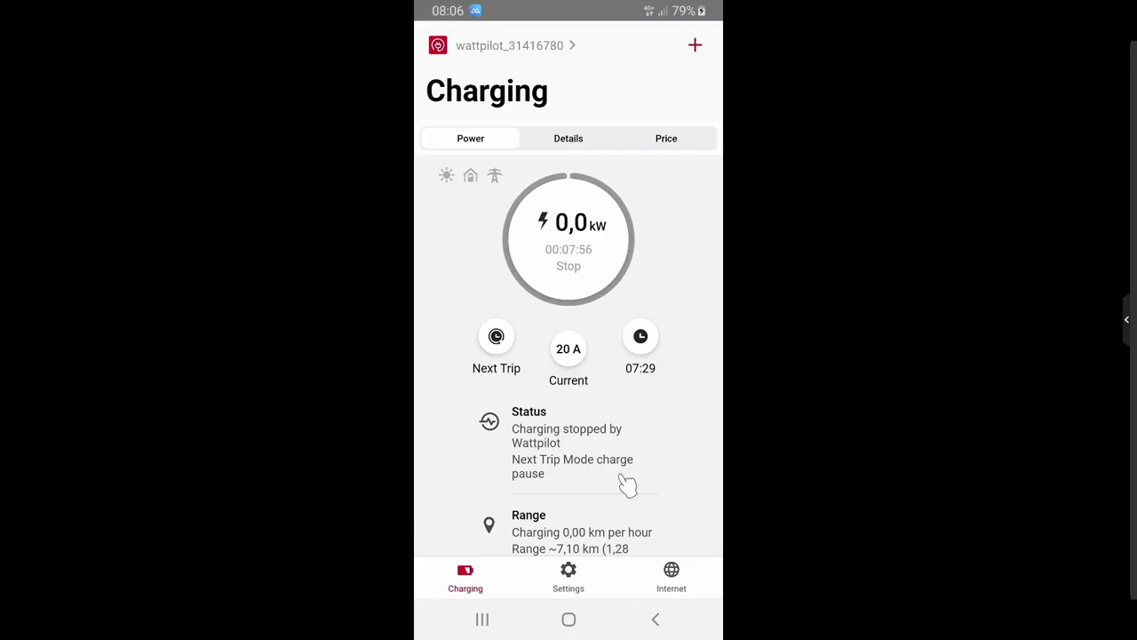
Open the Select a Wattpilot list from the device name header on the Charging screen
left_click(531, 49)
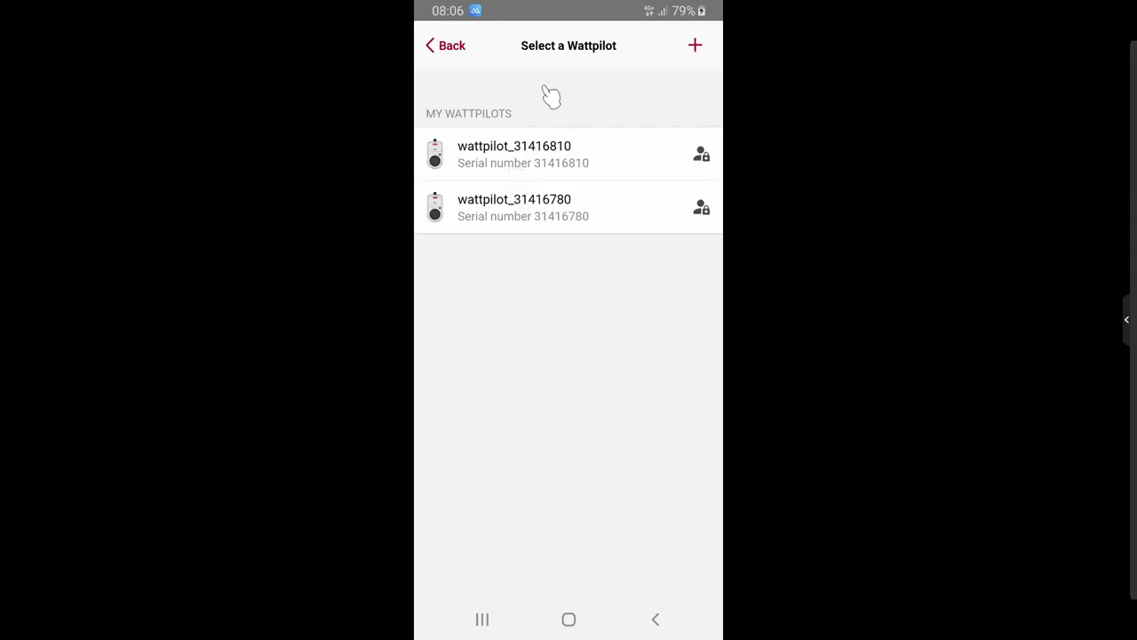
Return from Select a Wattpilot to the new Wattpilot's Charging overview
left_click(447, 47)
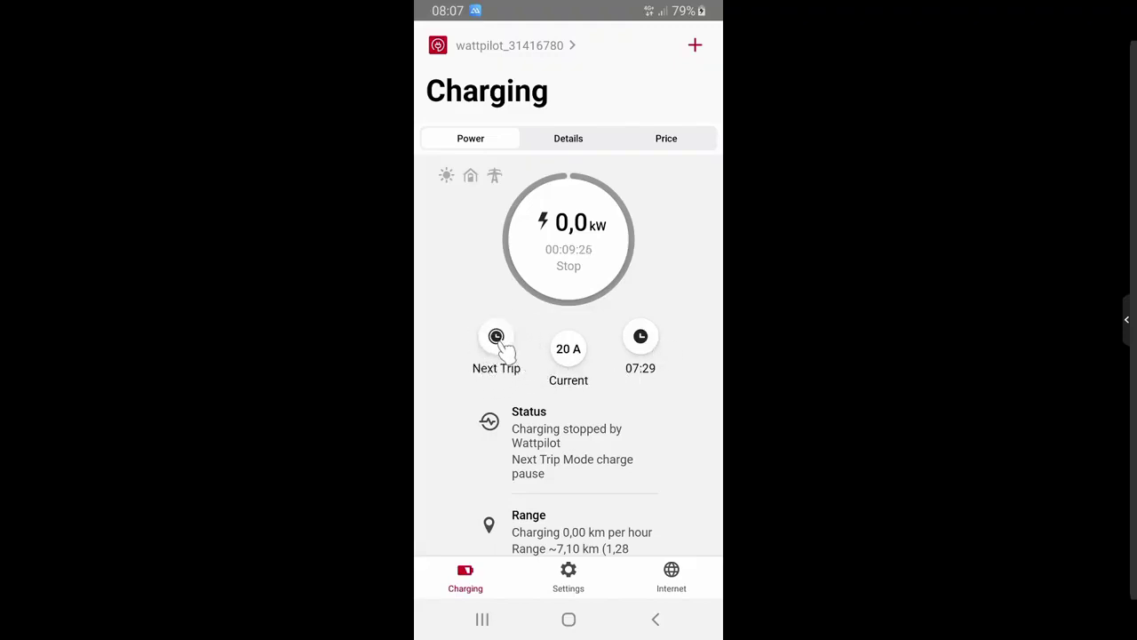
Review the Mode, Current and Next Trip Mode pages without changes, returning to the overview each time
left_click(497, 339)
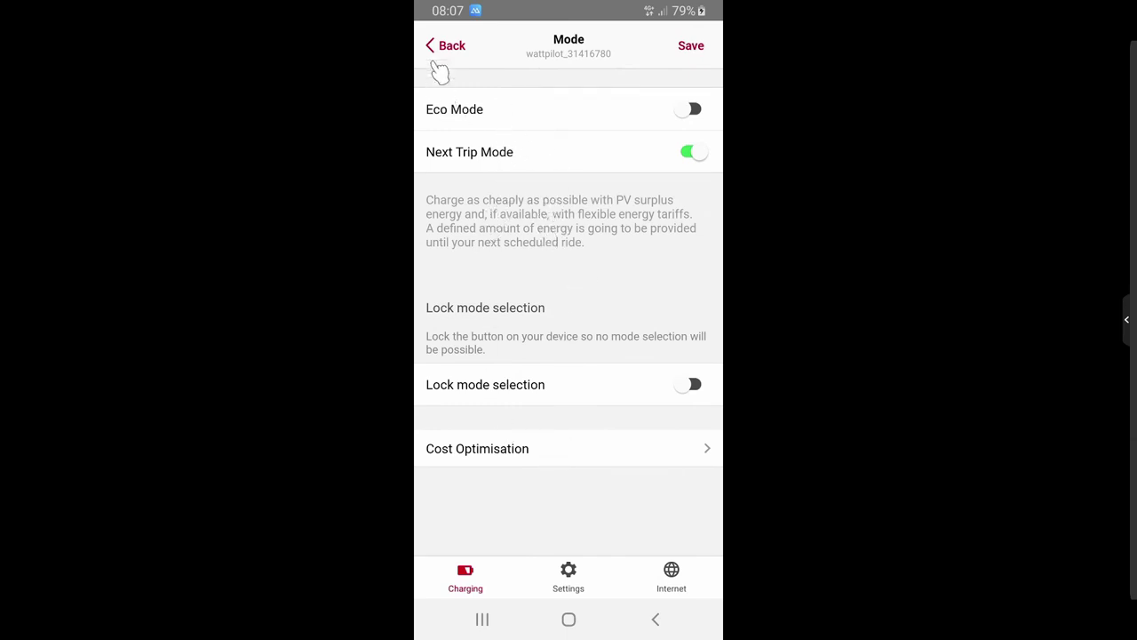
left_click(447, 49)
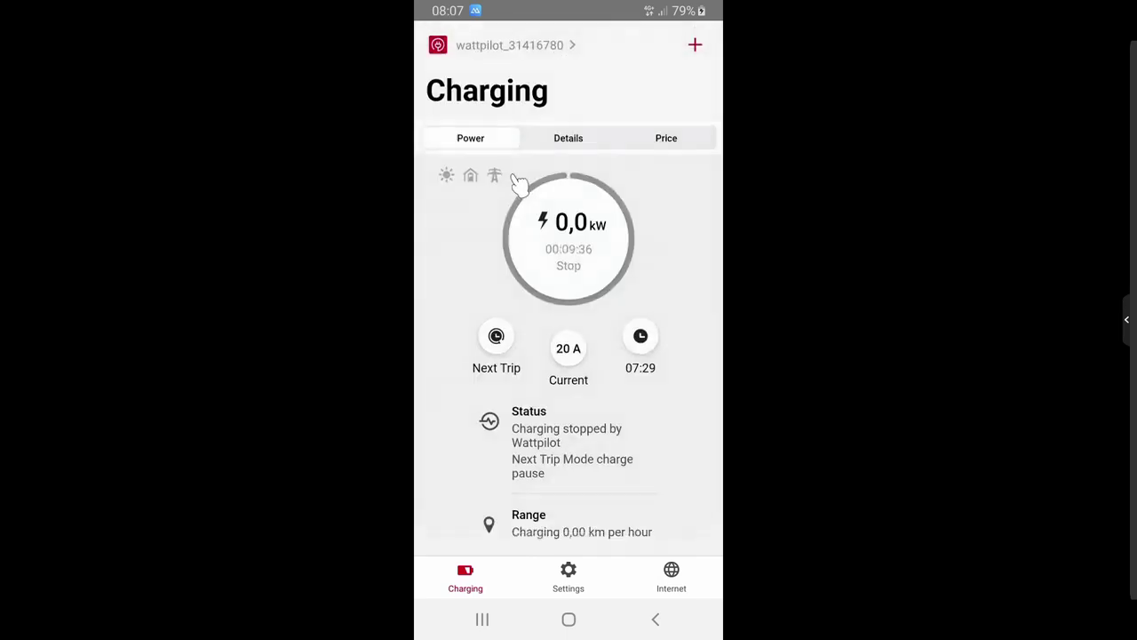
left_click(569, 349)
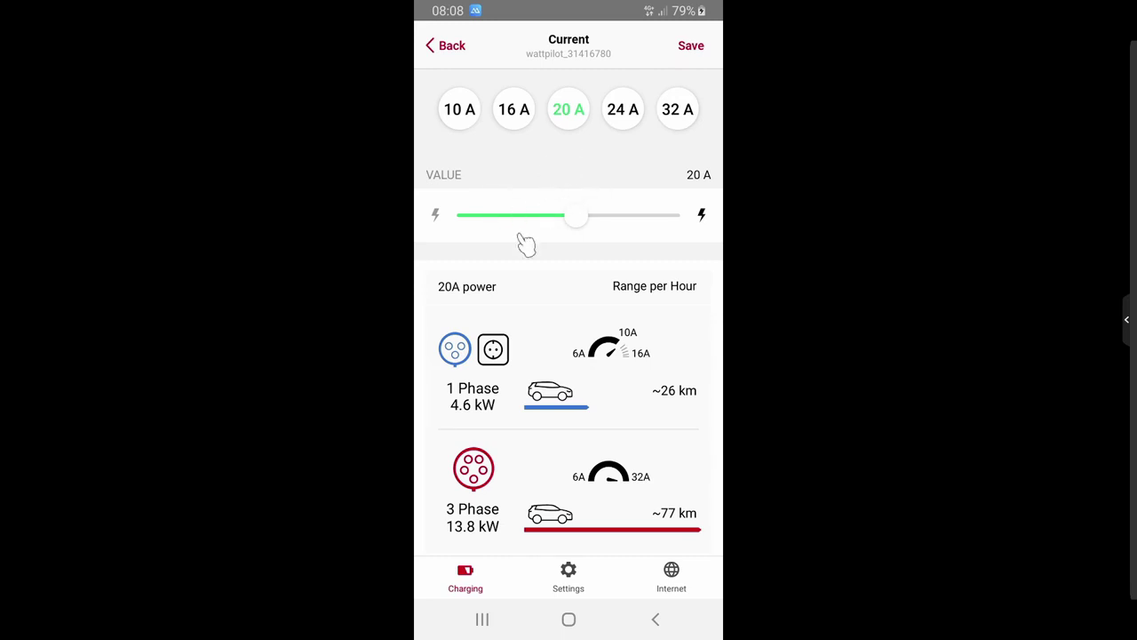
scroll(525, 240, "down", 1)
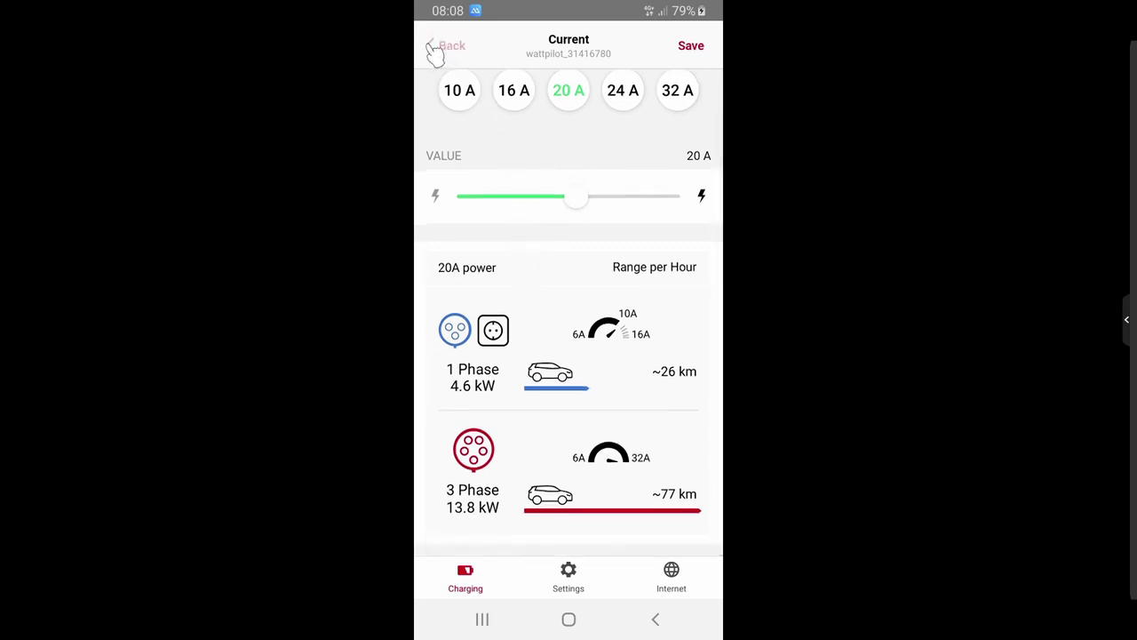
left_click(435, 52)
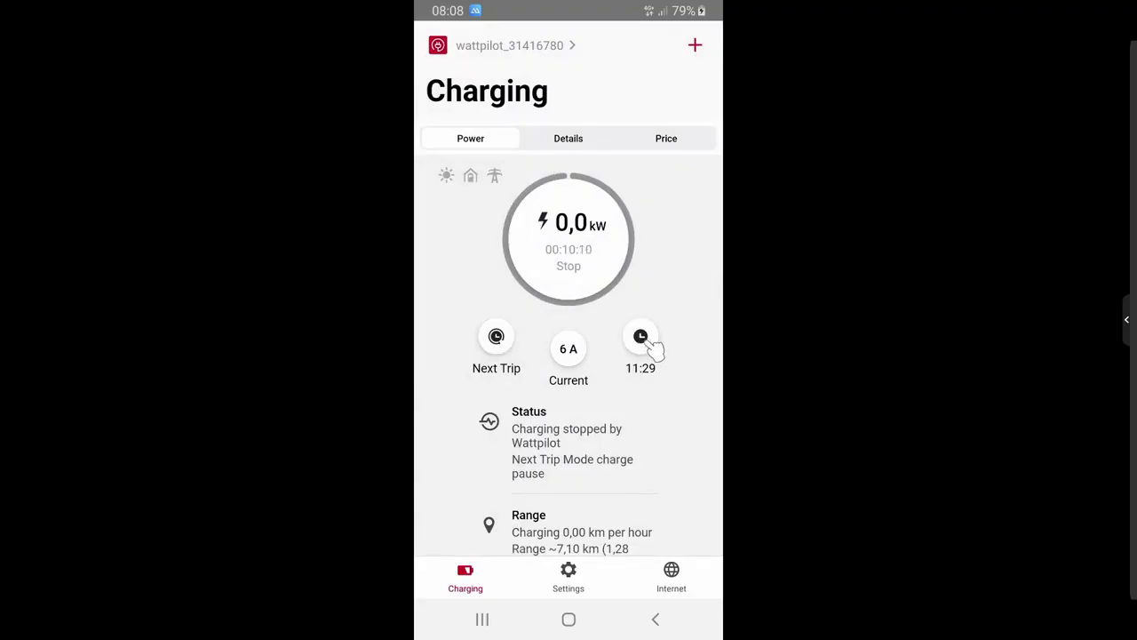
left_click(641, 340)
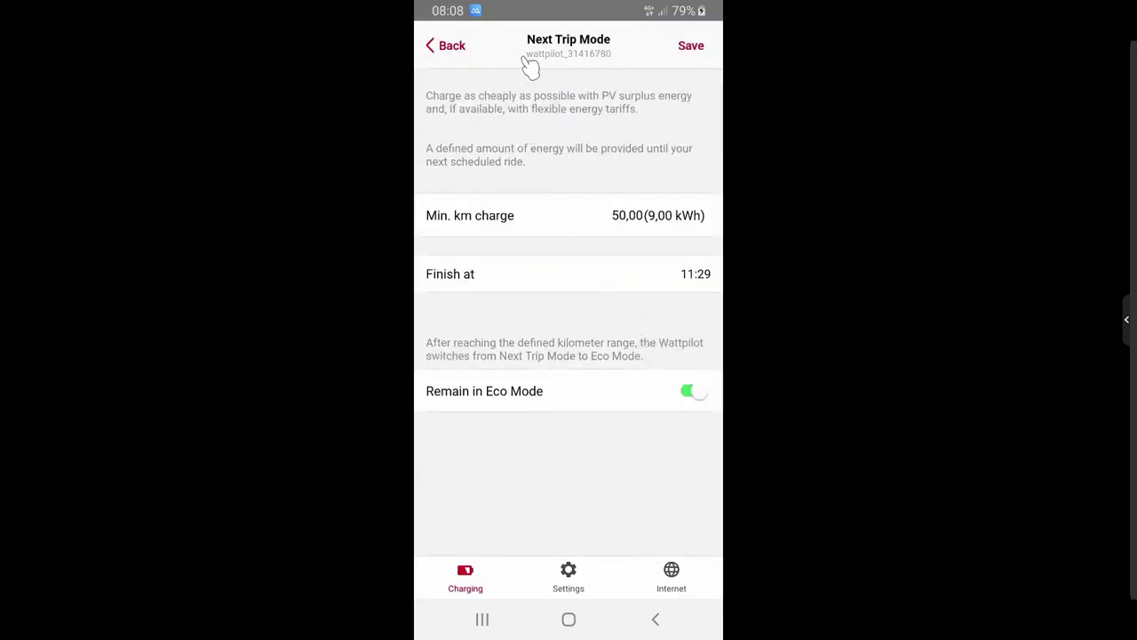
left_click(448, 49)
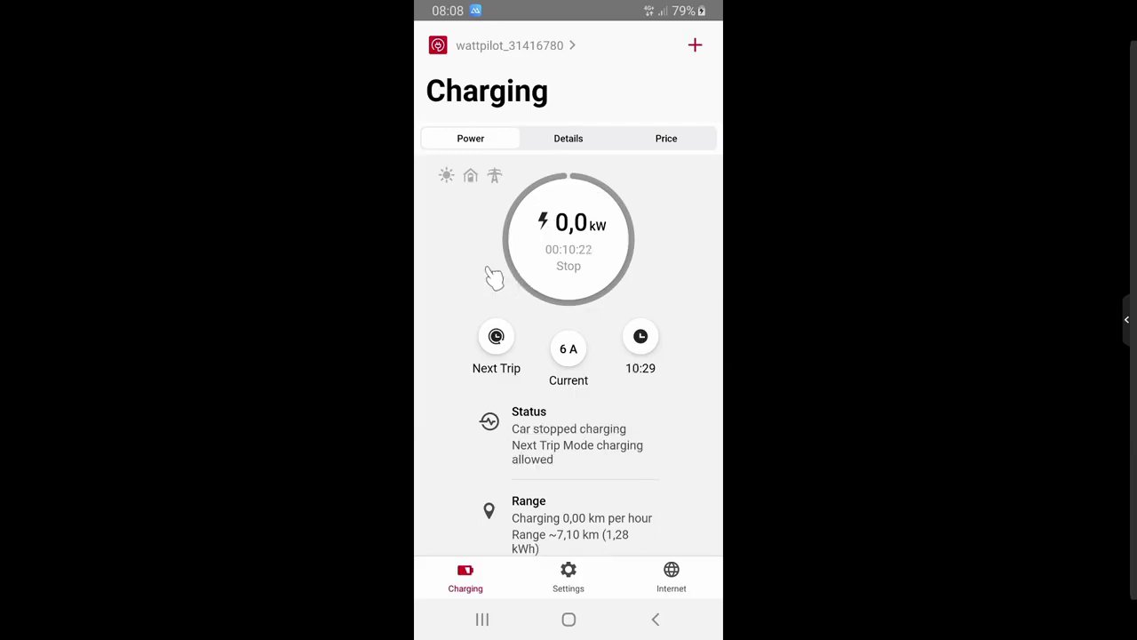
scroll(494, 279, "down", 3)
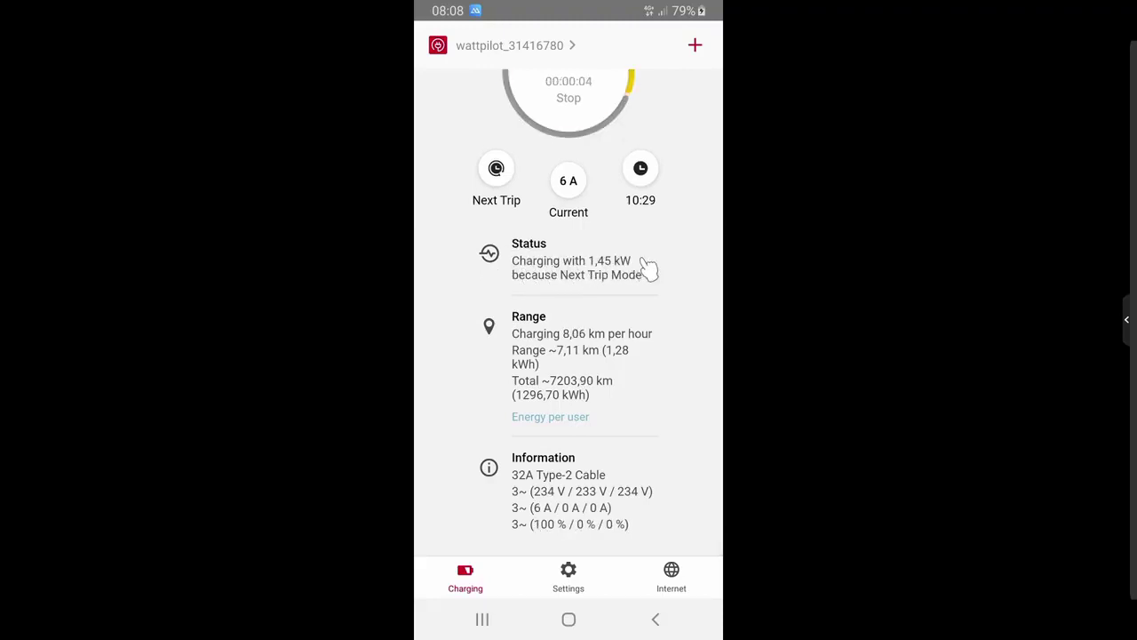
scroll(642, 264, "up", 3)
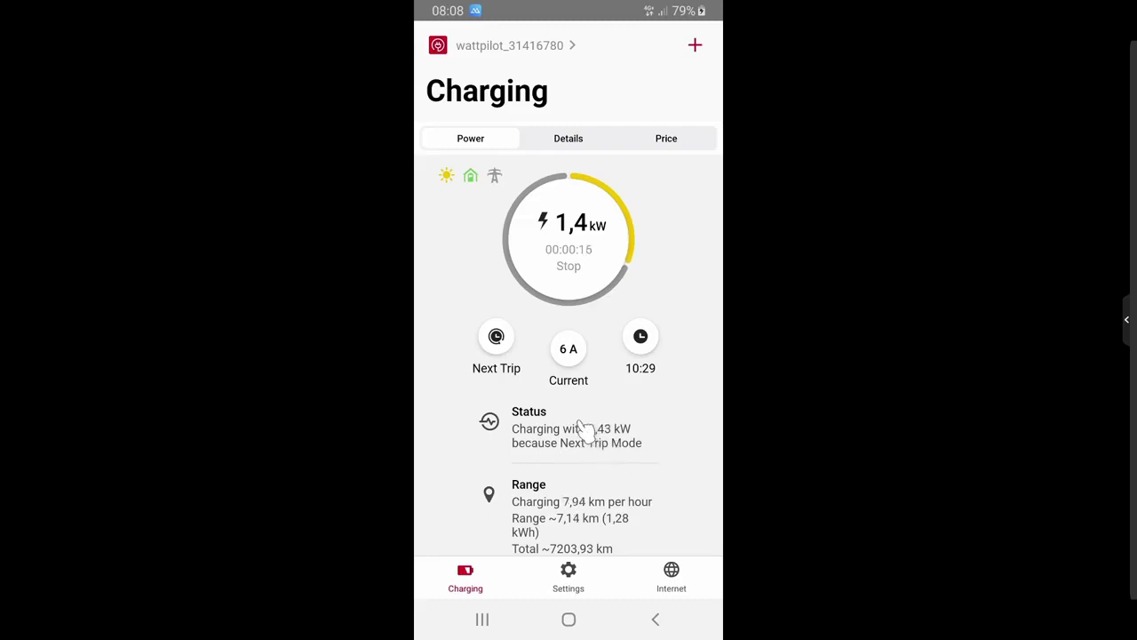
scroll(576, 424, "down", 2)
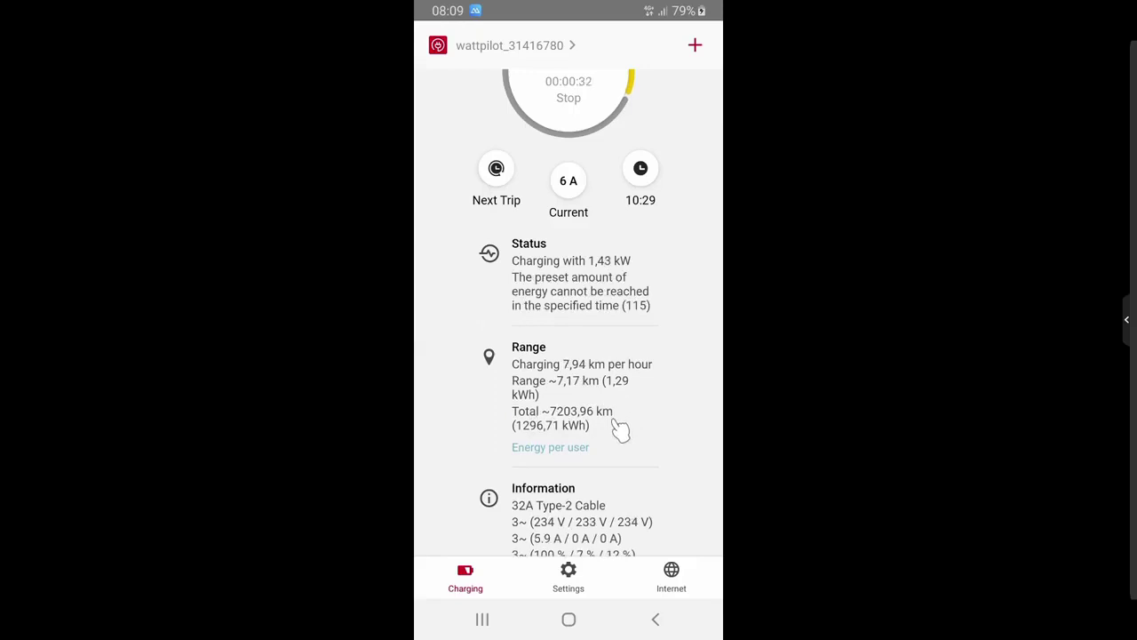
scroll(620, 429, "down", 1)
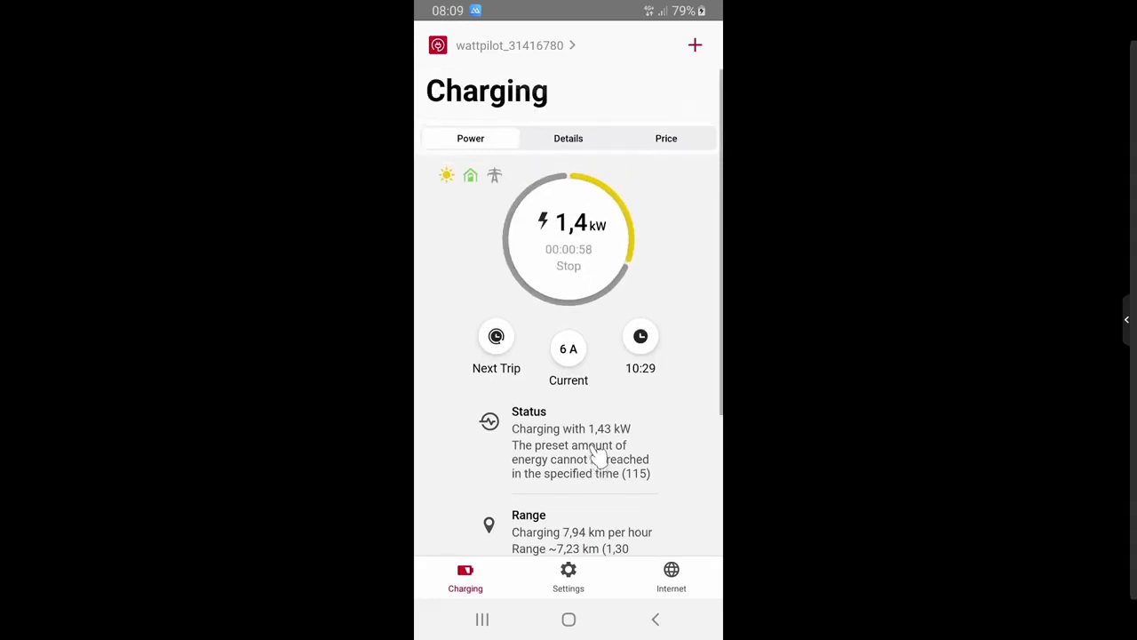
left_click(571, 142)
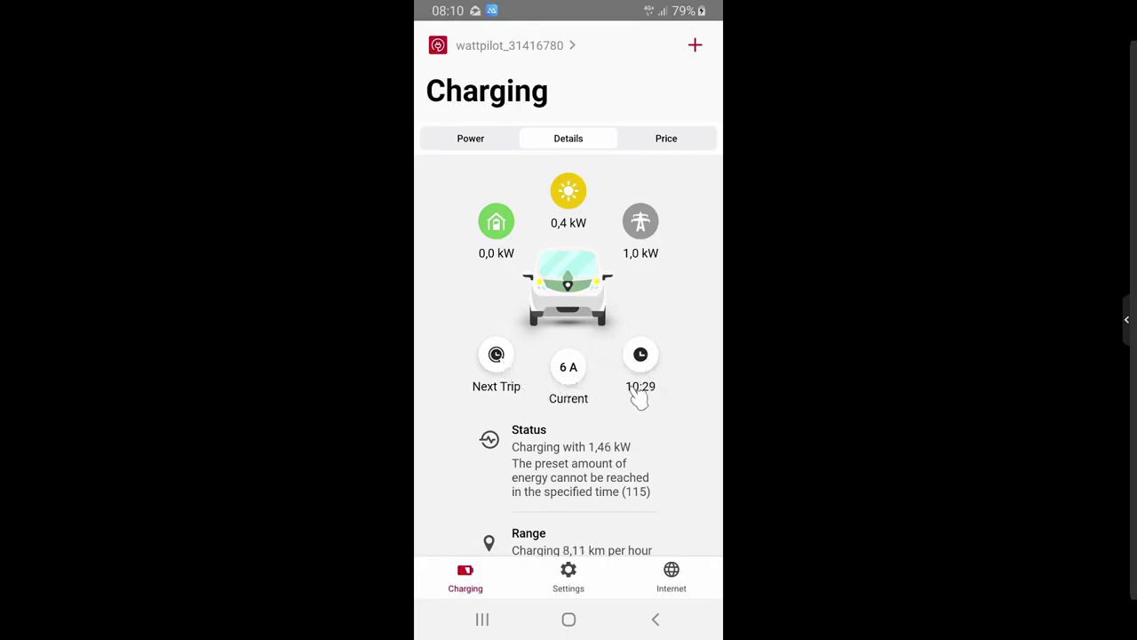
scroll(675, 360, "down", 3)
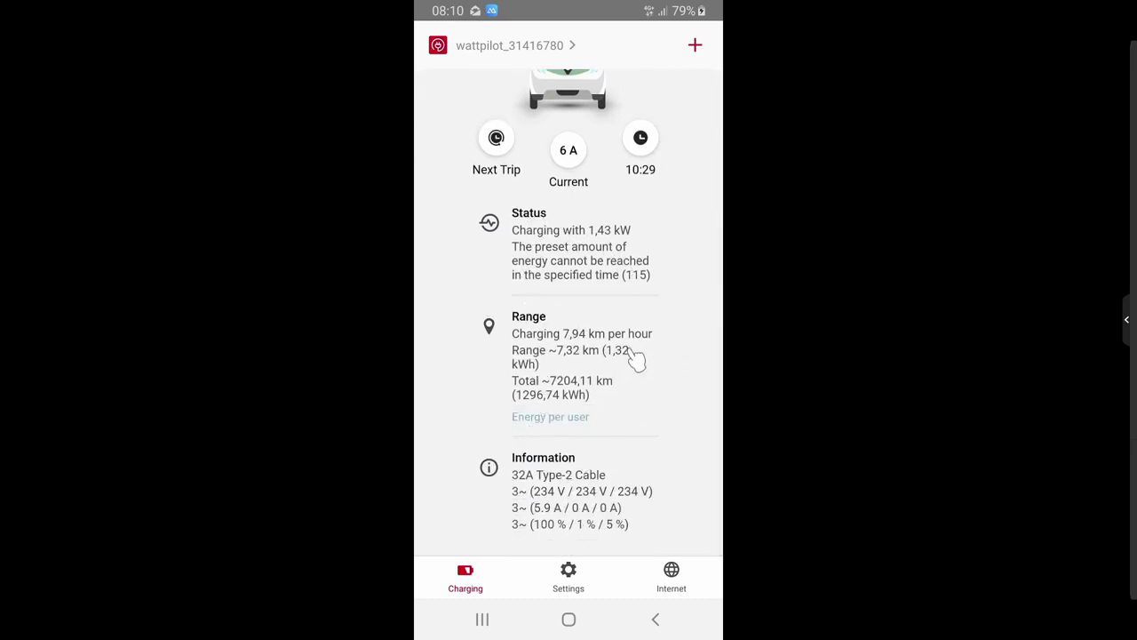
scroll(617, 407, "up", 1)
scroll(617, 407, "up", 2)
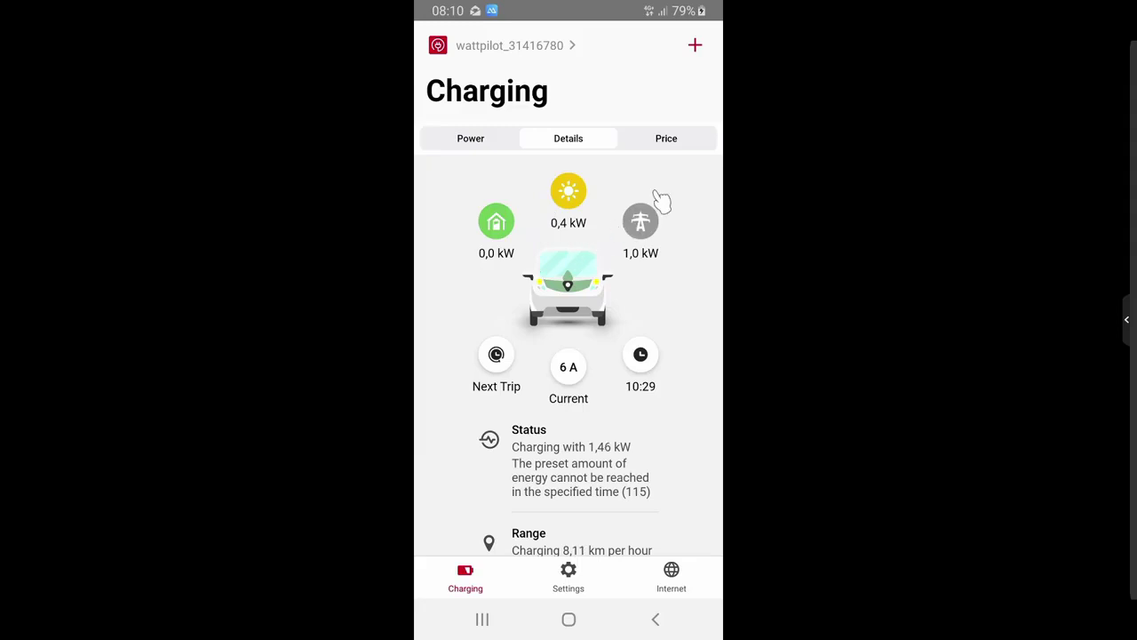
Show the Price view with Lumina Strom / aWATTar at 8.49 Ct/kWh and the charging forecast
left_click(685, 142)
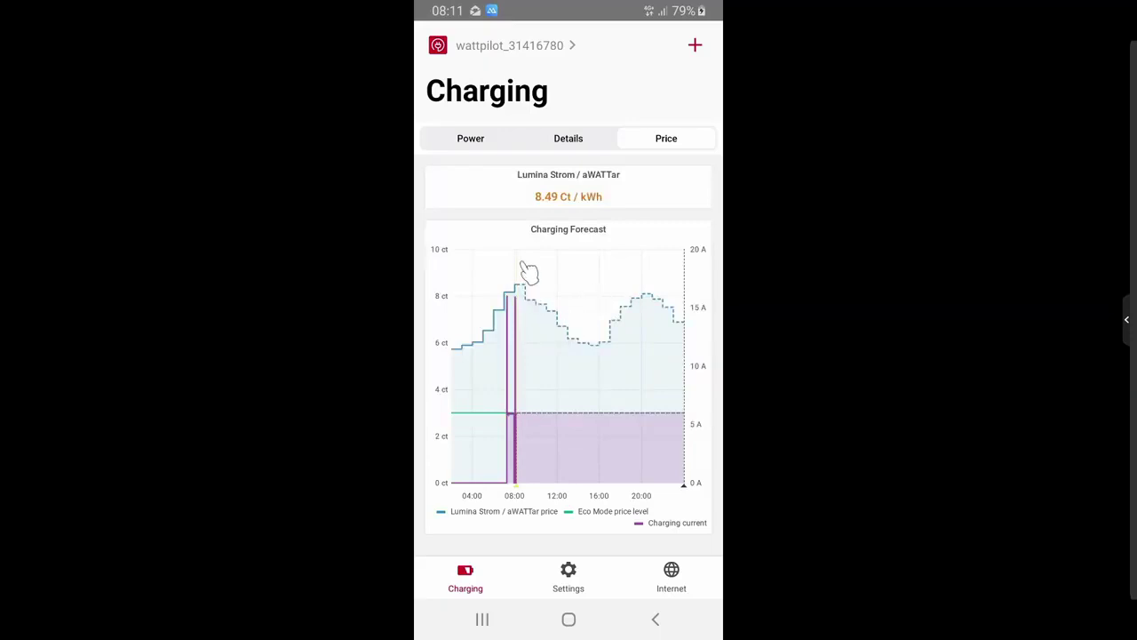
Switch back to the Power view showing 0,0 kW with charging blocked by the scheduler
left_click(477, 139)
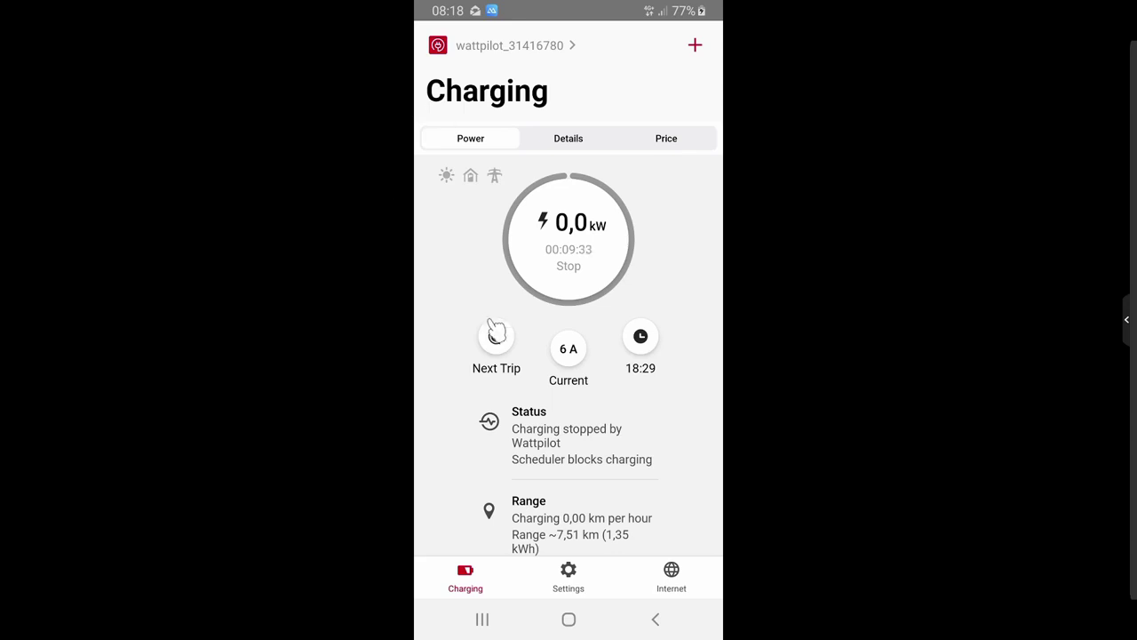
Open the charger's Settings, leave Cost Optimisation, and scroll through the Settings list
left_click(572, 580)
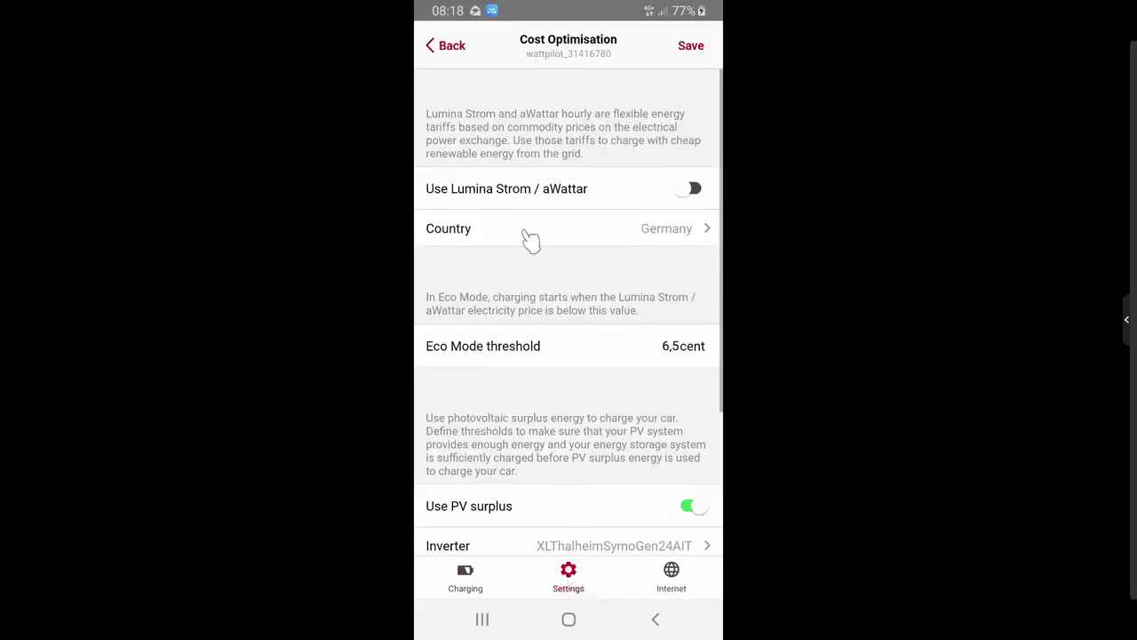
left_click(439, 49)
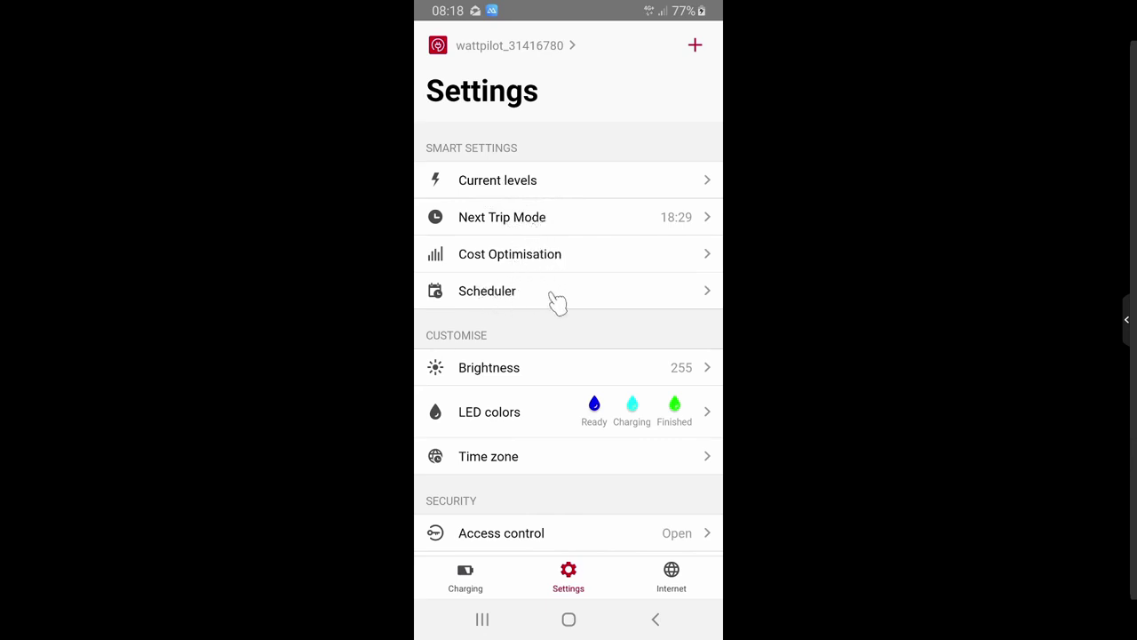
scroll(554, 327, "down", 3)
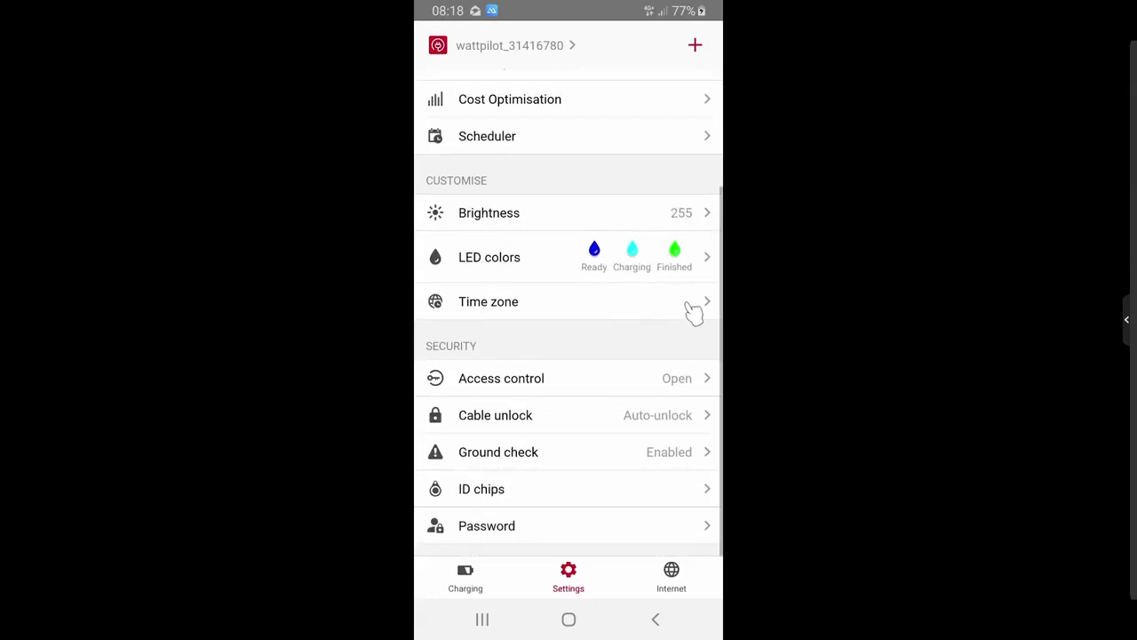
scroll(579, 305, "up", 3)
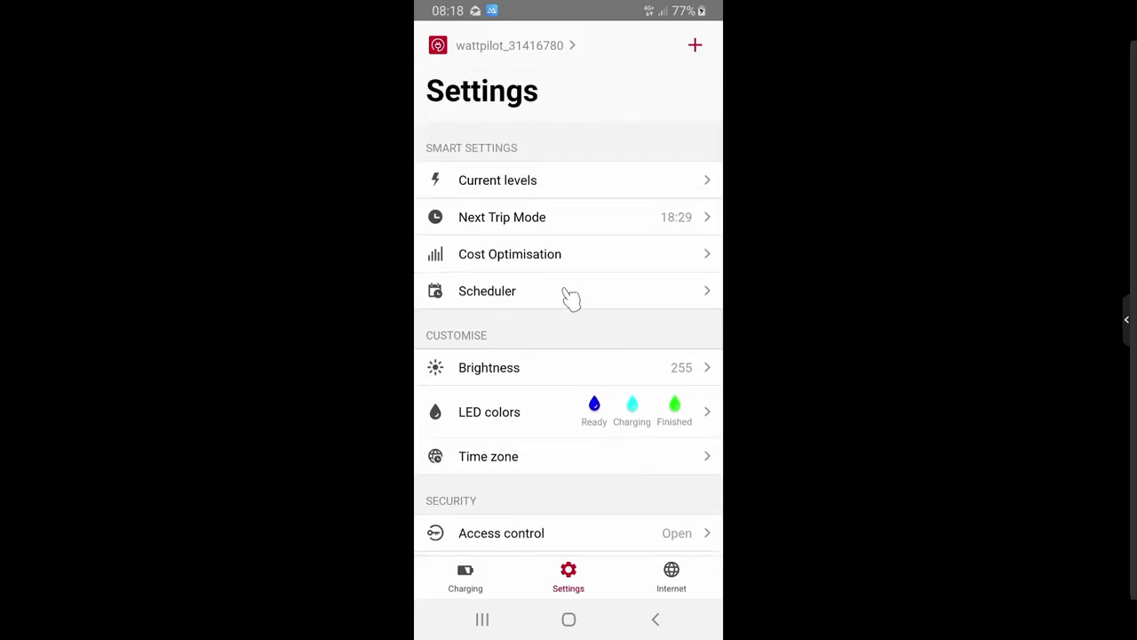
Open Cost Optimisation and save Germany as the electricity price country
left_click(542, 257)
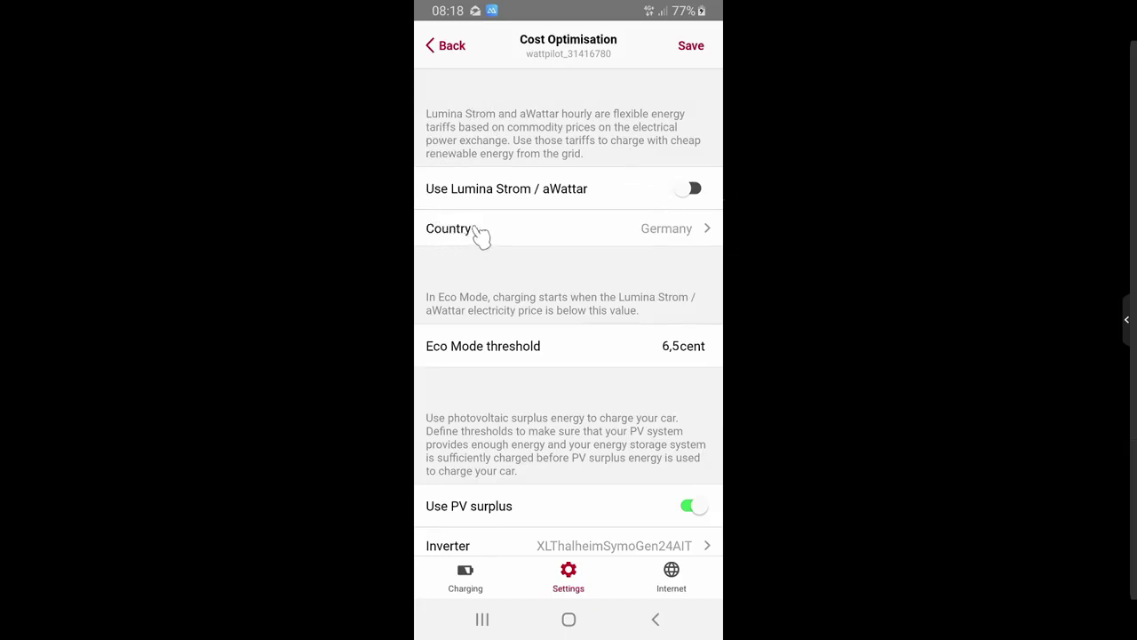
left_click(691, 238)
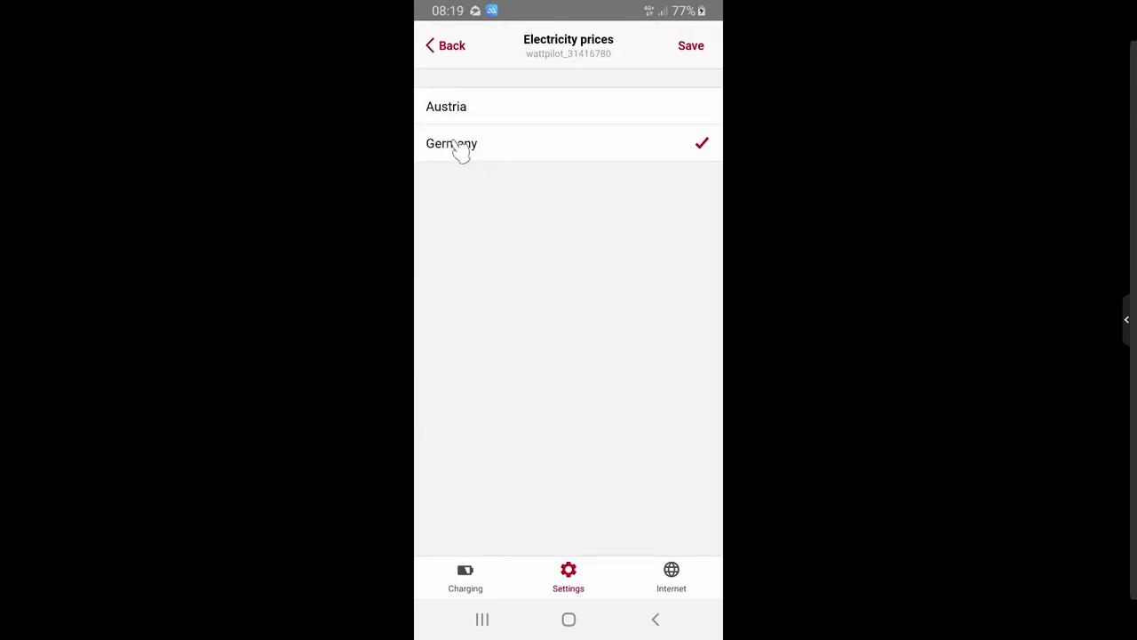
left_click(464, 108)
left_click(476, 150)
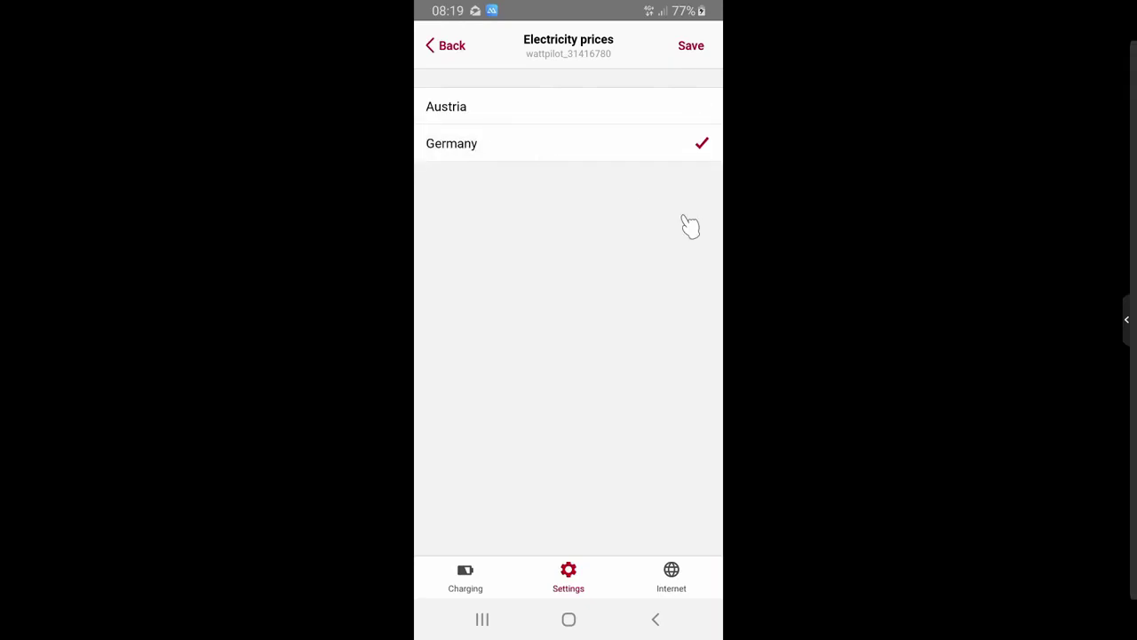
left_click(698, 50)
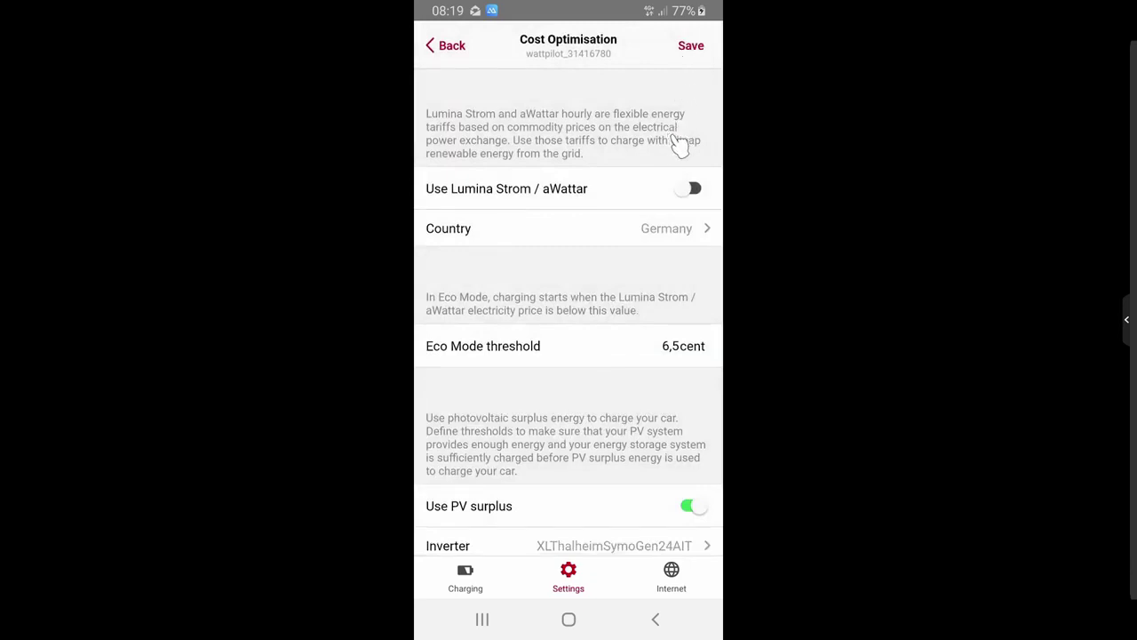
Enable Lumina Strom / aWattar pricing in Cost Optimisation
left_click(692, 190)
left_click(694, 191)
left_click(691, 197)
Change the Eco Mode threshold from 6,5 to 7 cent using the Samsung keyboard
left_click(675, 346)
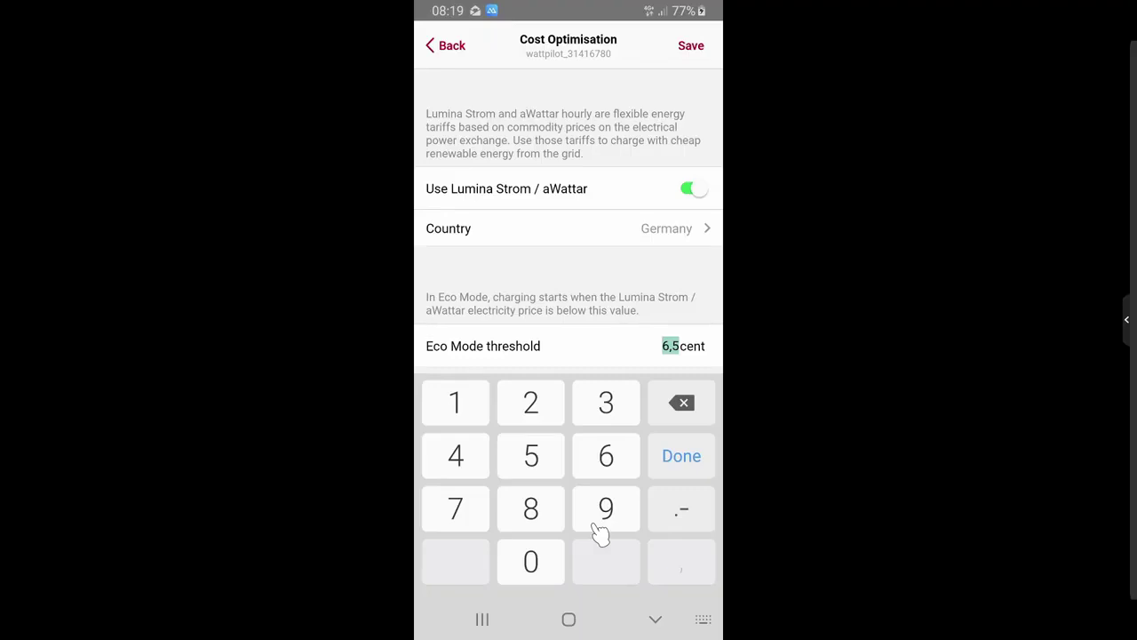
right_click(600, 531)
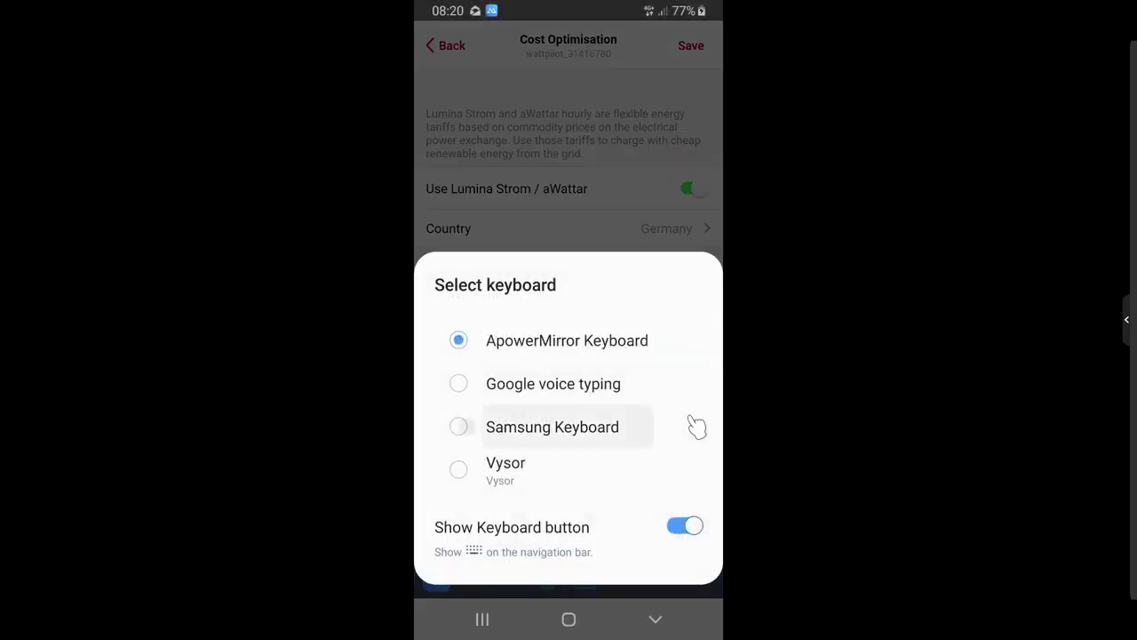
left_click(697, 426)
type("7")
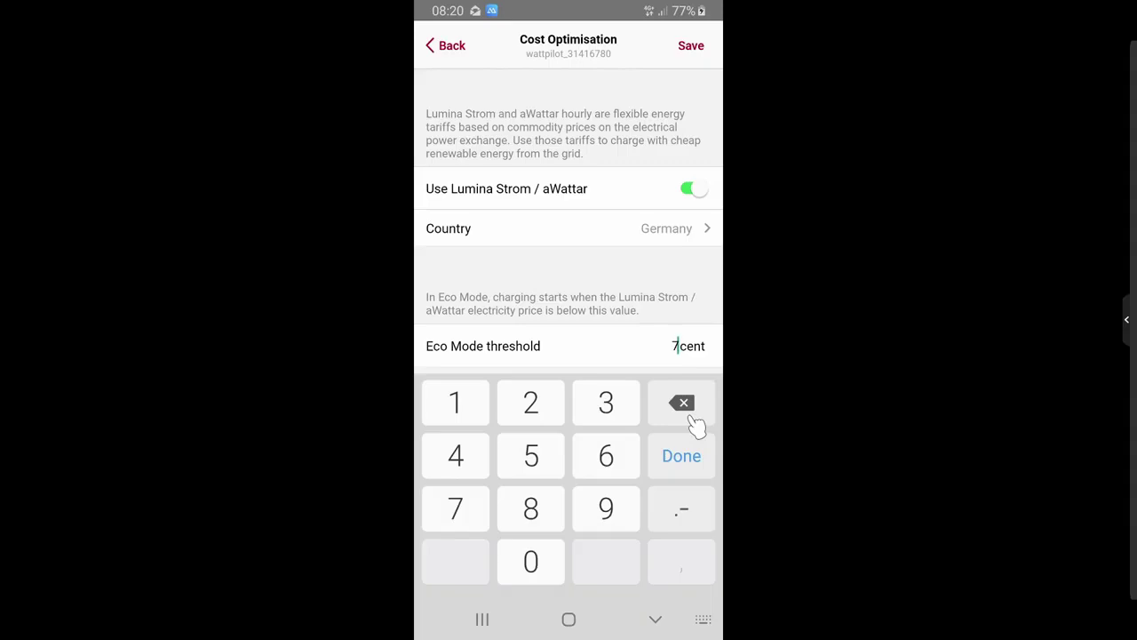
key("Escape")
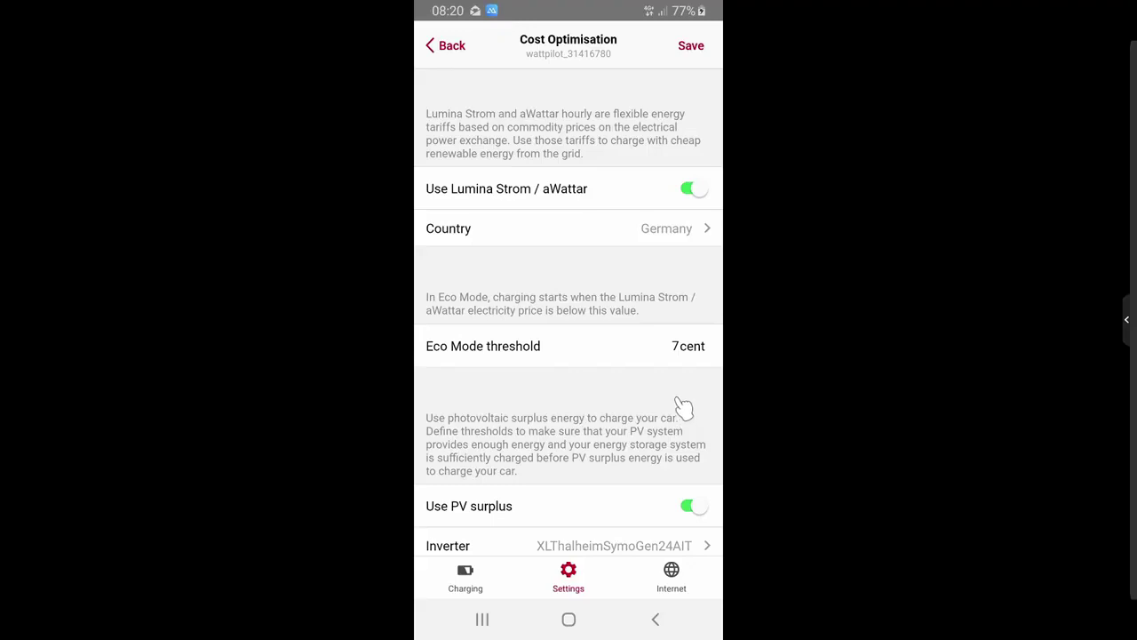
Save the tariff settings, reopen Cost Optimisation to confirm 7 cent, and return to Settings
left_click(697, 46)
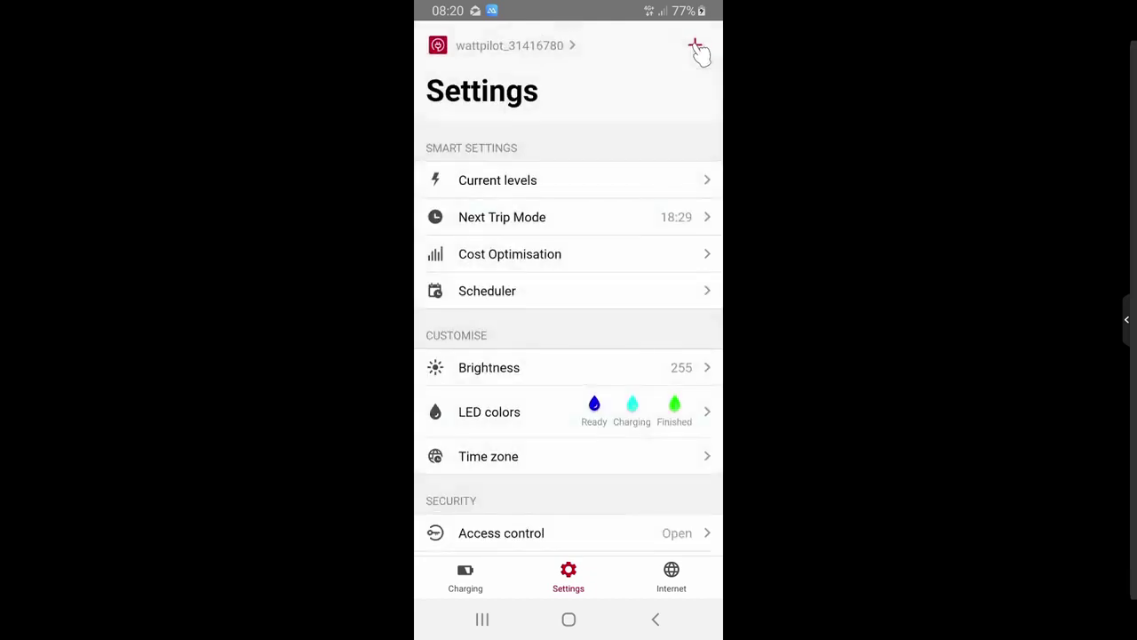
left_click(600, 256)
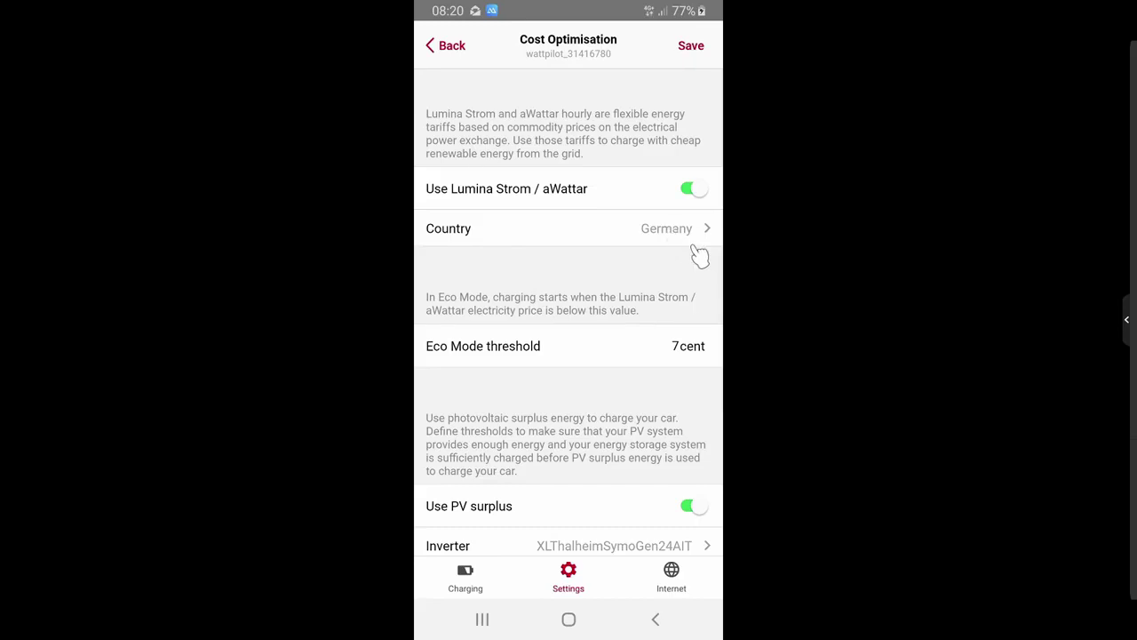
left_click(449, 46)
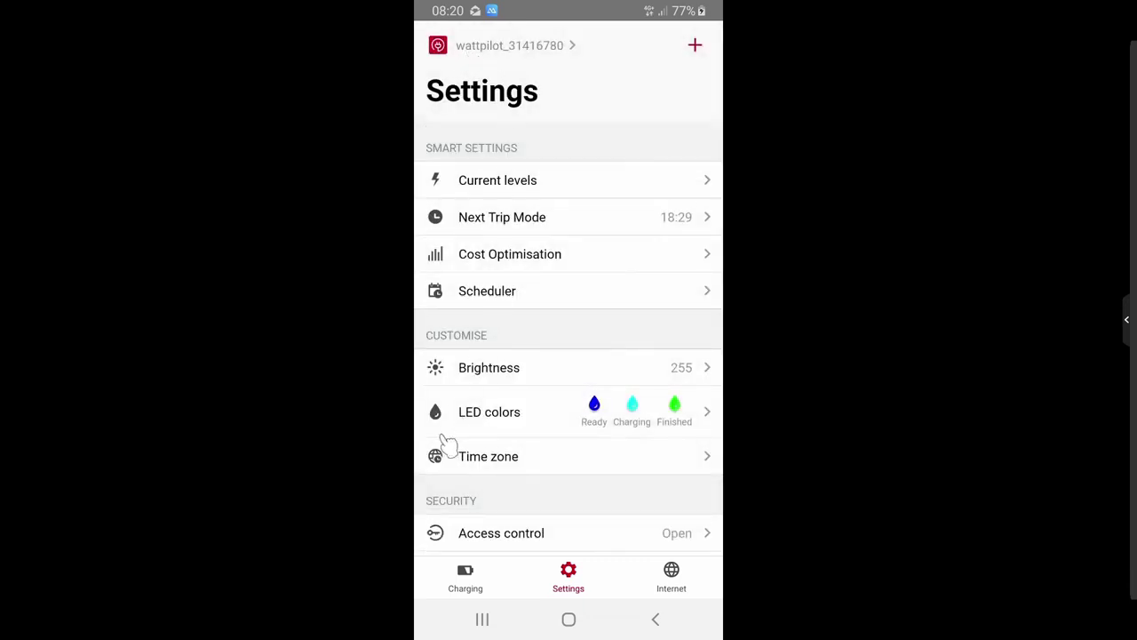
left_click(466, 578)
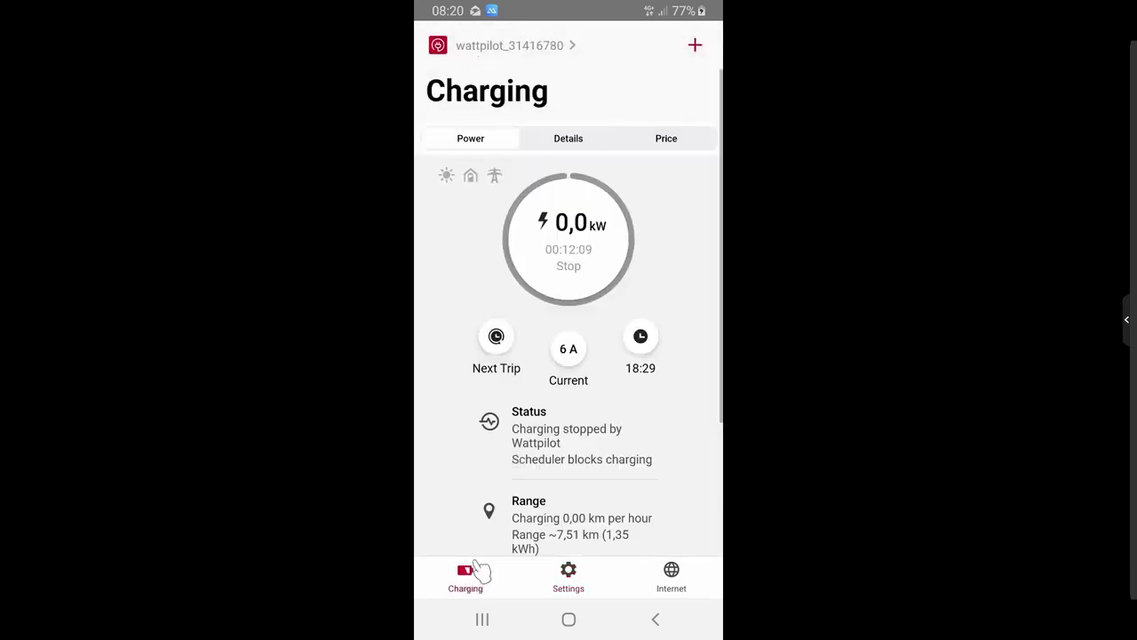
left_click(667, 139)
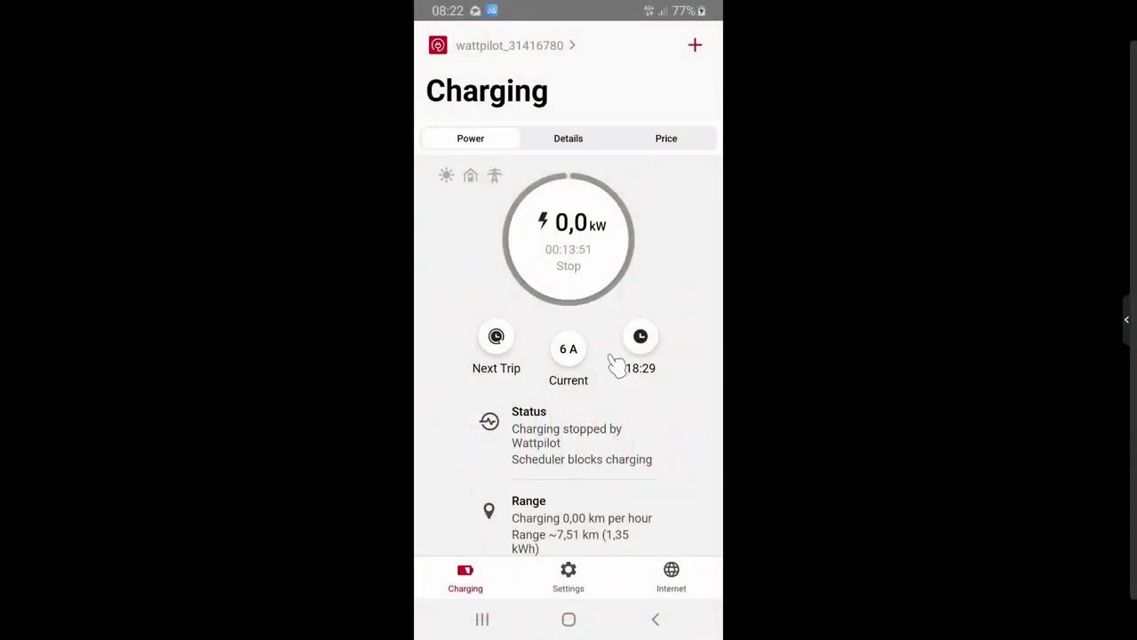
left_click(583, 580)
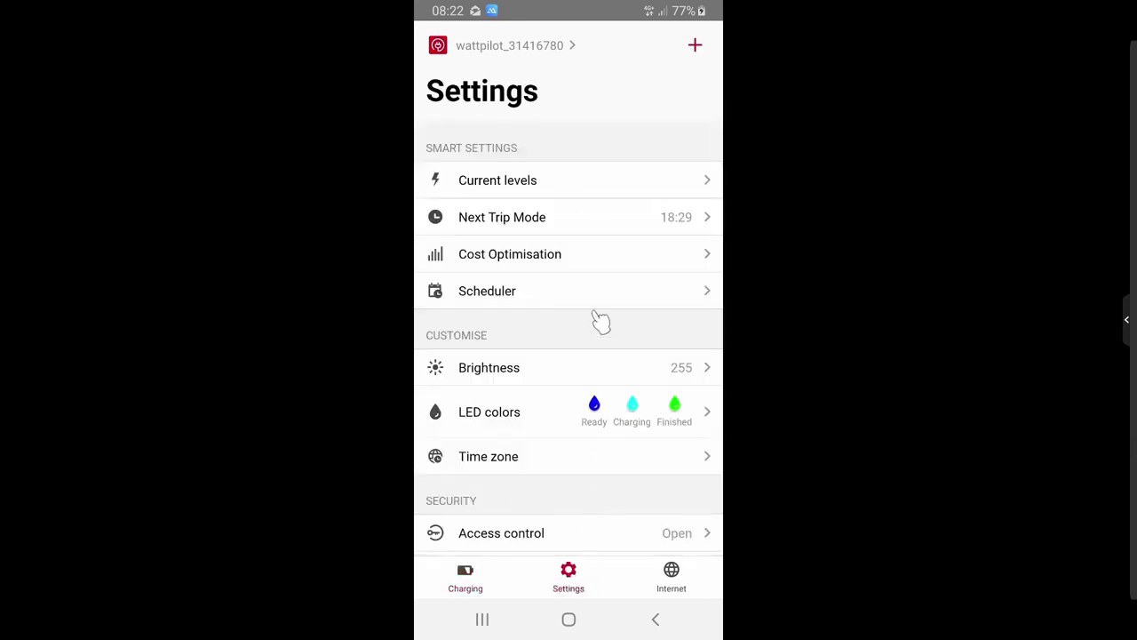
In Cost Optimisation, review the Lumina Strom and 7 cent Eco Mode settings, then switch PV surplus off
left_click(562, 258)
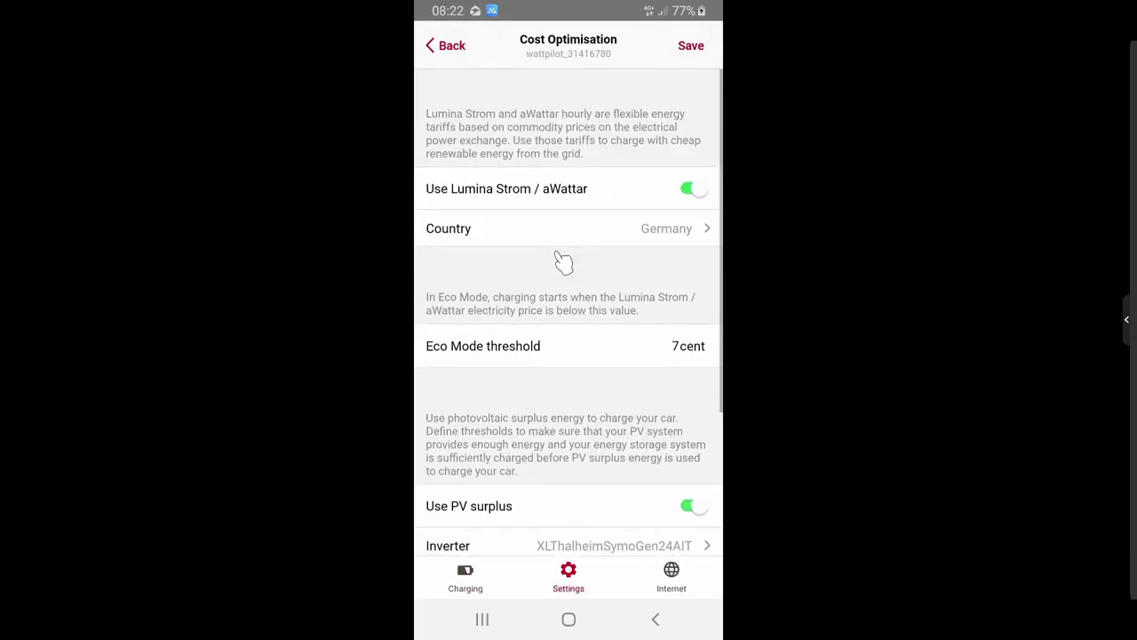
scroll(563, 259, "down", 5)
scroll(561, 259, "up", 4)
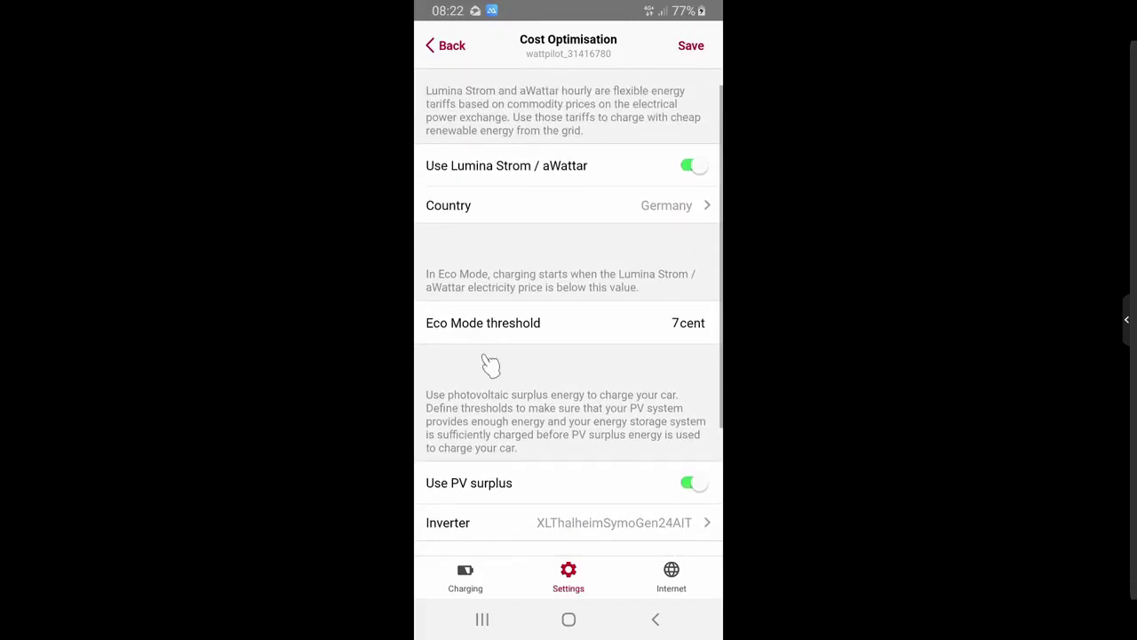
scroll(508, 351, "down", 4)
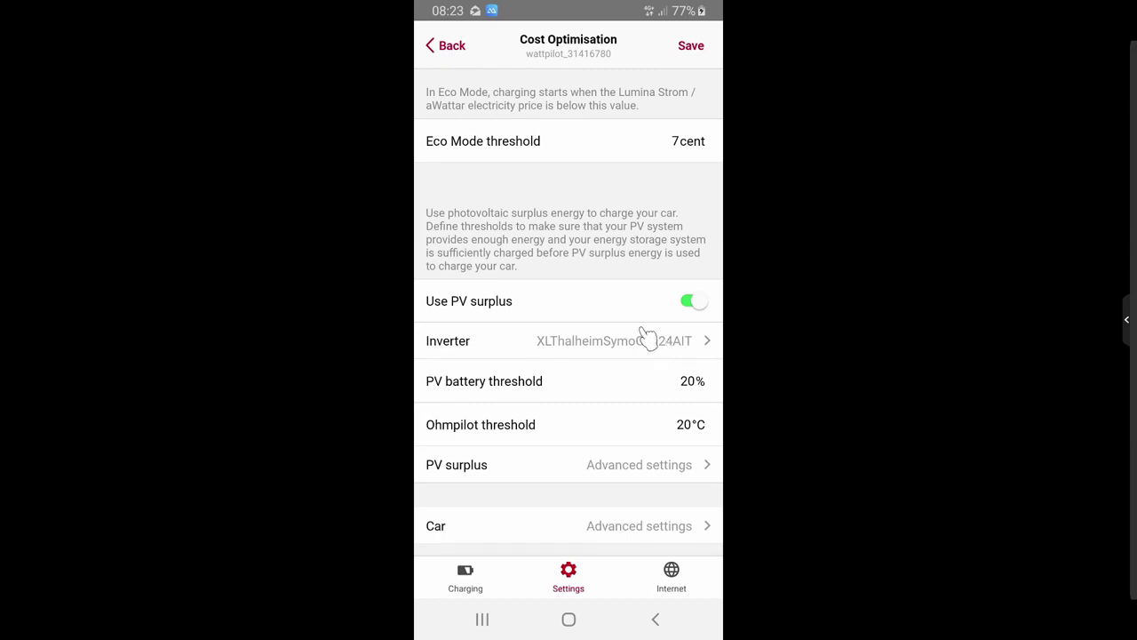
left_click(705, 302)
Re-enable PV surplus, confirm inverter XLThalheimSymoGen24AIT is connected, and open the advanced PV surplus settings
left_click(700, 303)
left_click(677, 349)
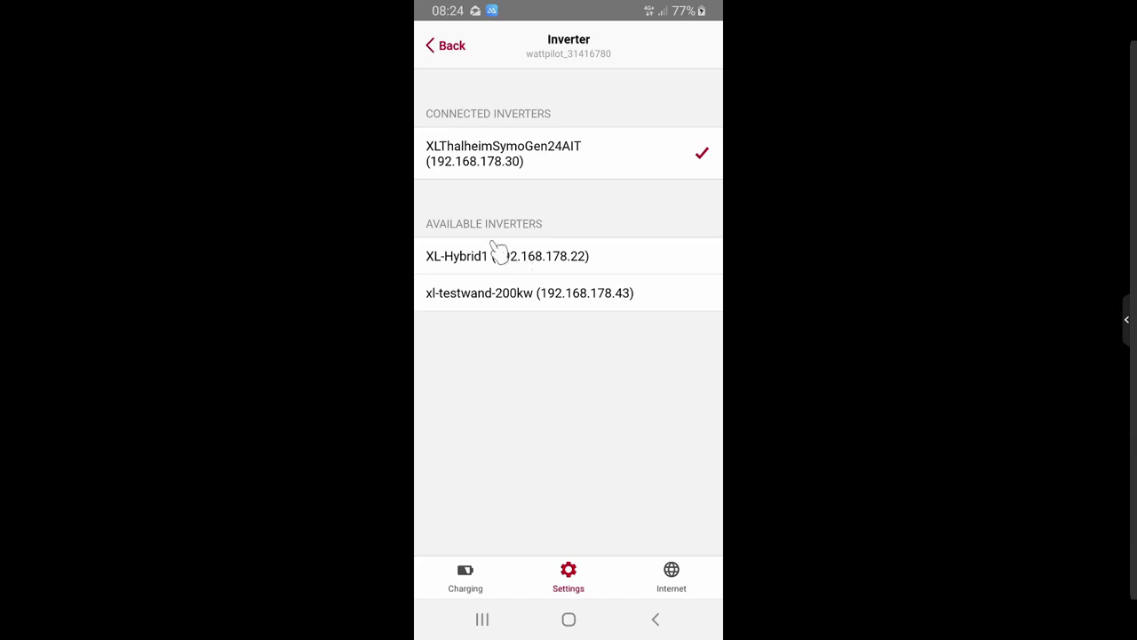
left_click(439, 44)
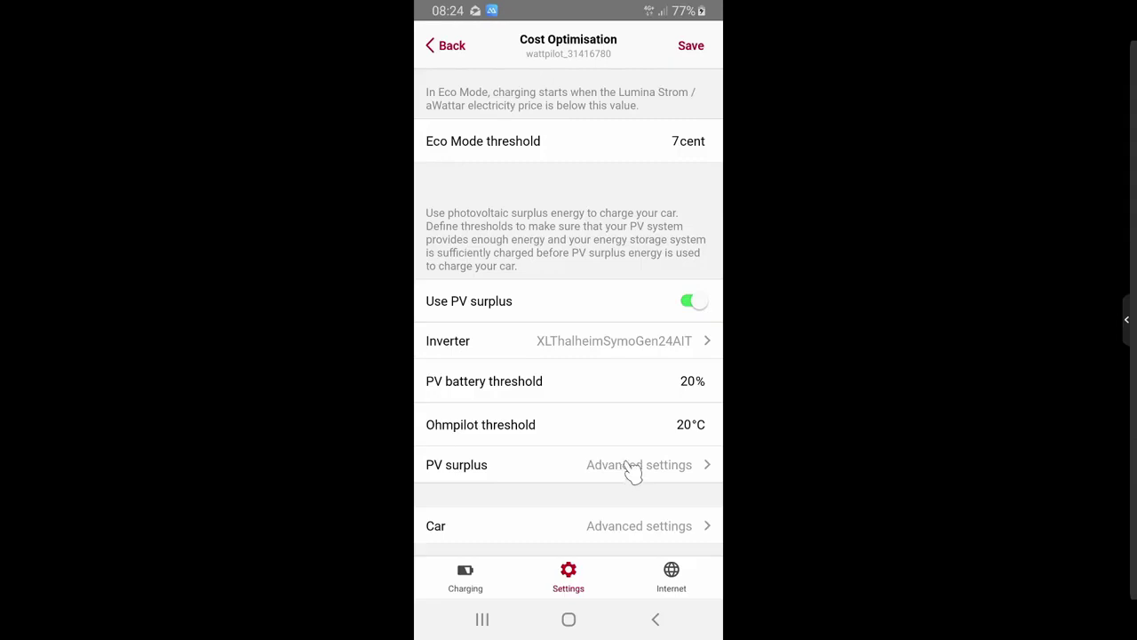
left_click(635, 469)
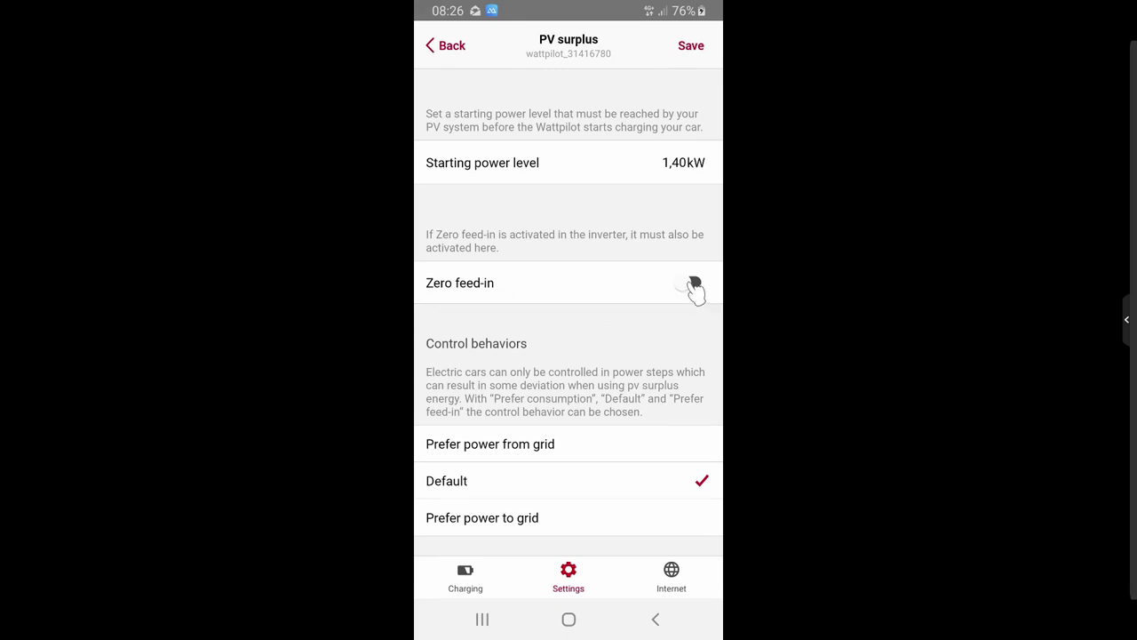
left_click(694, 284)
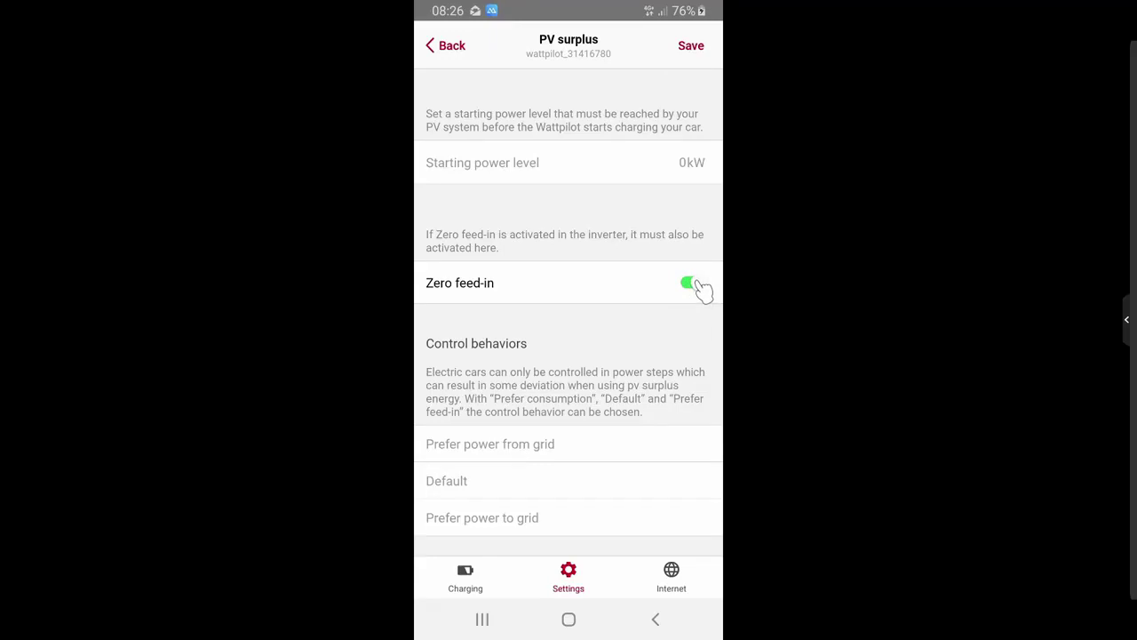
left_click(693, 285)
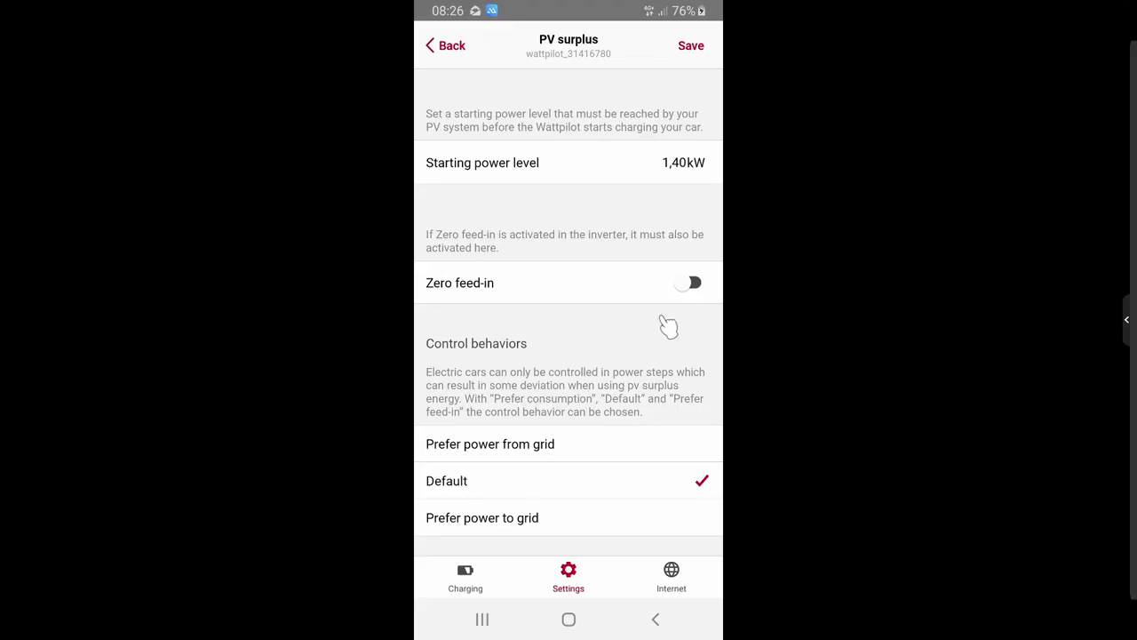
Set the PV surplus control behaviour to 'Prefer power to grid' so feed-in takes priority
scroll(657, 312, "down", 5)
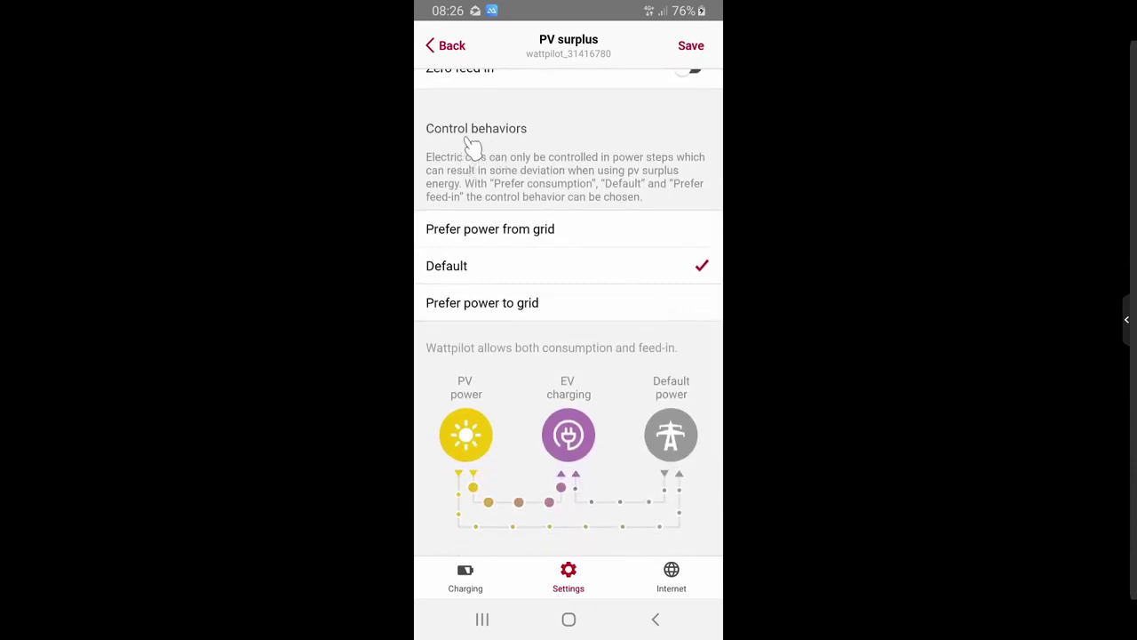
scroll(553, 177, "down", 2)
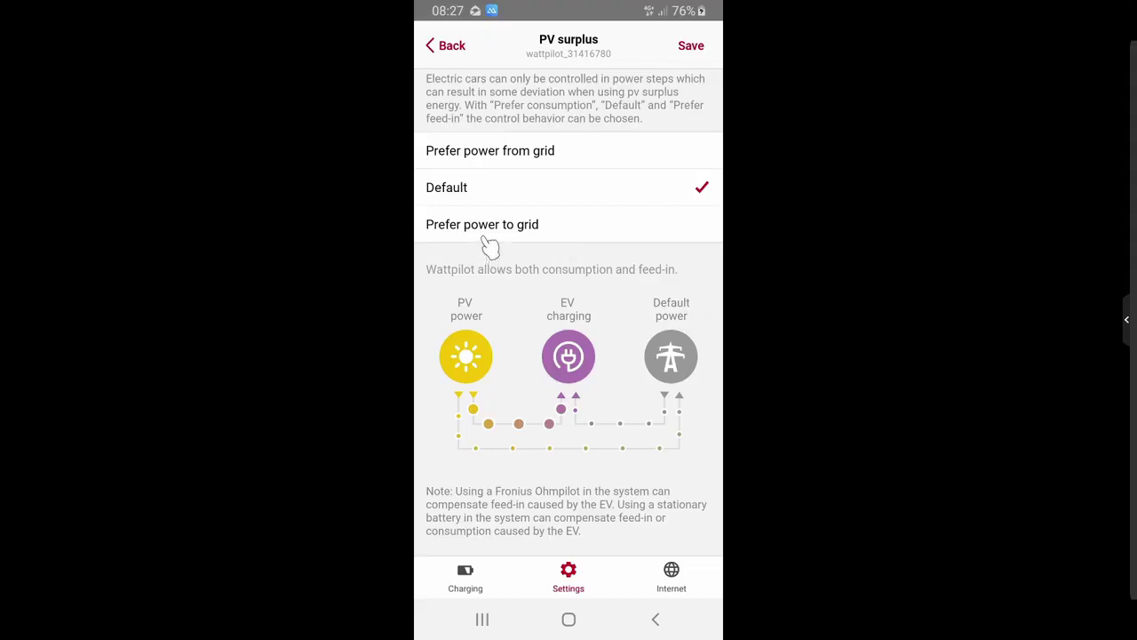
left_click(517, 233)
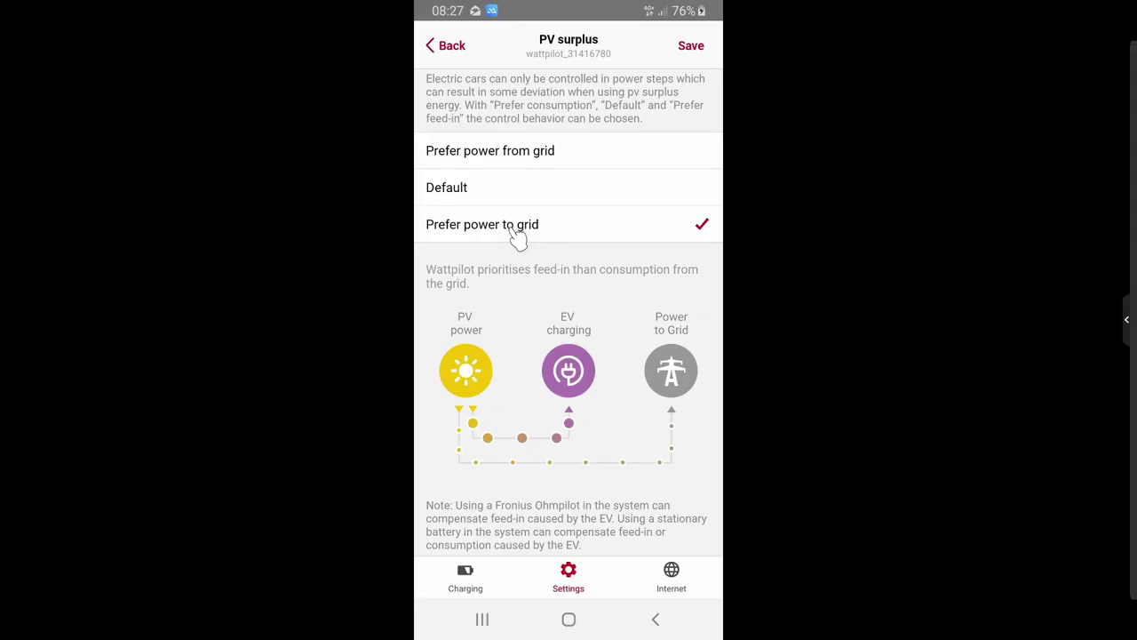
Switch the PV surplus control behaviour back to 'Default', allowing both consumption and feed-in
left_click(446, 187)
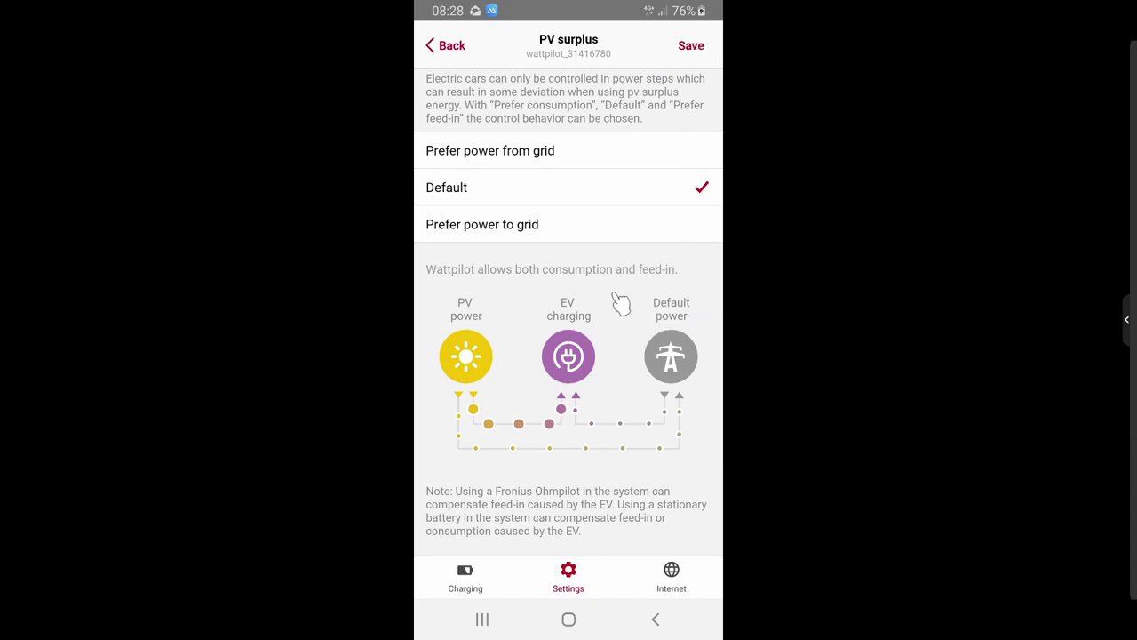
Save the PV surplus settings with 1,40 kW starting power and Default control behaviour
scroll(620, 302, "up", 2)
scroll(620, 302, "up", 2)
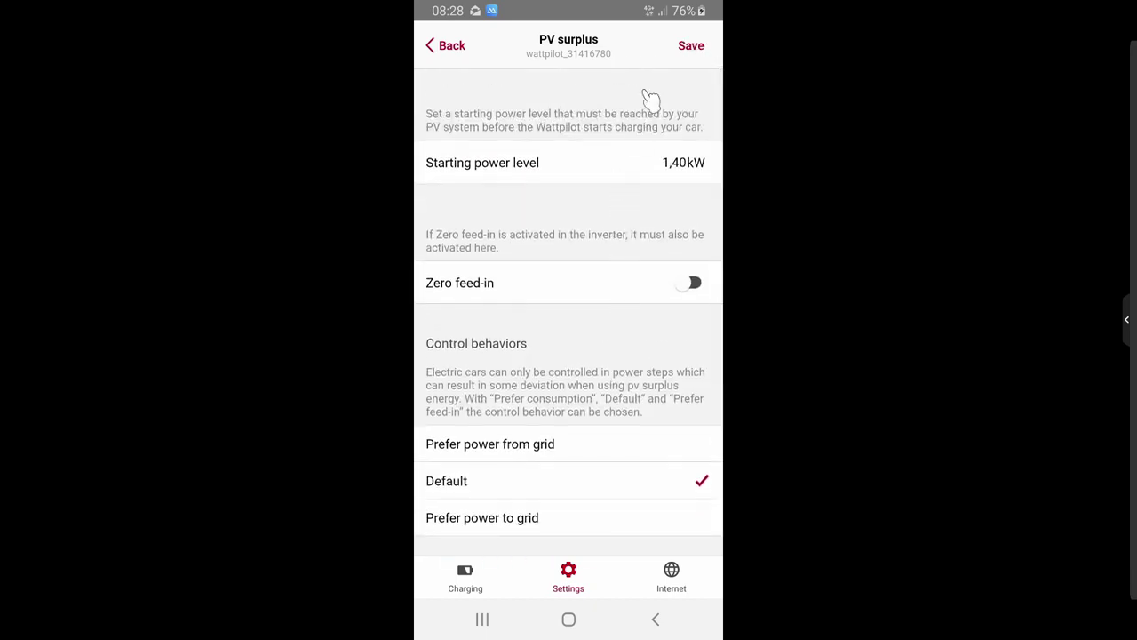
left_click(698, 47)
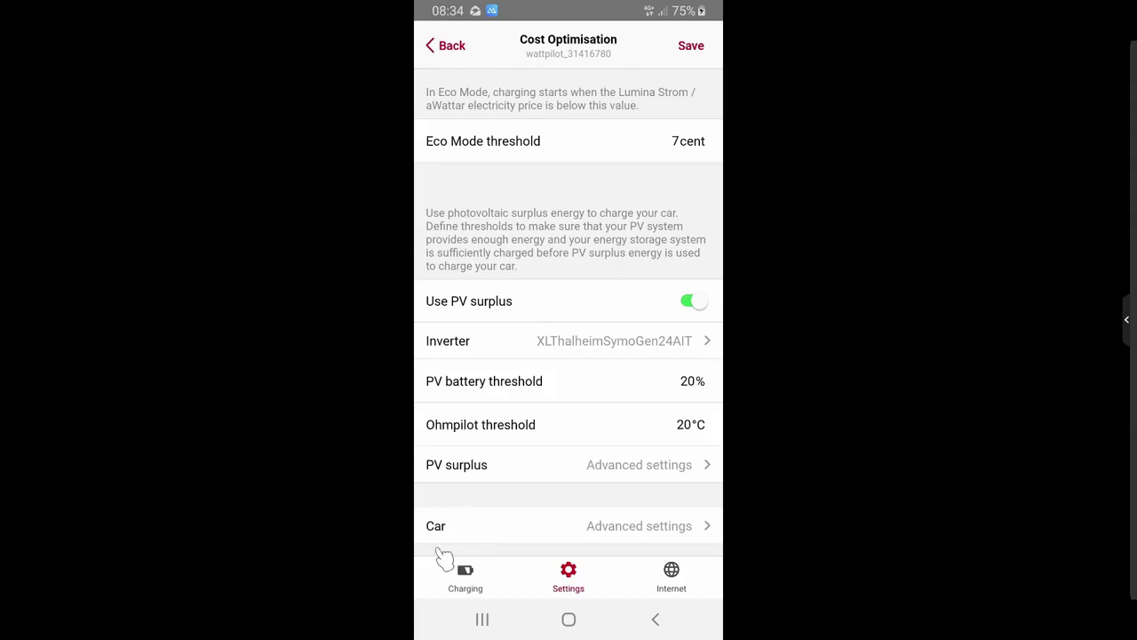
Open the Car 'Advanced settings' from the Cost Optimisation page
left_click(633, 528)
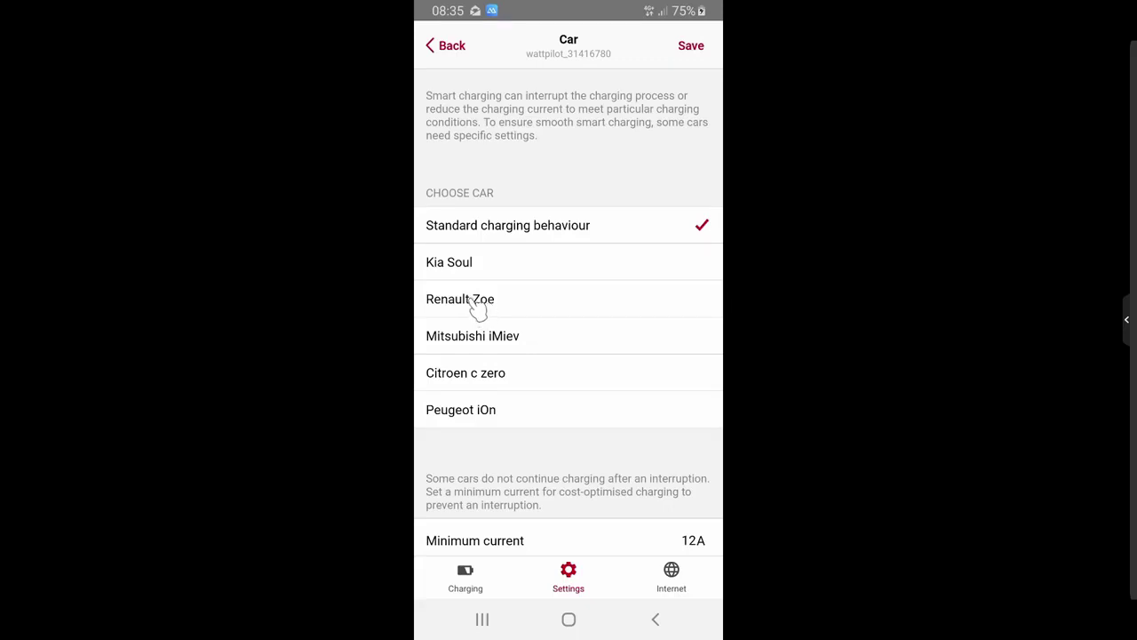
Choose Renault Zoe as the car, which lowers minimum current to 10A, and review the phase options
left_click(473, 302)
scroll(672, 477, "down", 6)
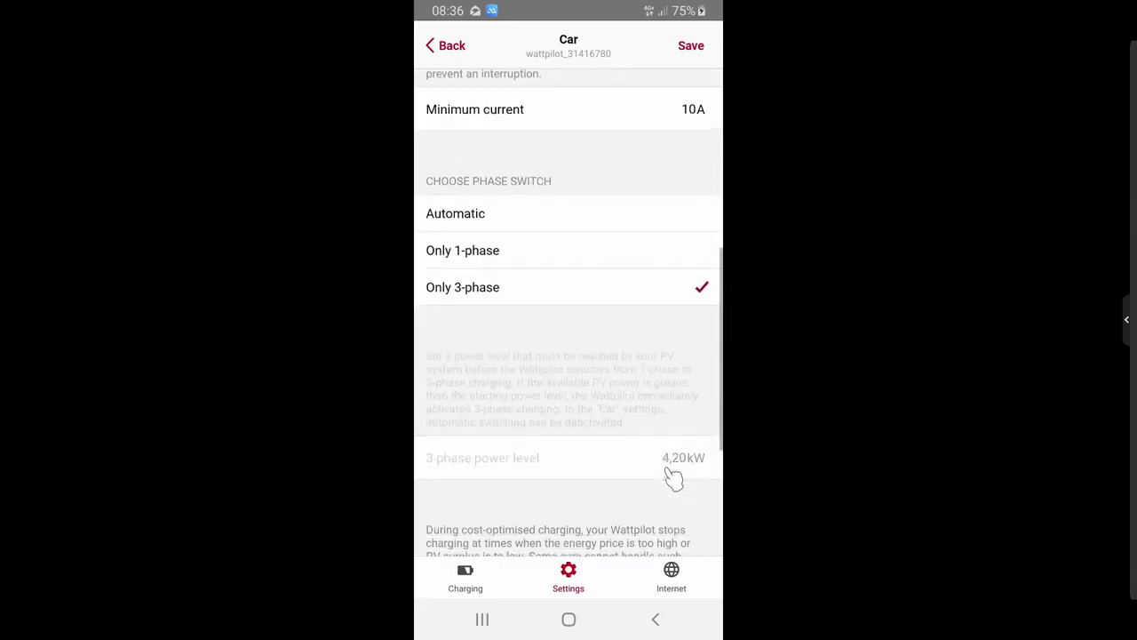
scroll(626, 377, "up", 5)
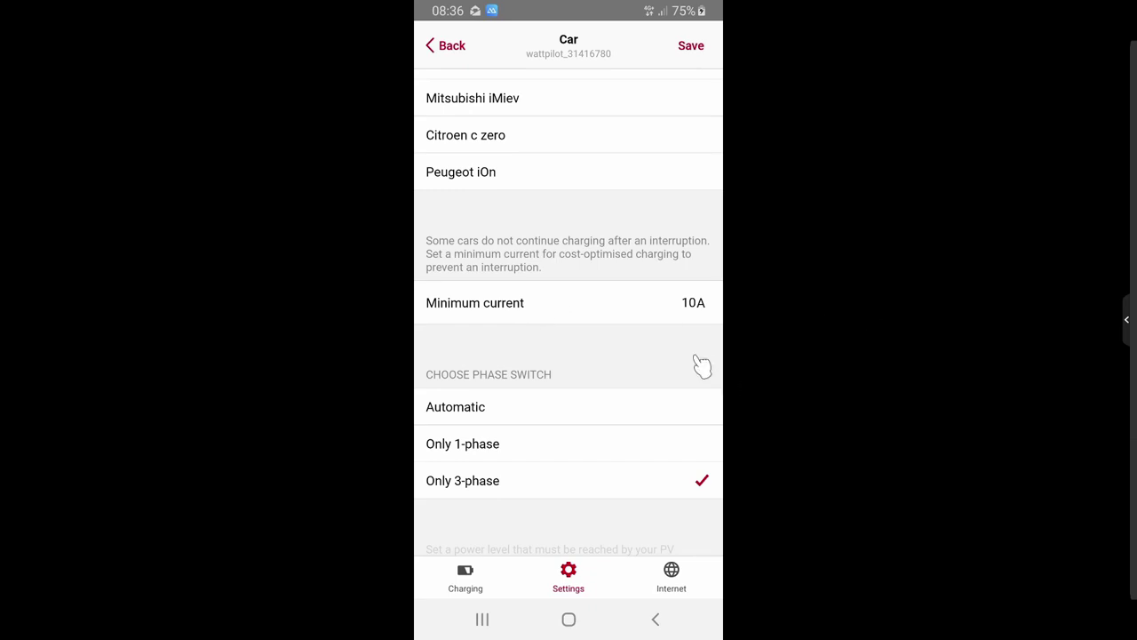
scroll(702, 364, "down", 5)
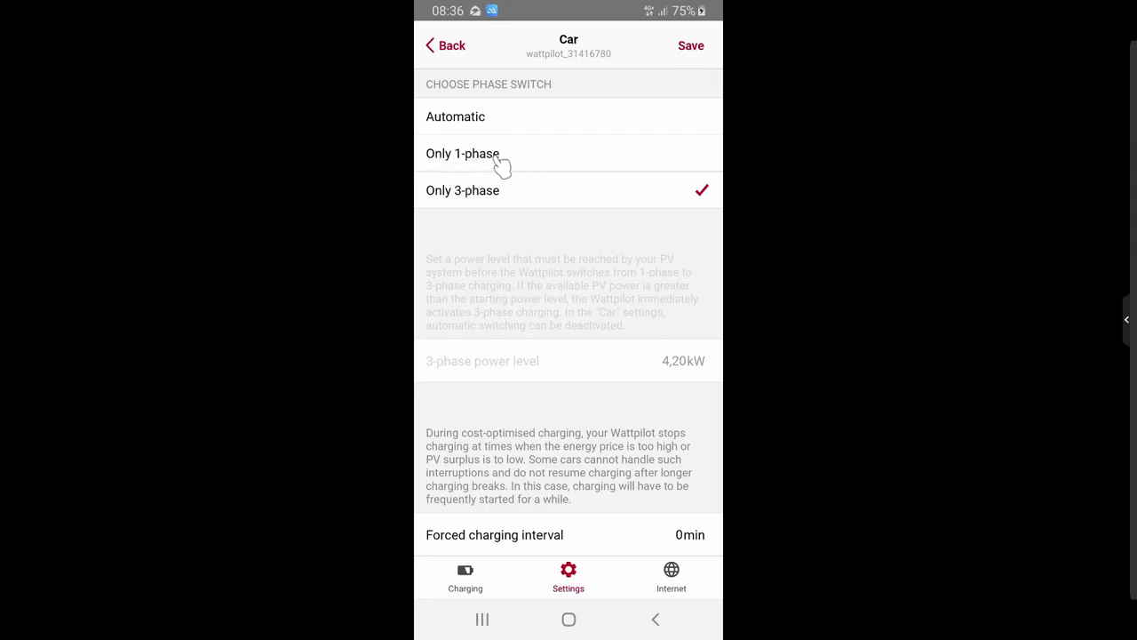
Set phase switching to Automatic and start editing the 4,20kW 3-phase power level
left_click(475, 121)
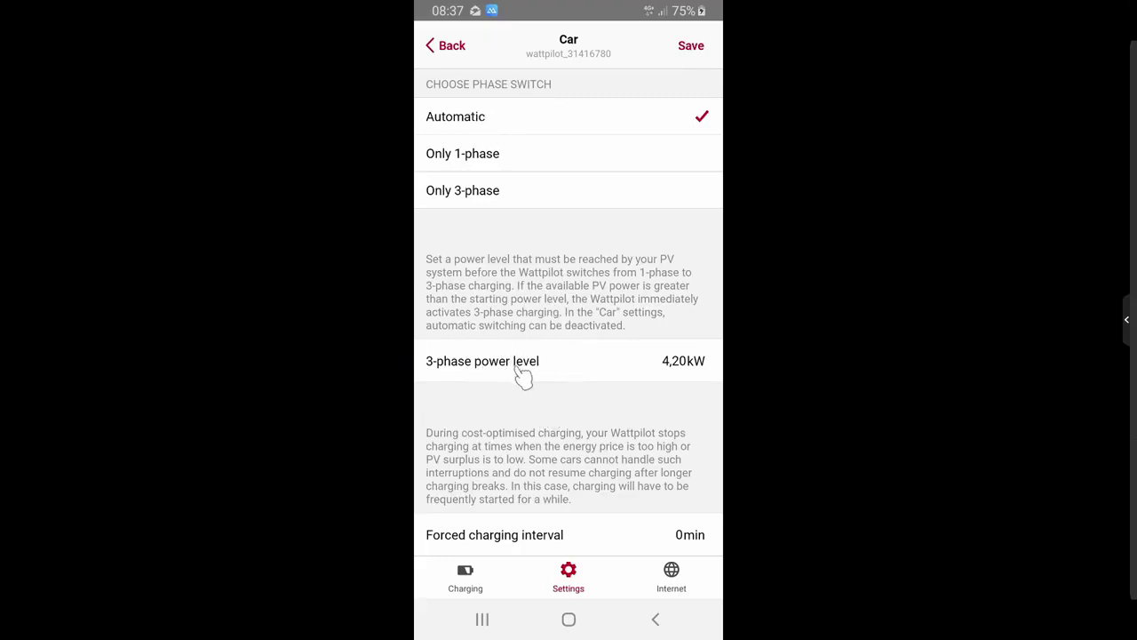
left_click(677, 364)
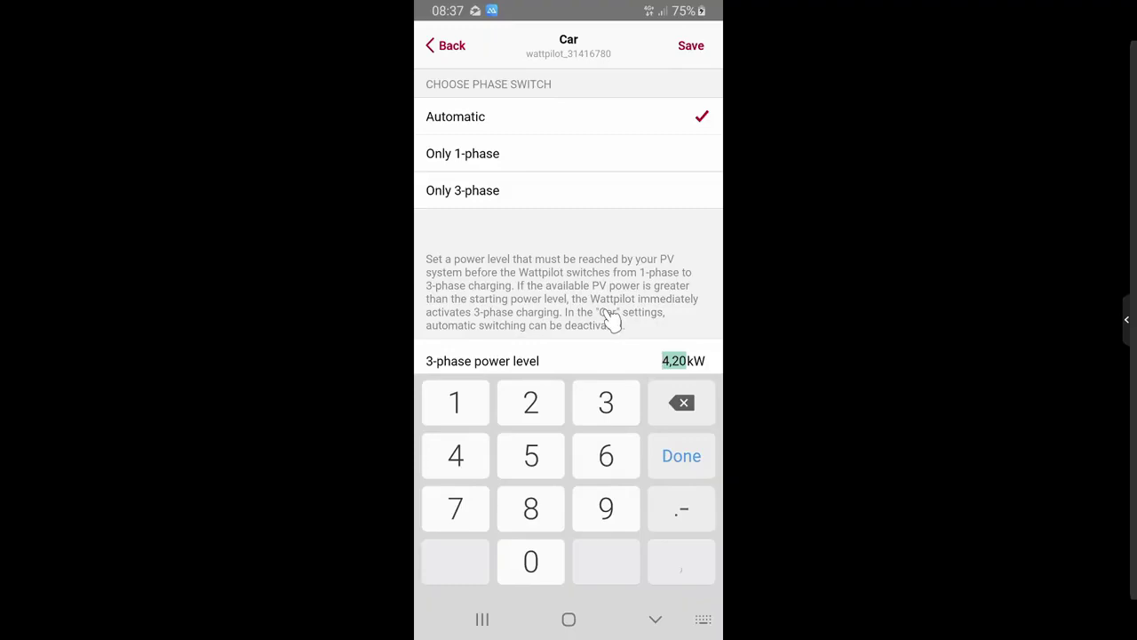
Dismiss the keypad, leaving the 3-phase power level at 4,20kW
left_click(611, 319)
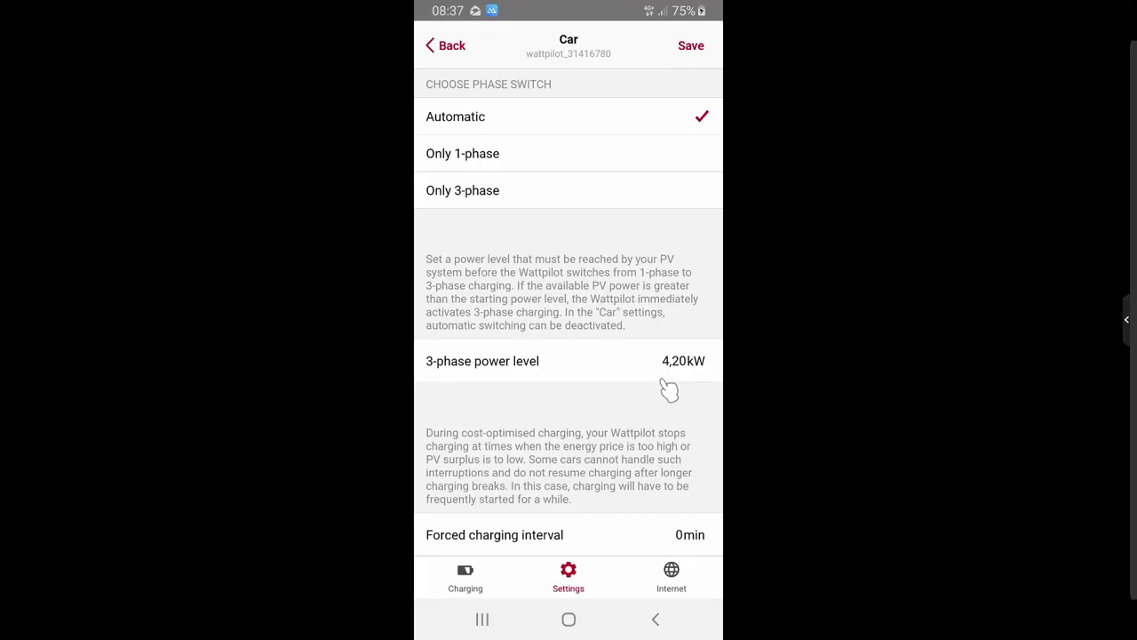
scroll(666, 373, "down", 3)
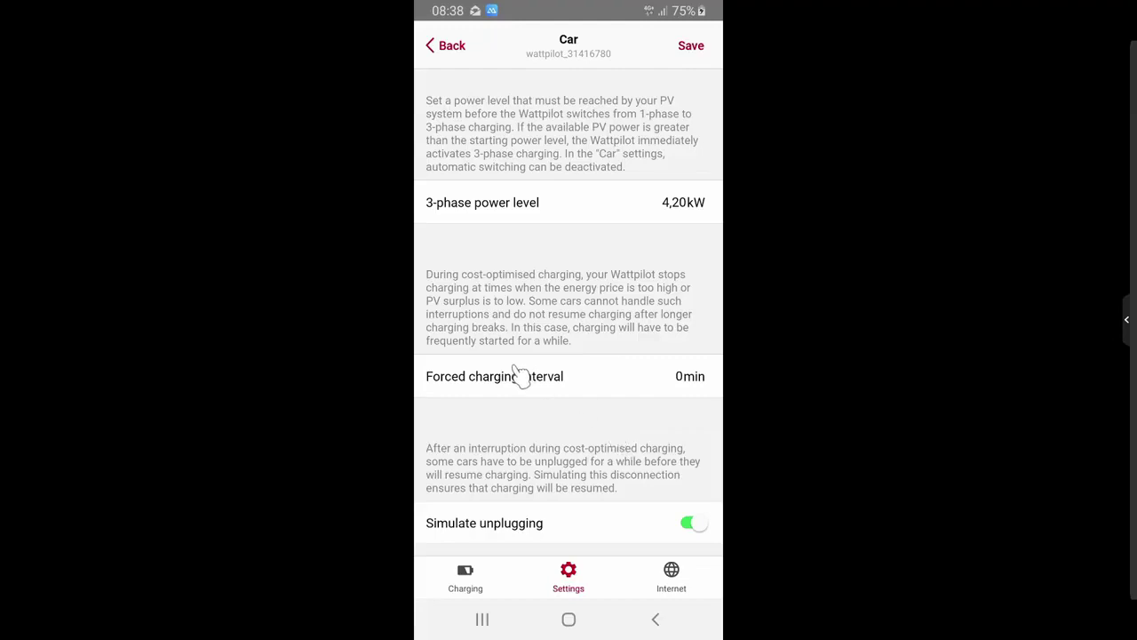
scroll(518, 374, "up", 10)
scroll(504, 338, "up", 3)
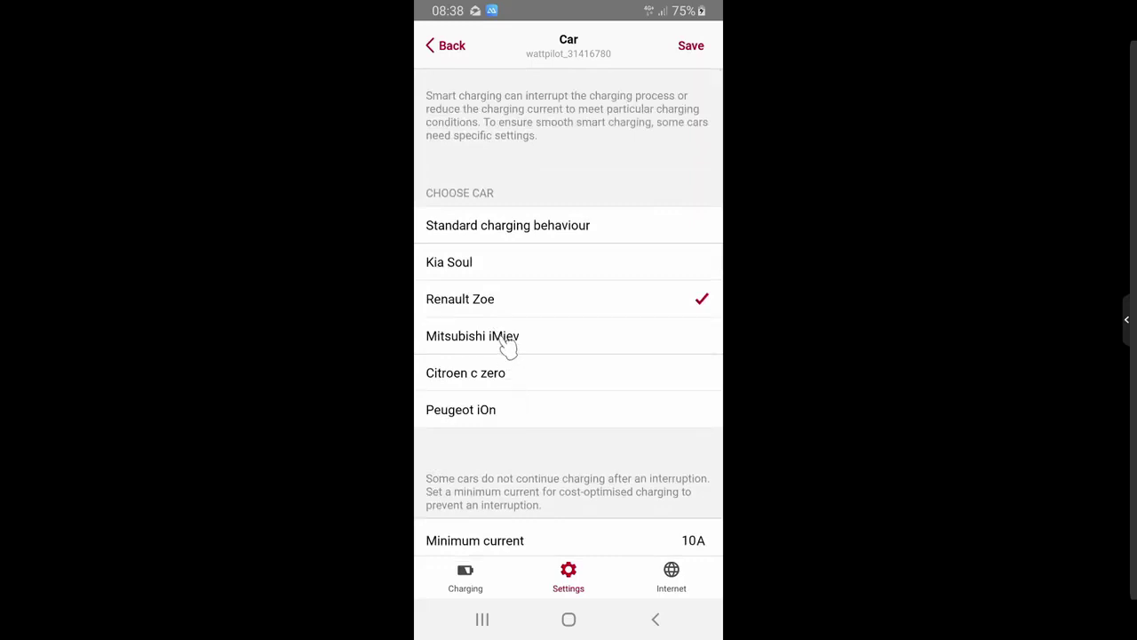
Choose Mitsubishi iMiev as the car profile, lowering the minimum current to 6A
left_click(505, 339)
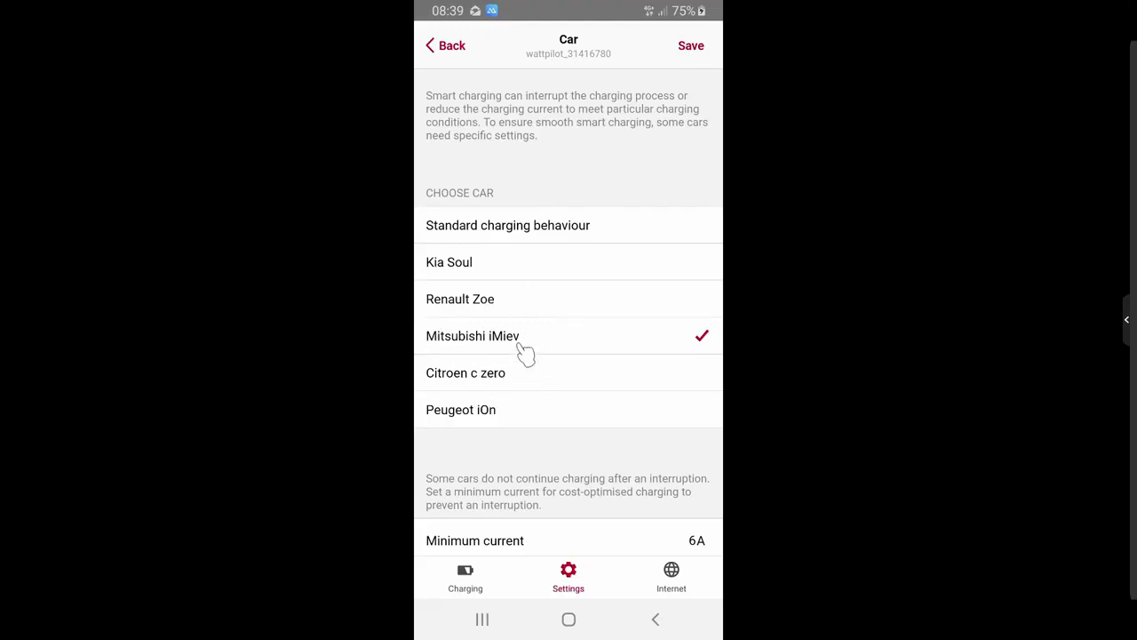
Scroll down through the Mitsubishi iMiev car settings
scroll(524, 353, "down", 10)
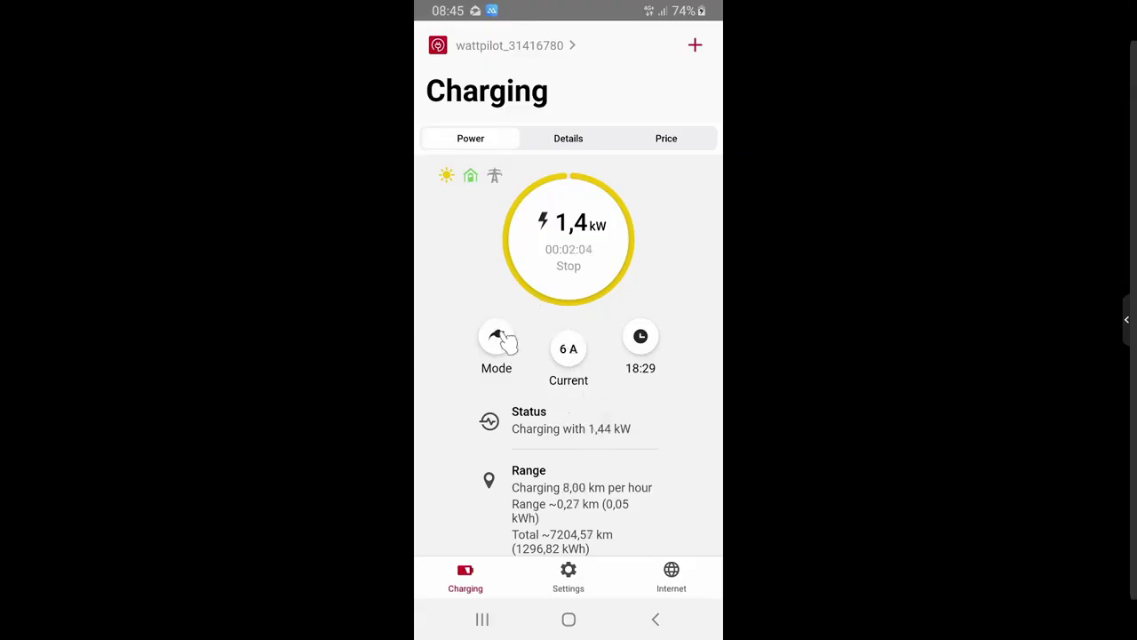
Turn on Eco Mode in the charging mode settings and save it
left_click(511, 343)
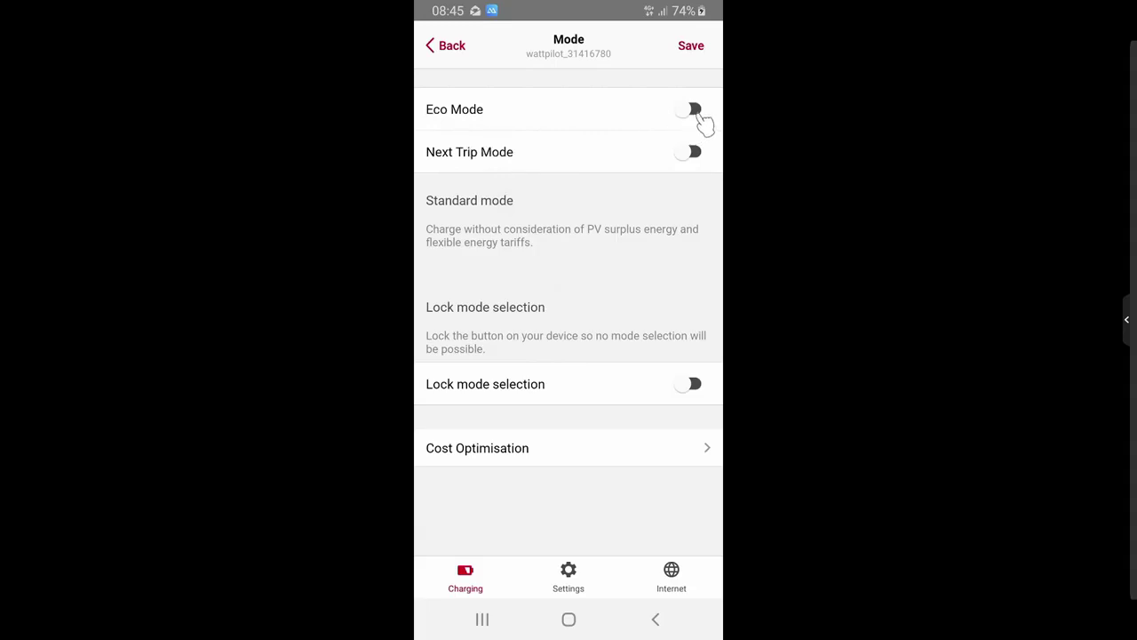
left_click(693, 110)
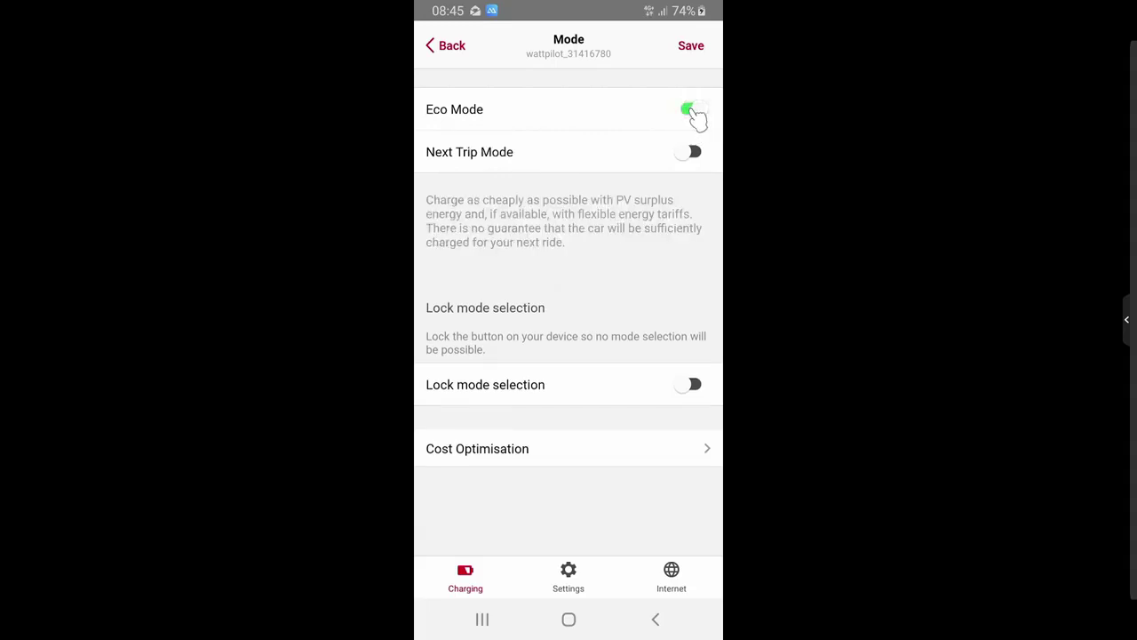
left_click(691, 46)
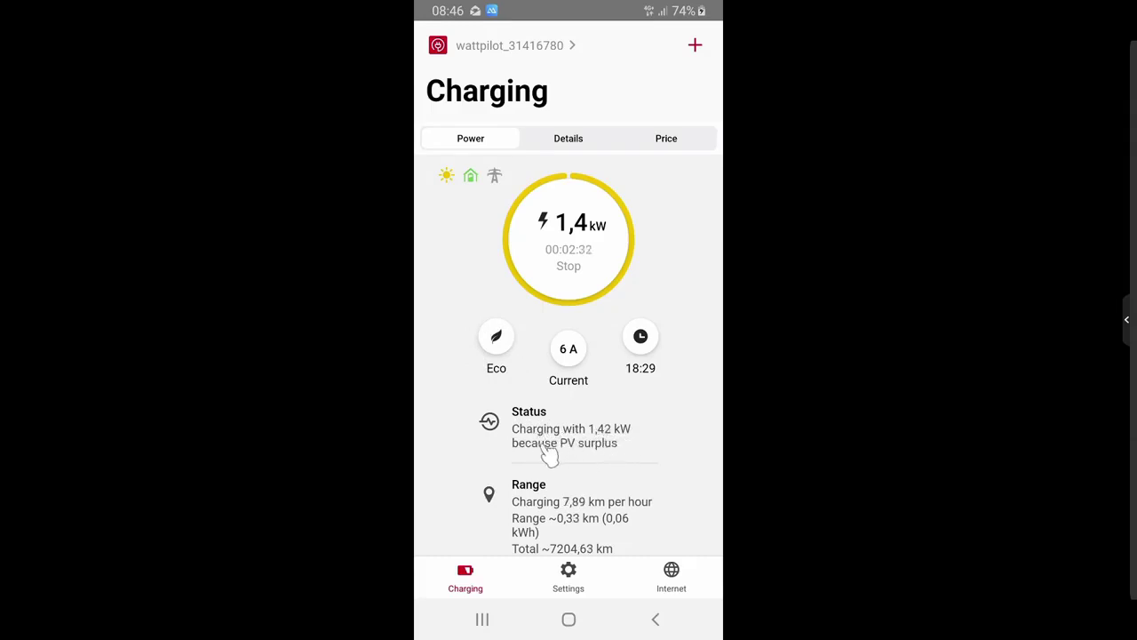
left_click(570, 142)
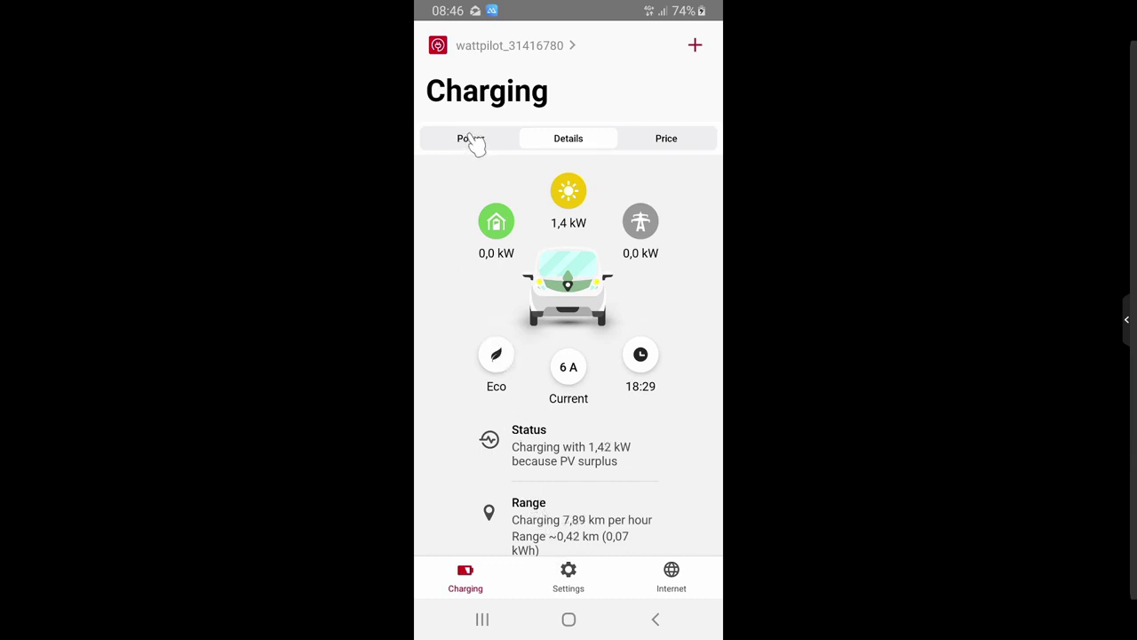
left_click(474, 142)
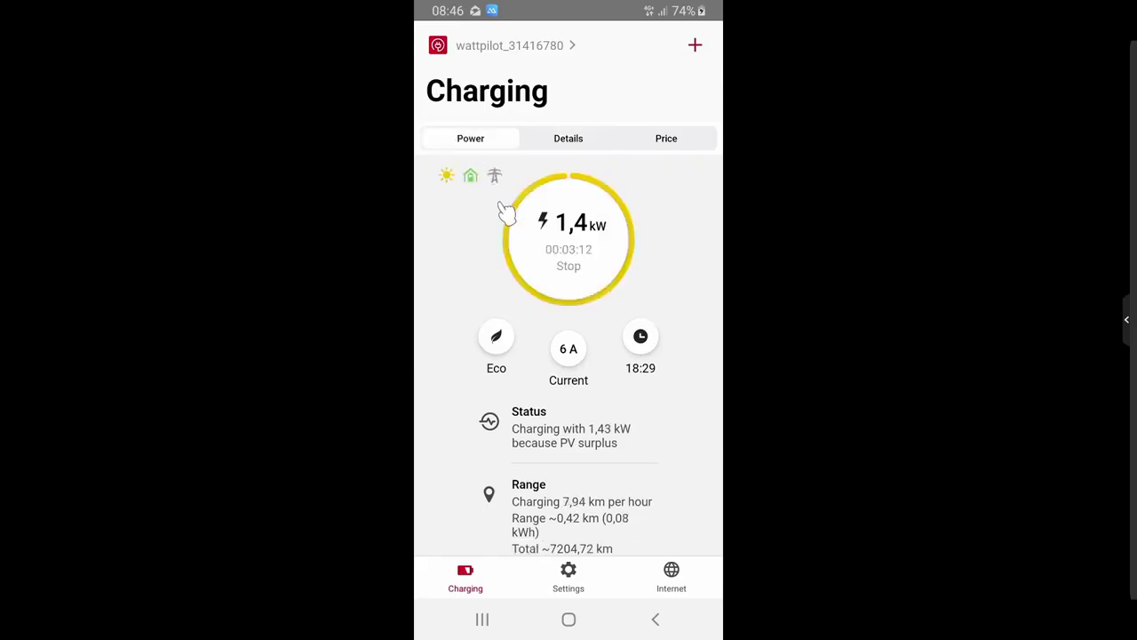
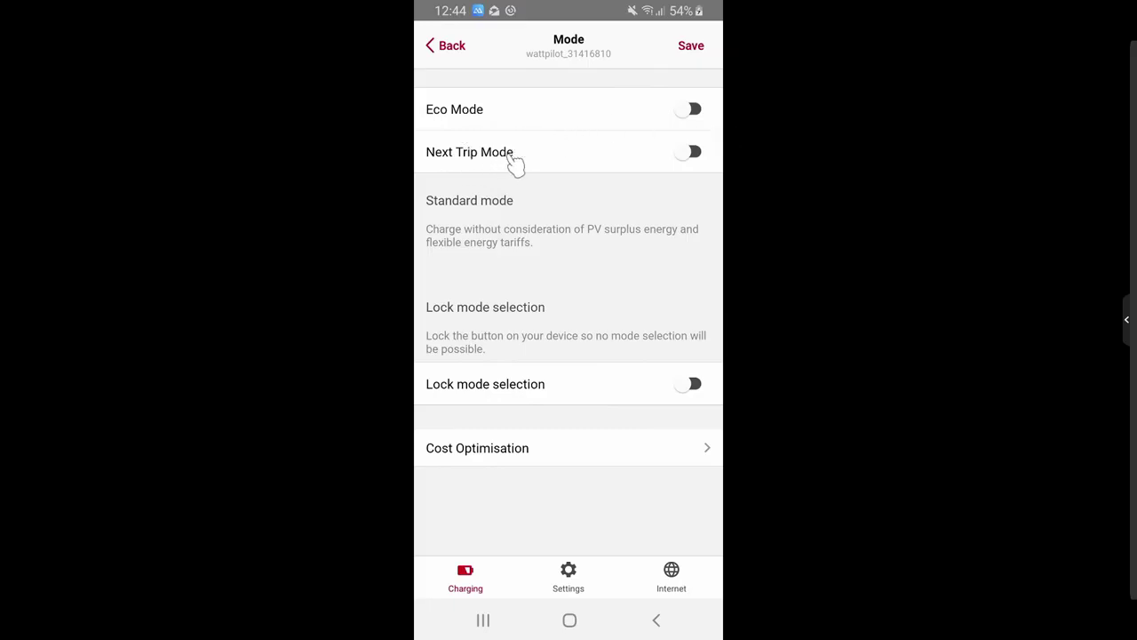
Turn on Next Trip Mode and save the change
left_click(693, 153)
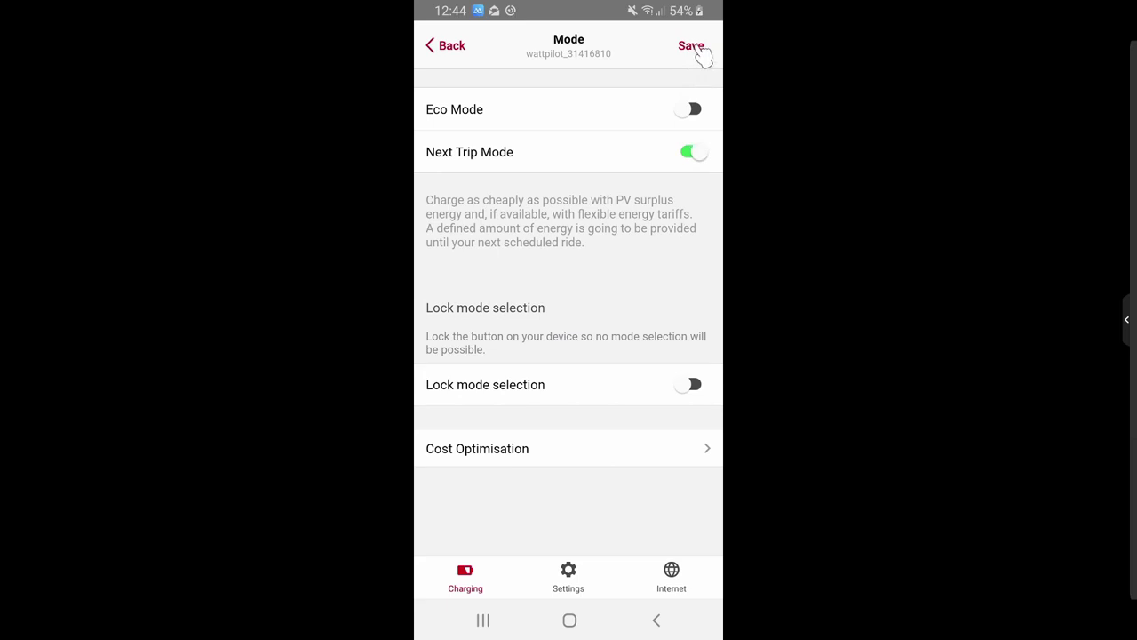
left_click(692, 48)
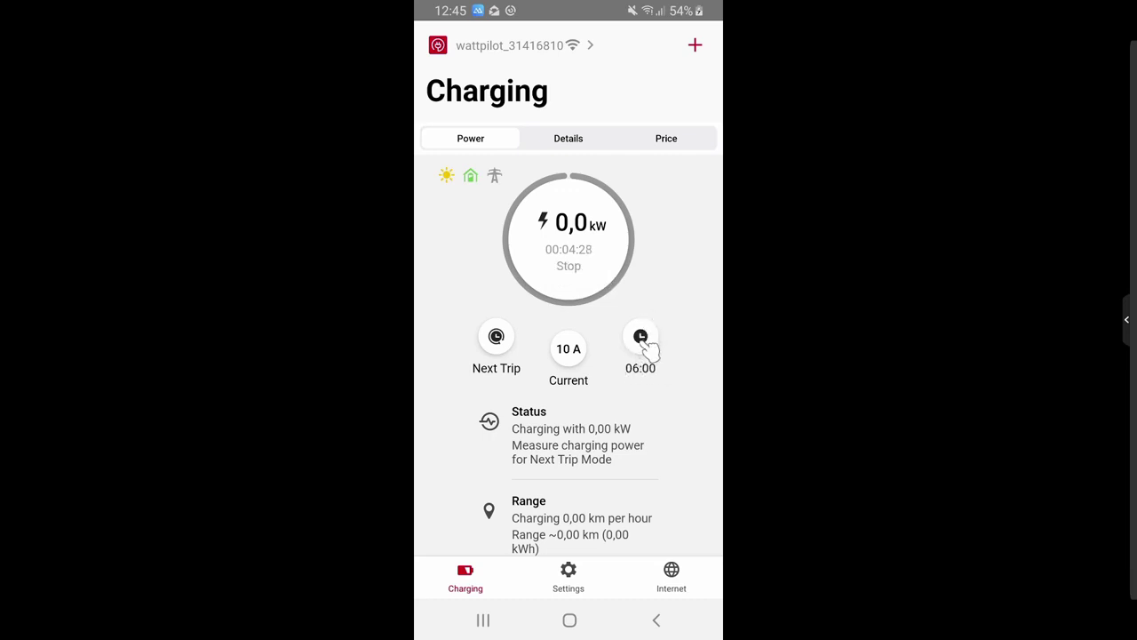
In the Next Trip settings, change the minimum km charge from 100 to 60 km
left_click(643, 342)
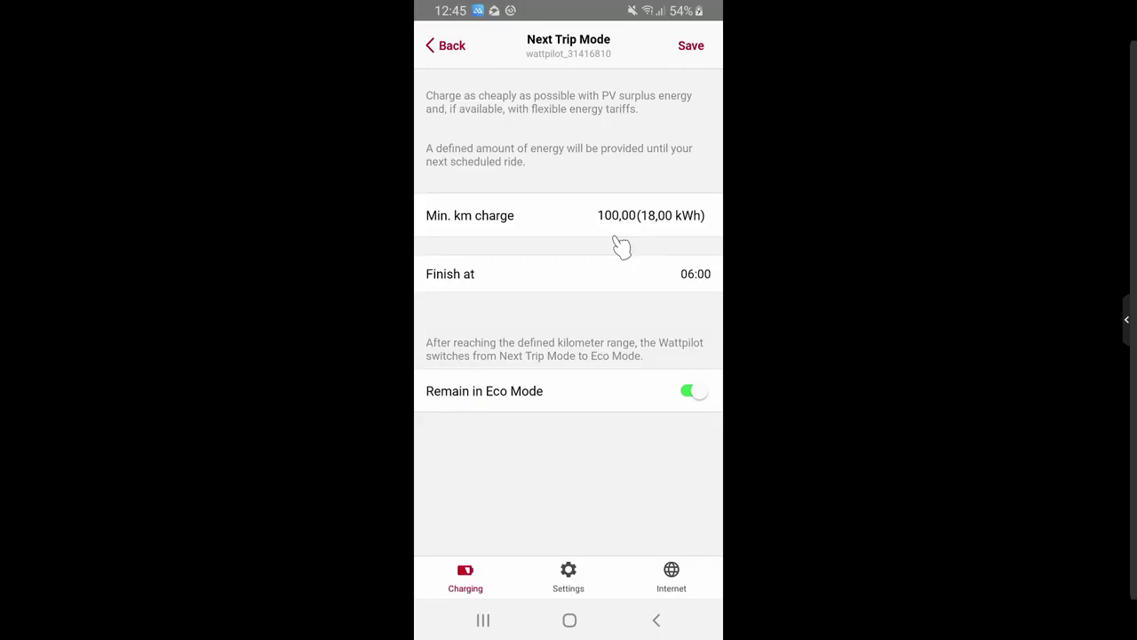
left_click(617, 224)
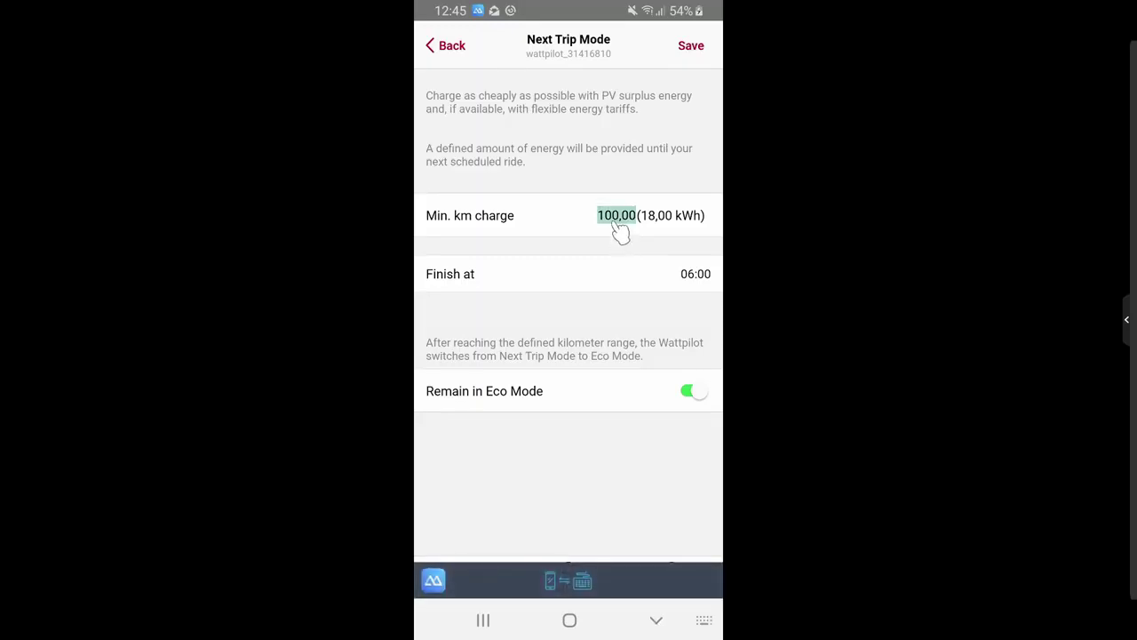
type("60")
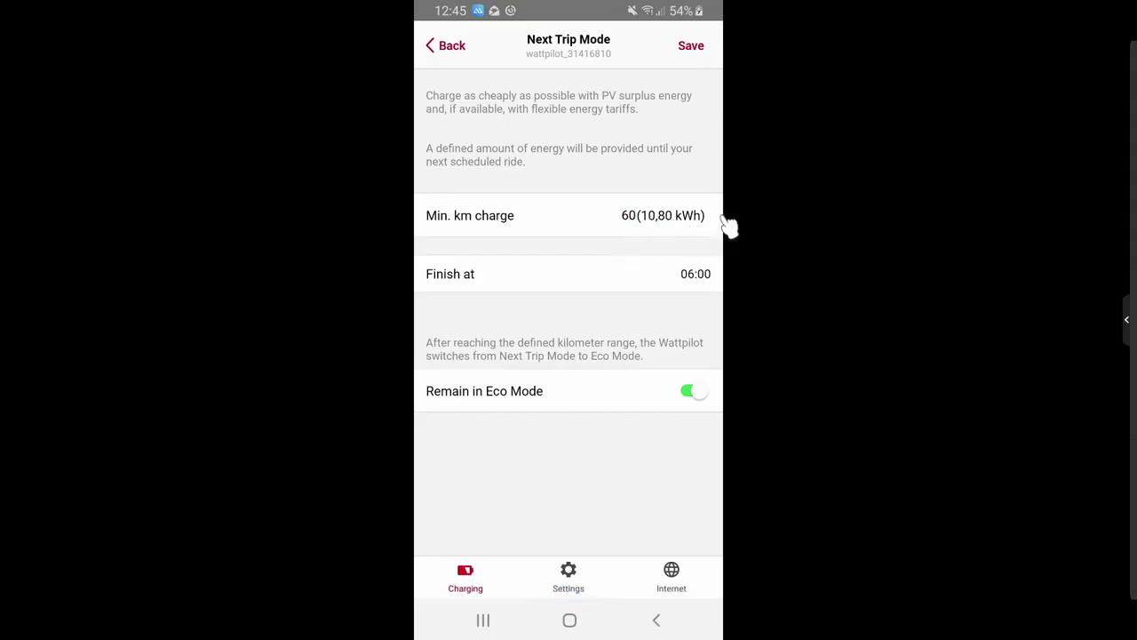
Change the Next Trip finish time from 06:00 to 07:00
left_click(694, 277)
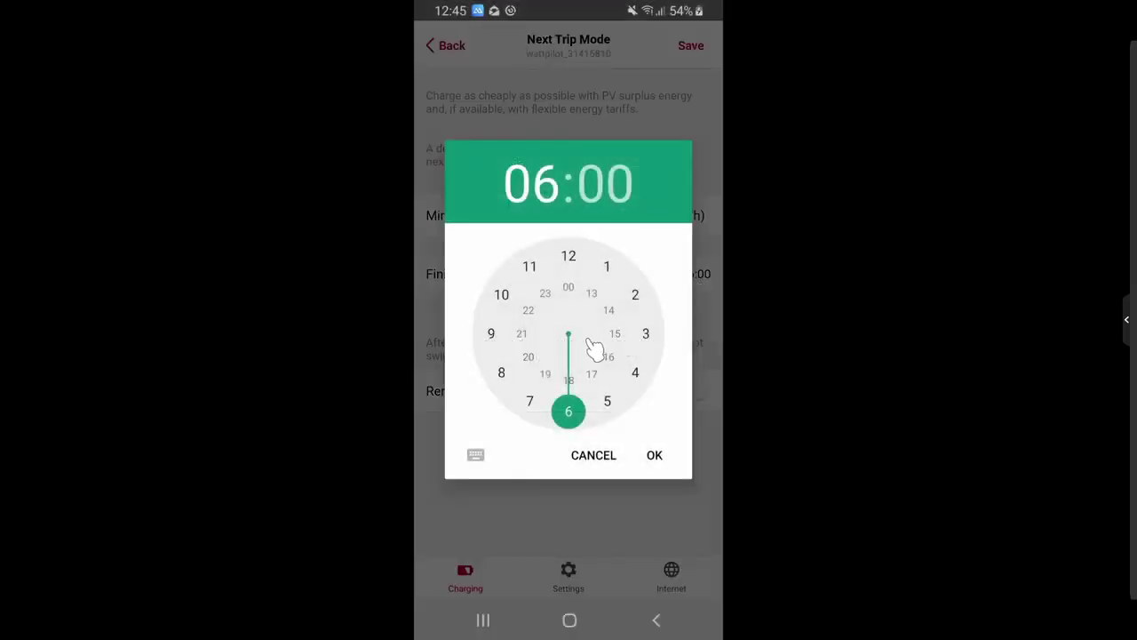
left_click(535, 404)
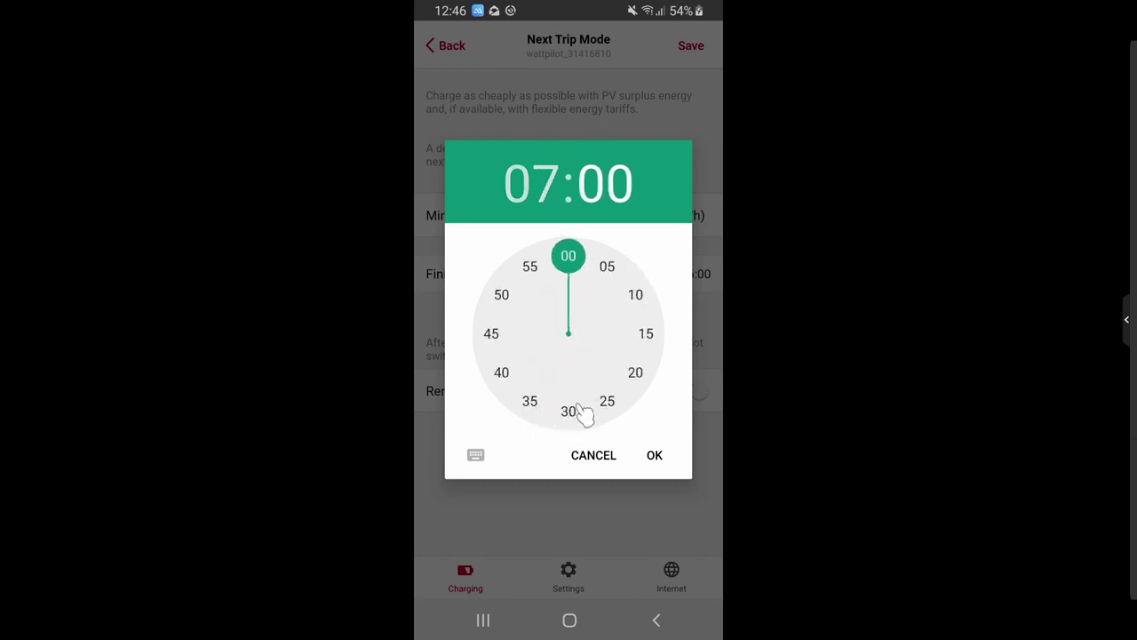
left_click(660, 460)
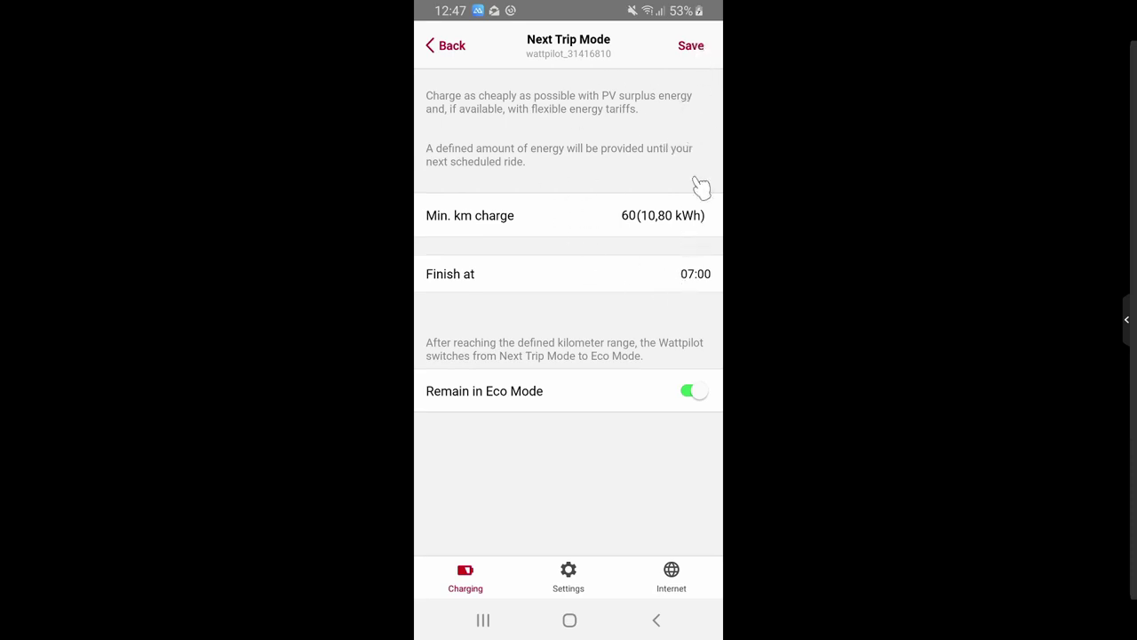
Save the Next Trip settings, check the Details tab, then return to the Power view
left_click(692, 46)
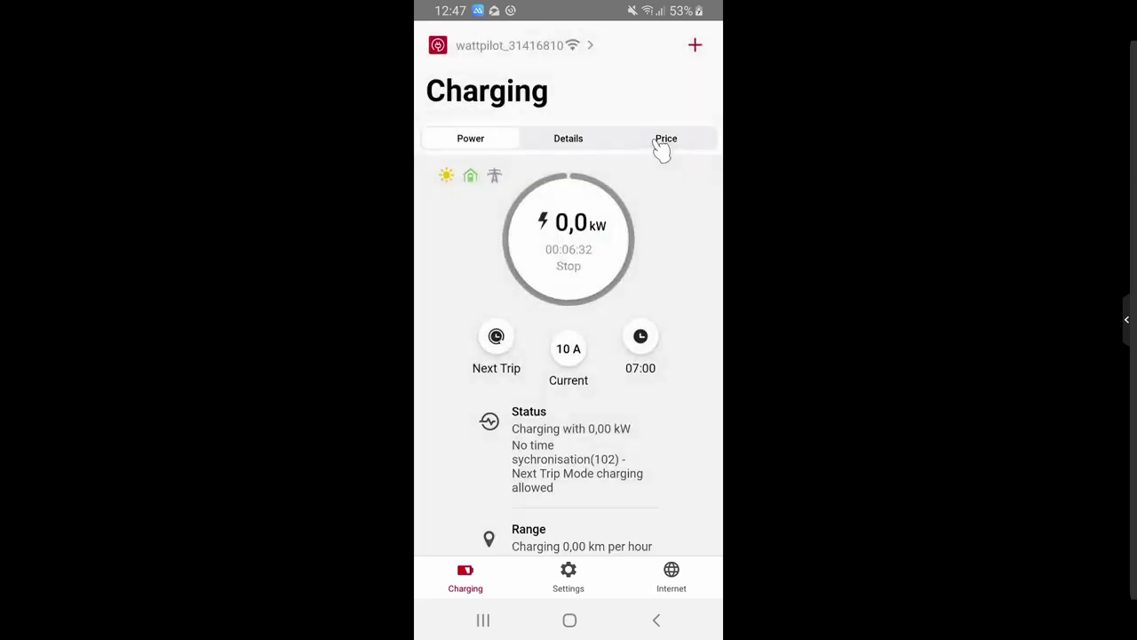
left_click(585, 140)
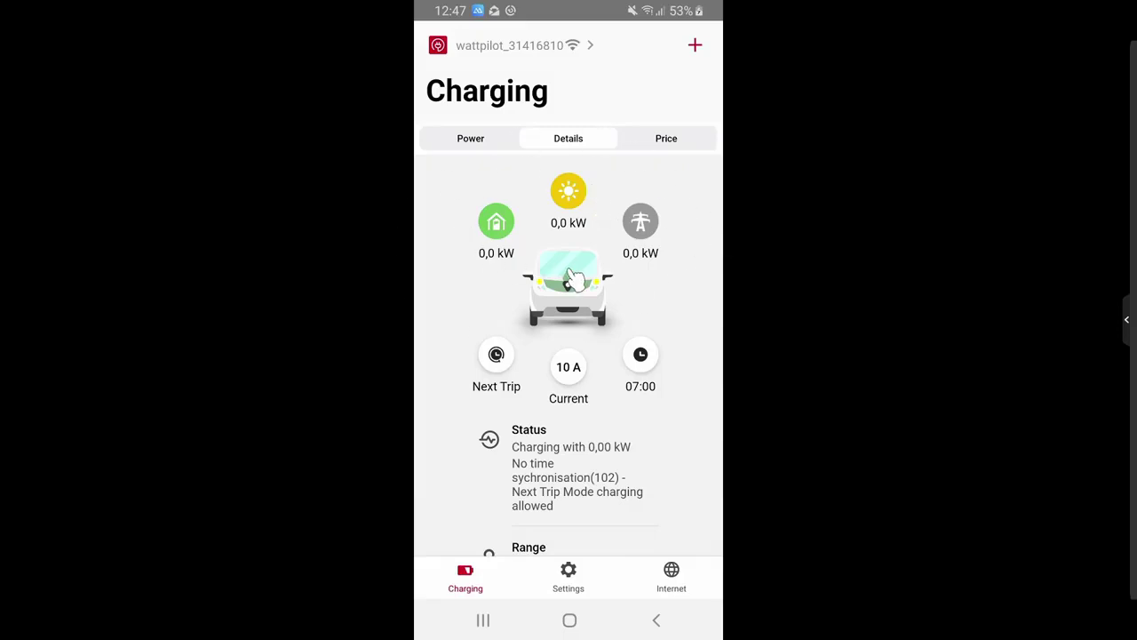
left_click(471, 139)
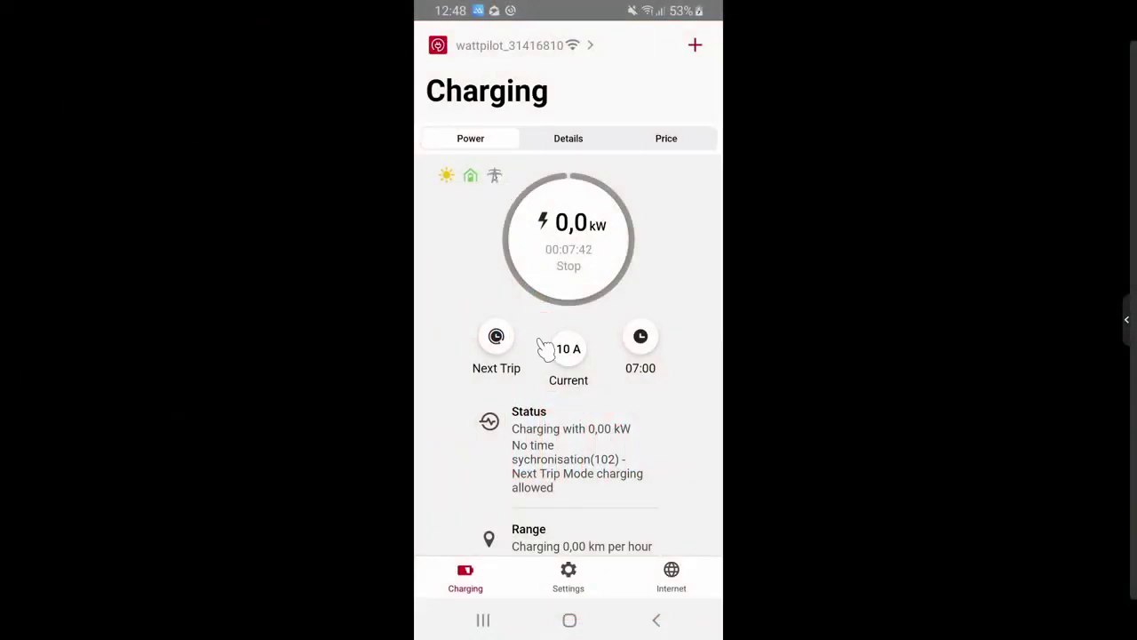
Open the weekday Scheduler settings and bring up the scheduler mode options
left_click(569, 576)
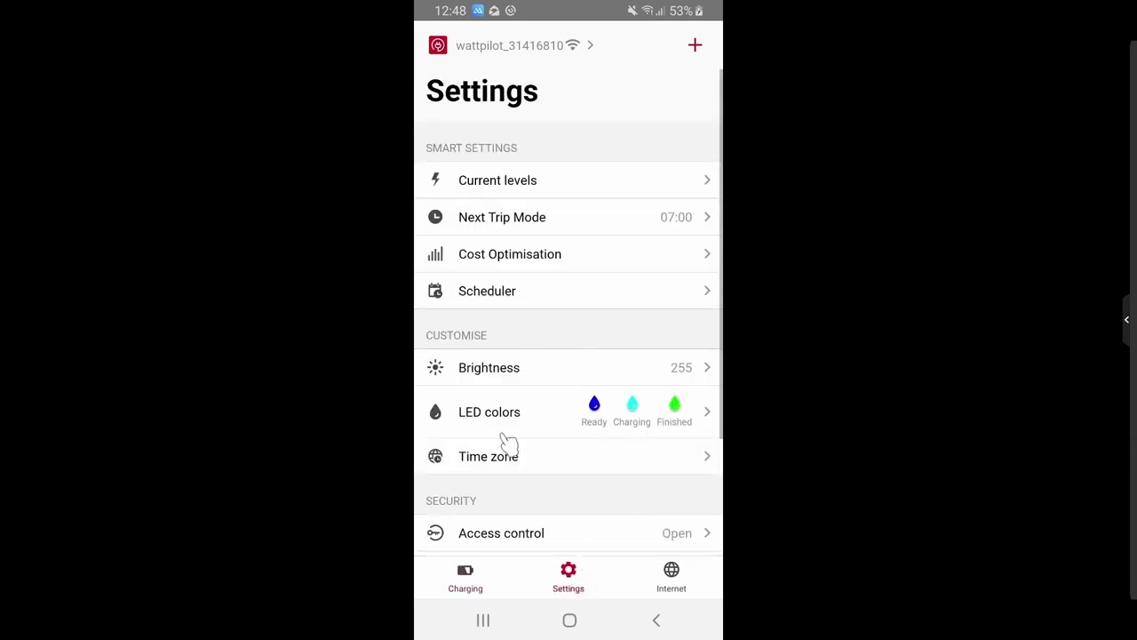
left_click(518, 301)
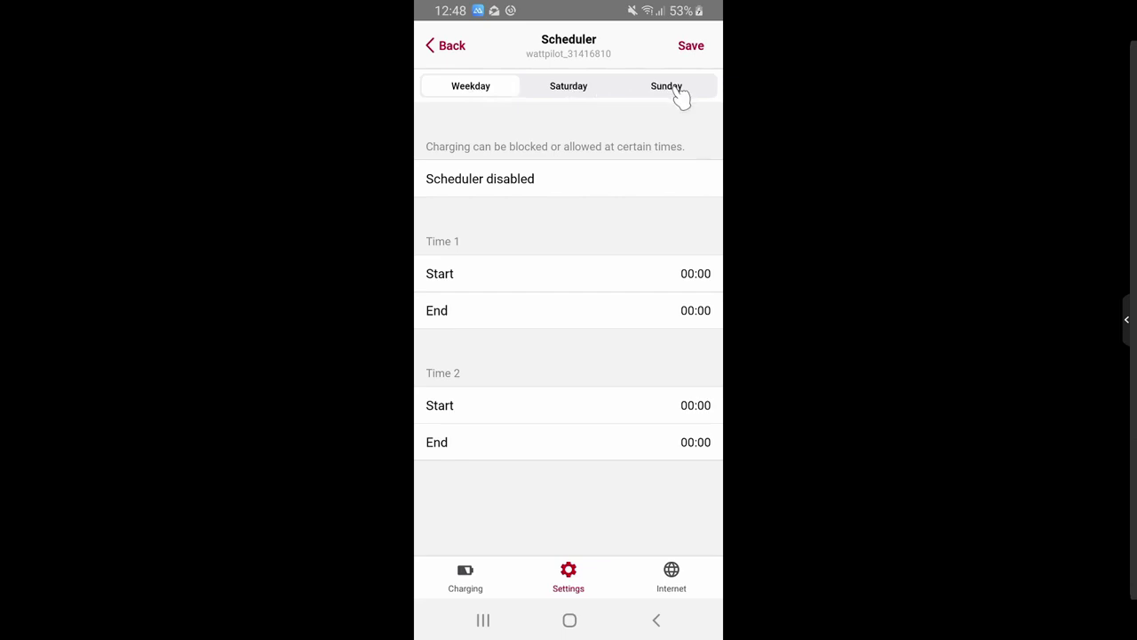
left_click(548, 180)
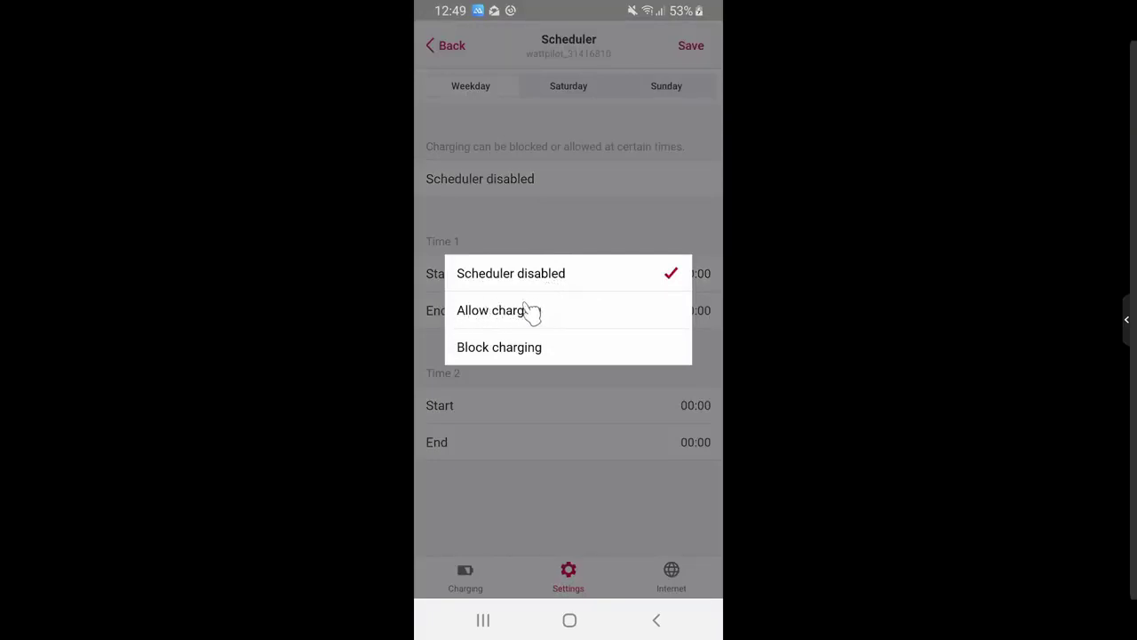
Set the weekday scheduler mode to Allow charging instead of block charging
left_click(554, 355)
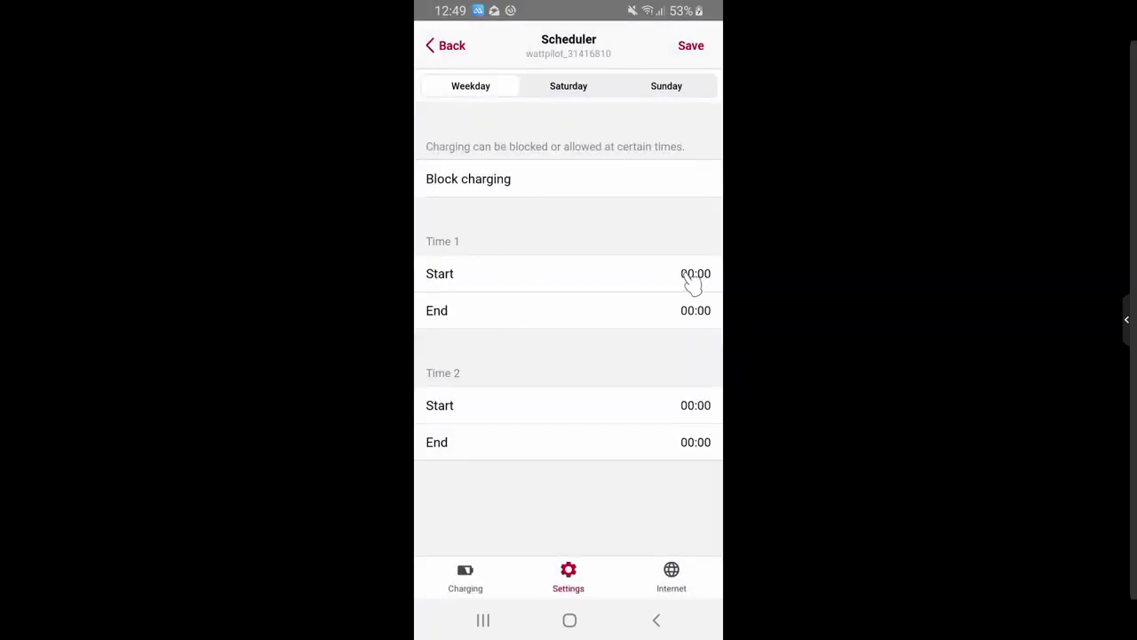
left_click(501, 179)
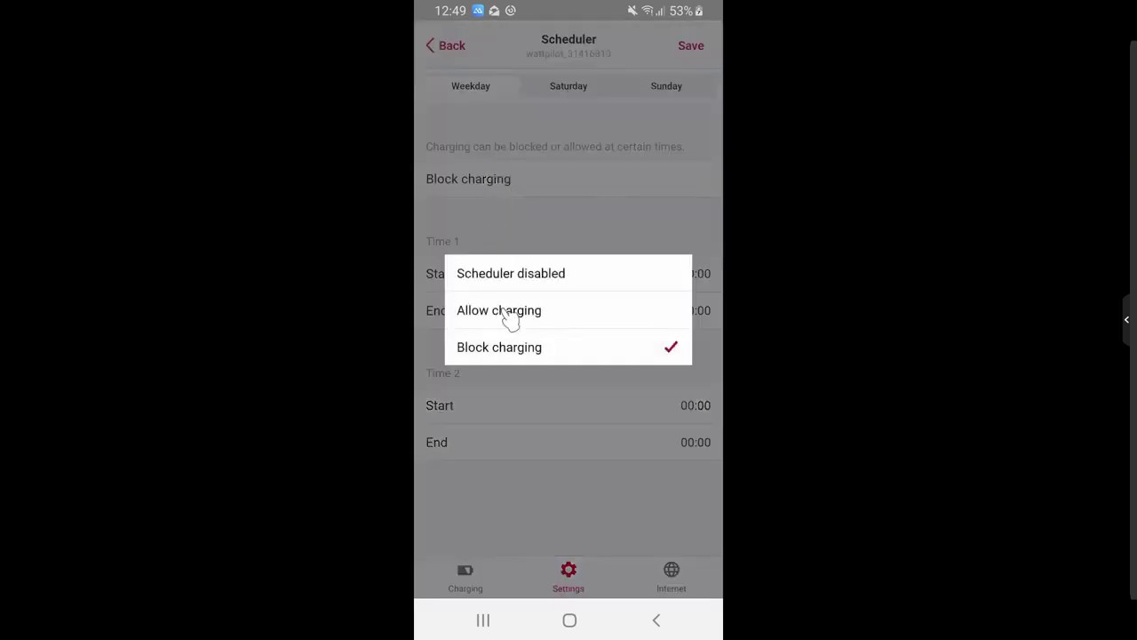
left_click(509, 316)
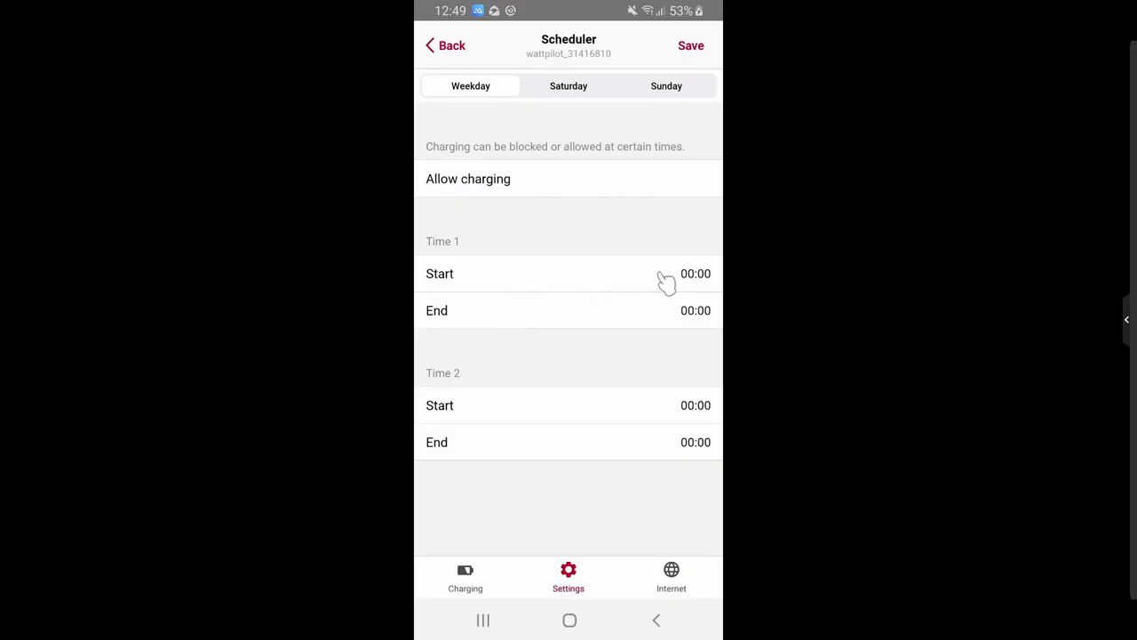
Set weekday Time 1 to start at 23:00 and end at 06:00
left_click(695, 283)
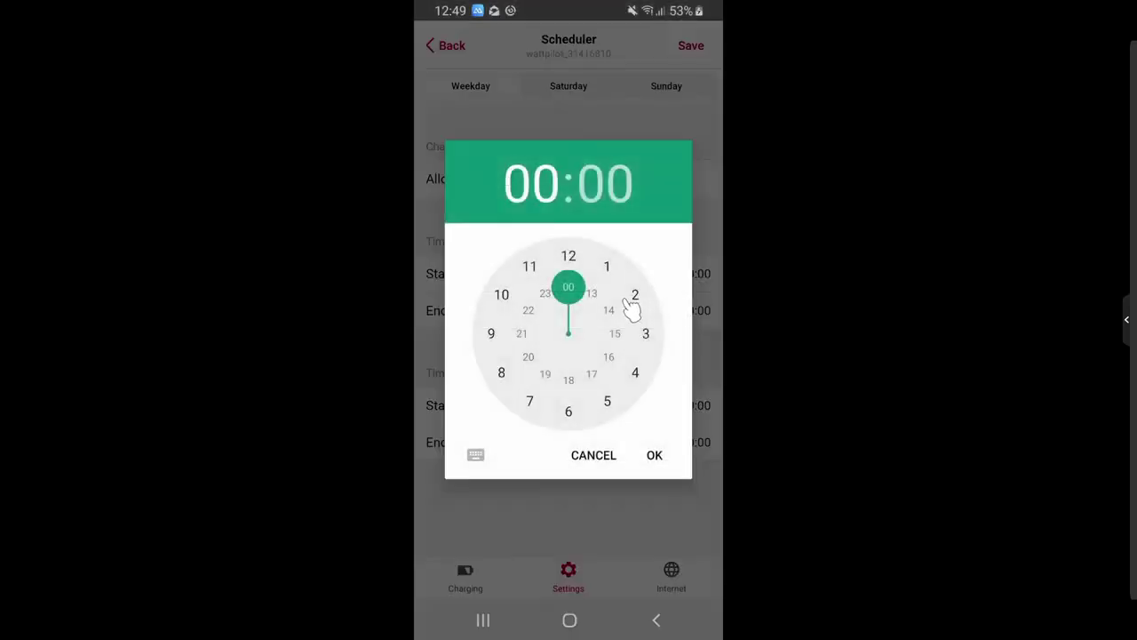
left_click(547, 294)
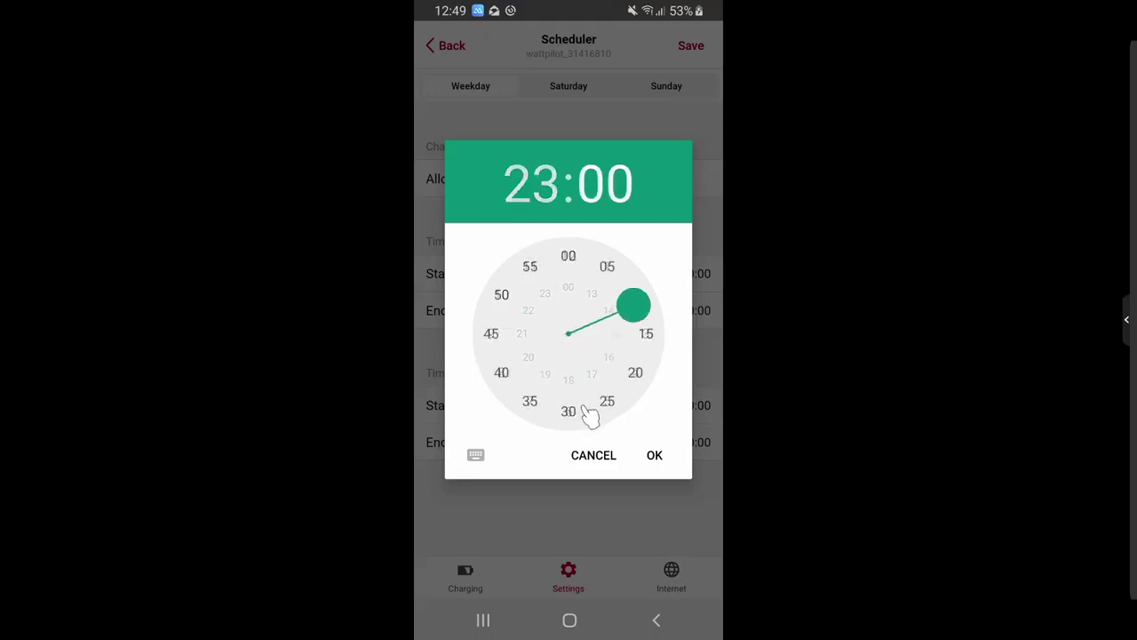
left_click(664, 458)
left_click(697, 320)
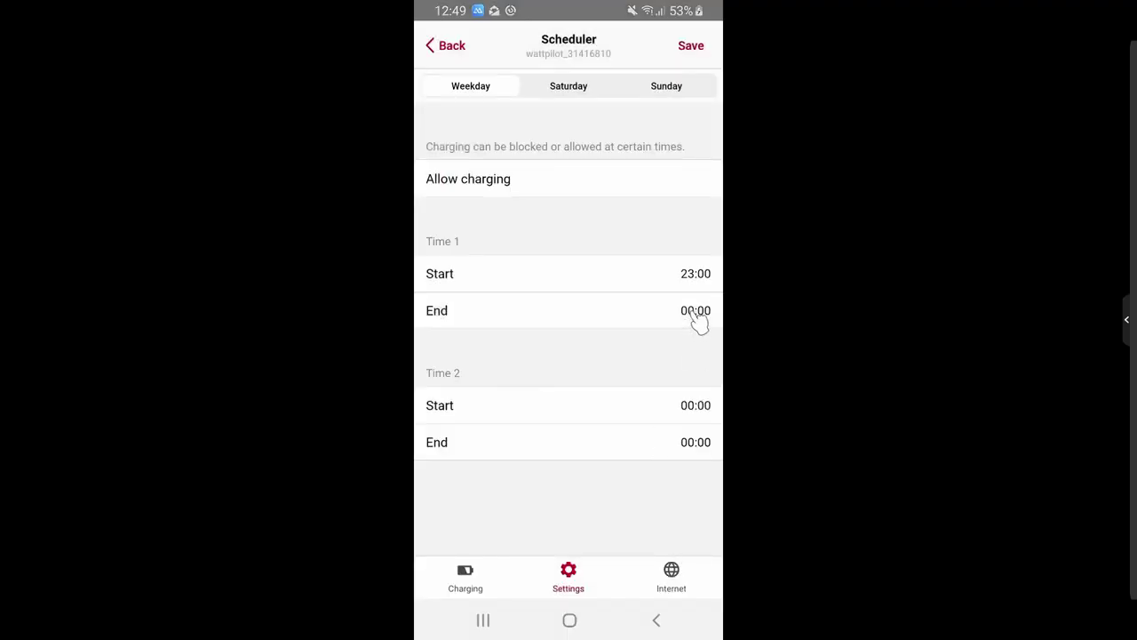
left_click(587, 410)
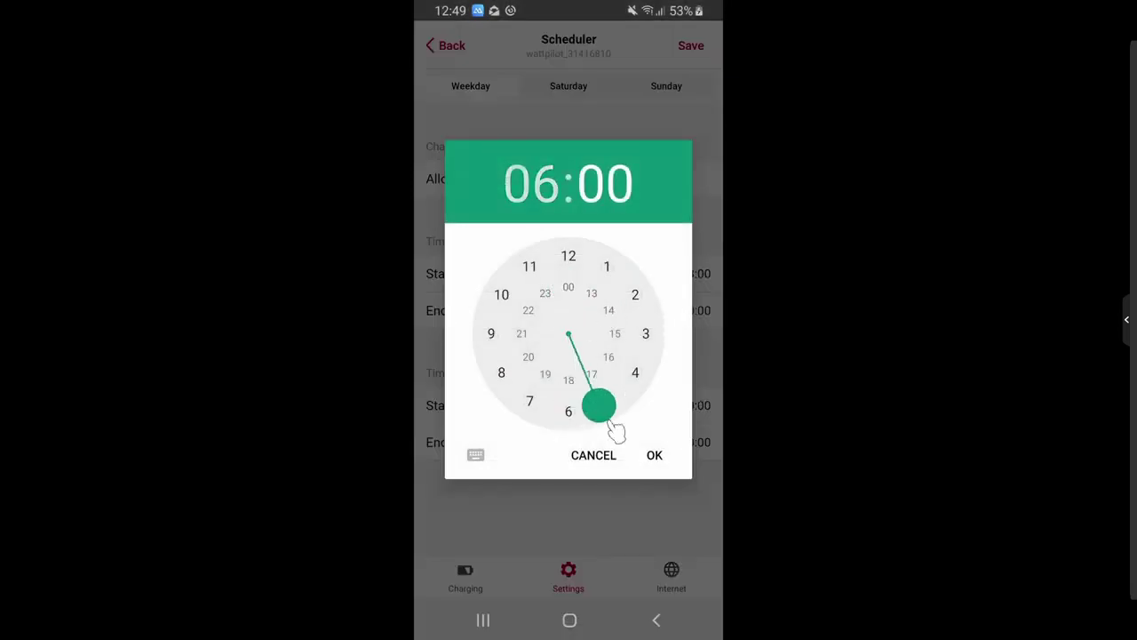
left_click(657, 458)
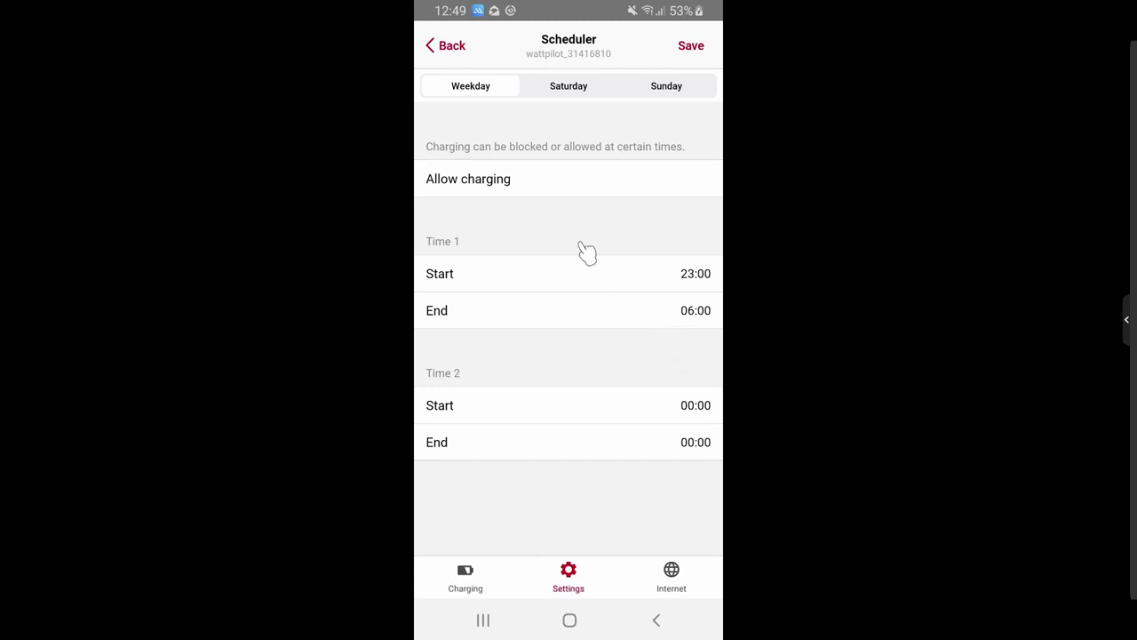
Confirm Saturday and Sunday stay disabled, return to Weekday, and save the scheduler
left_click(582, 89)
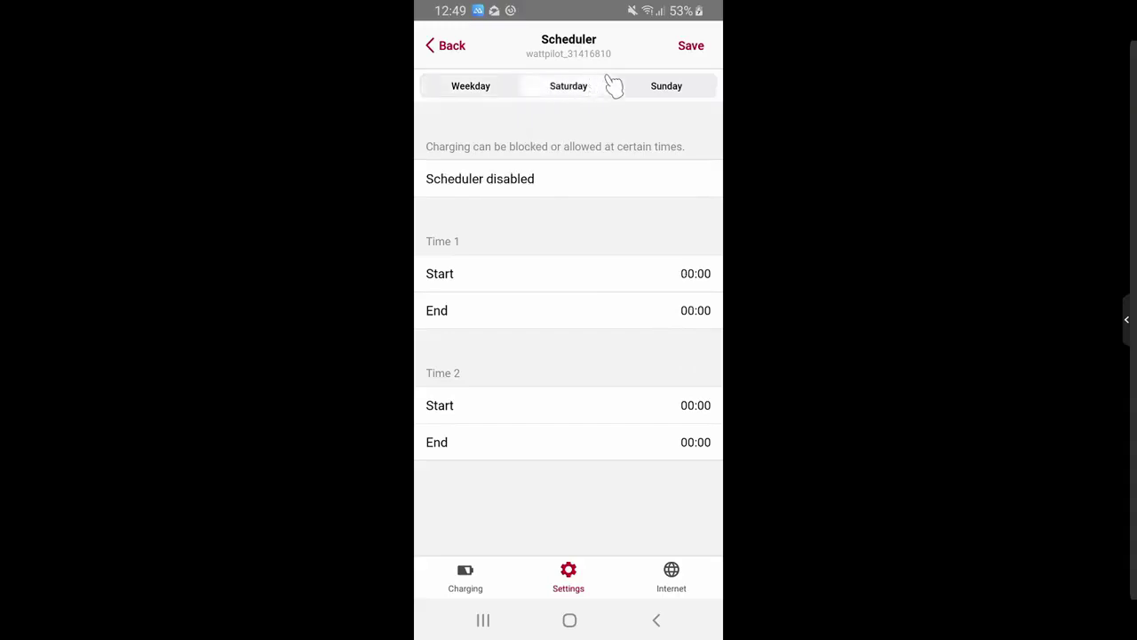
left_click(666, 89)
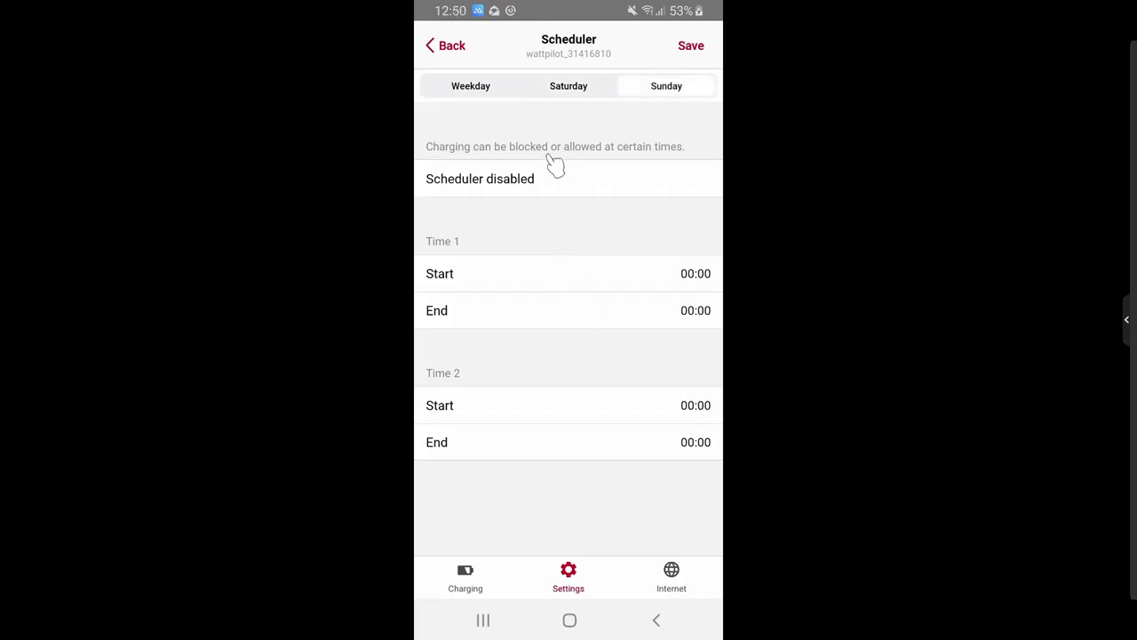
left_click(569, 89)
left_click(628, 89)
left_click(495, 89)
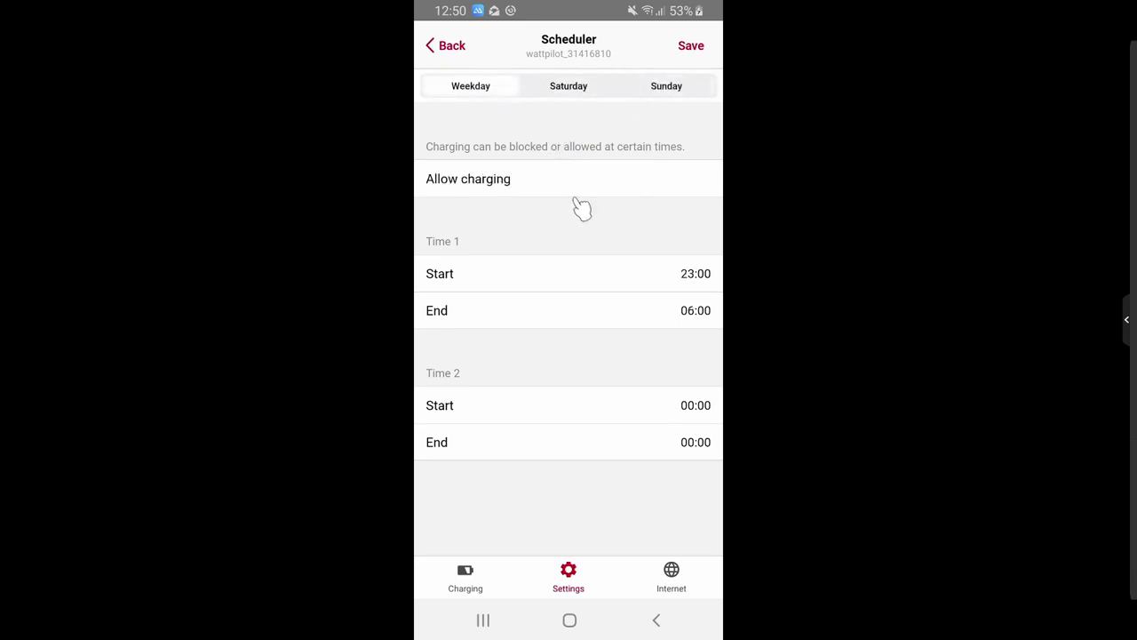
left_click(693, 48)
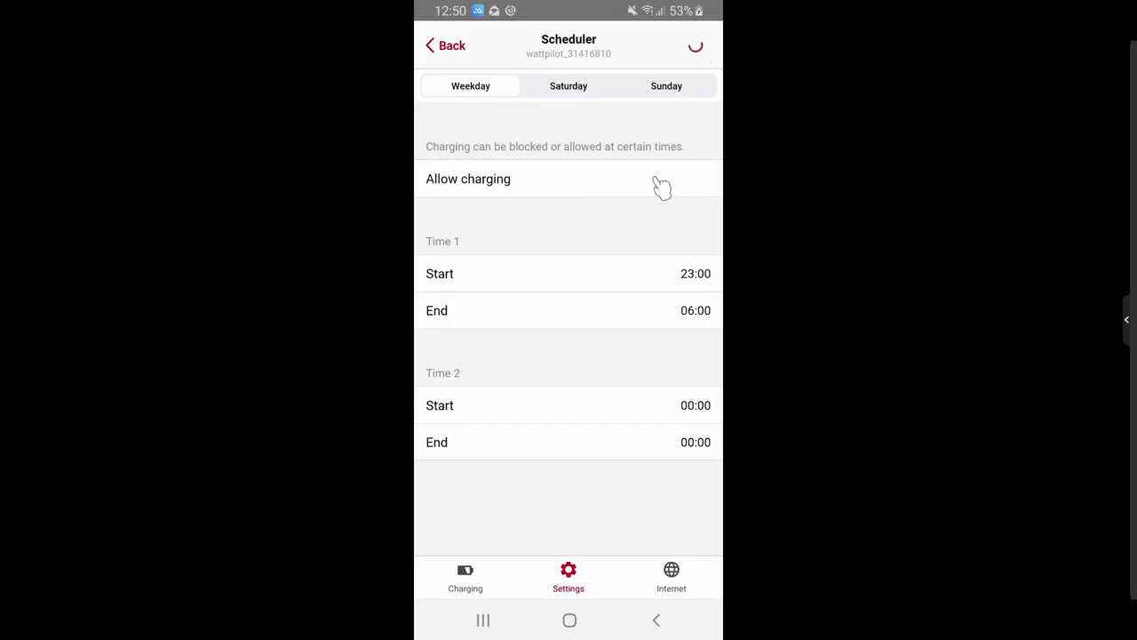
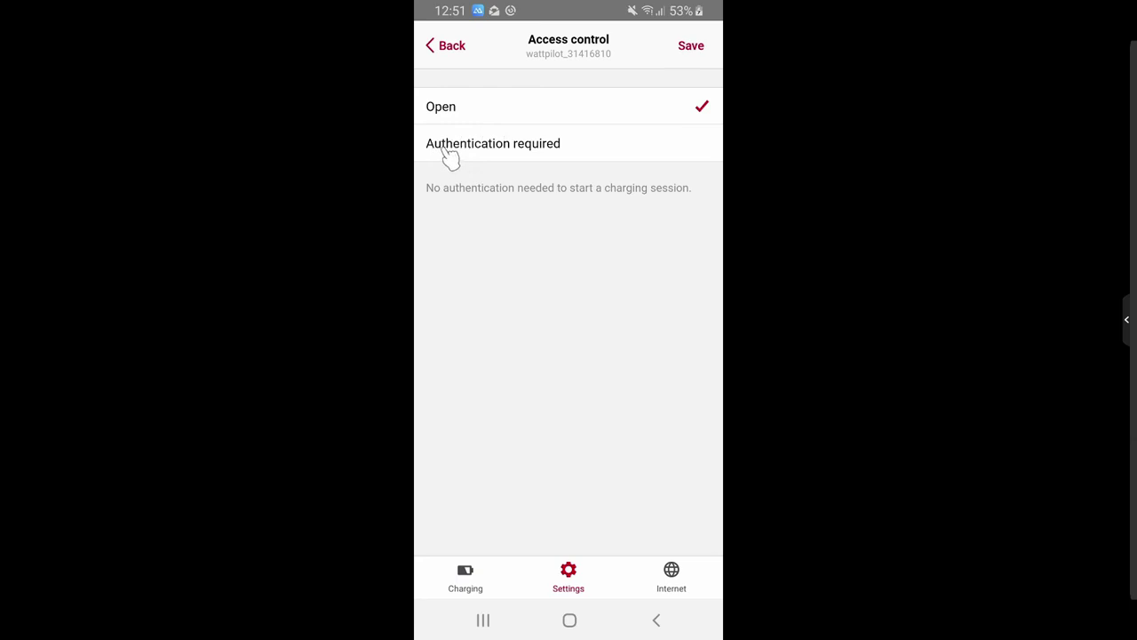
Read the Authentication required option, then go back without saving so access control stays Open
left_click(521, 148)
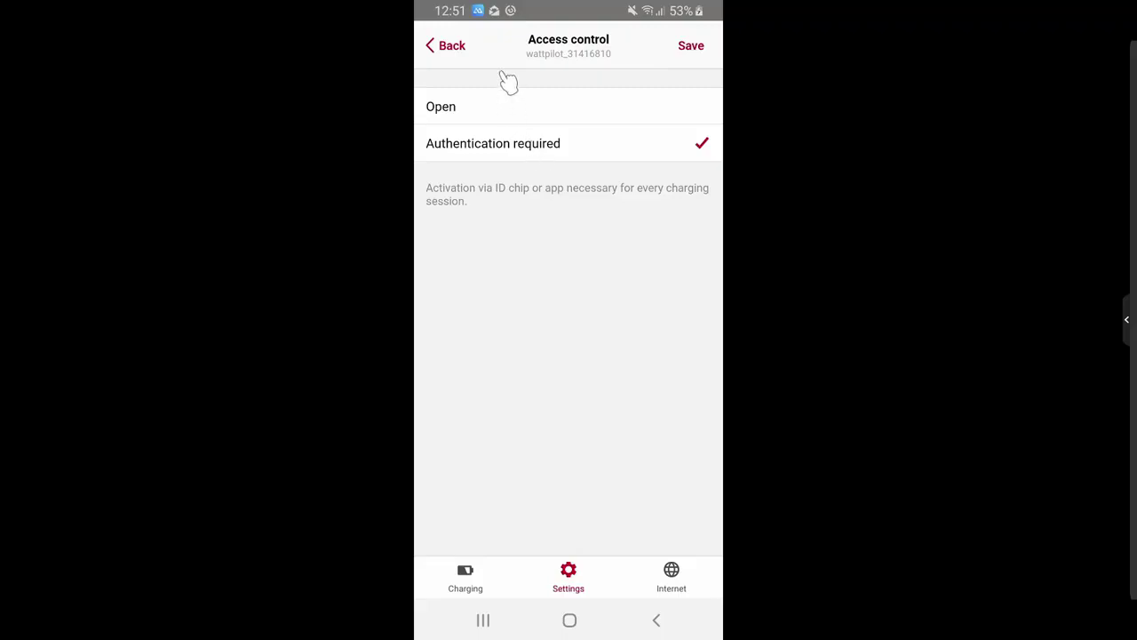
left_click(430, 48)
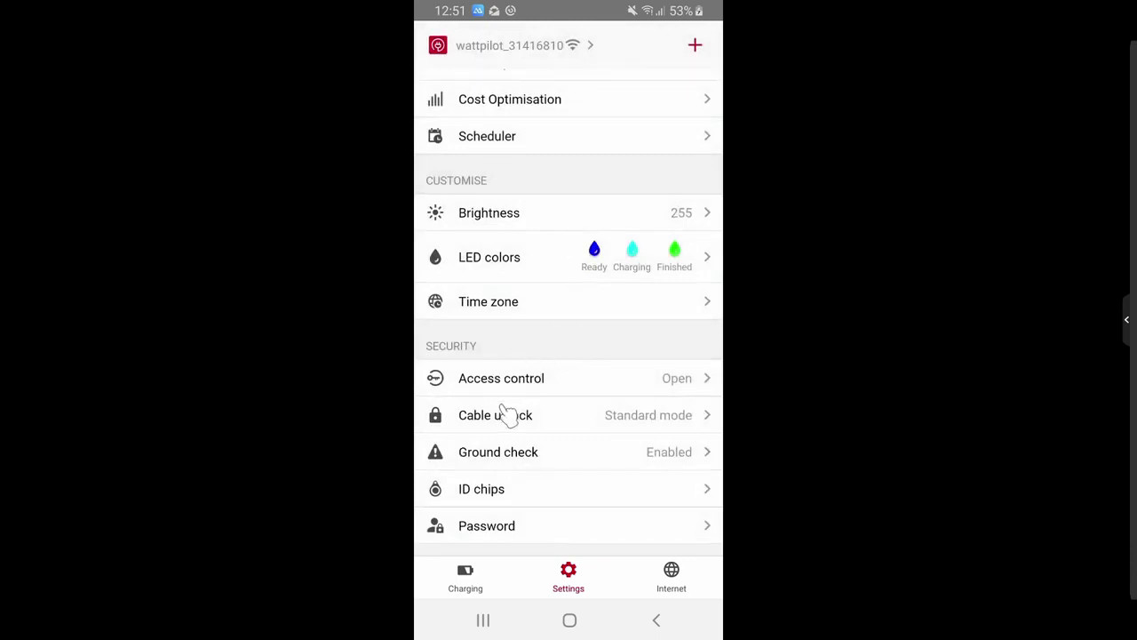
Switch the cable unlock mode from Standard to Auto-unlock, then to Always locked
left_click(664, 425)
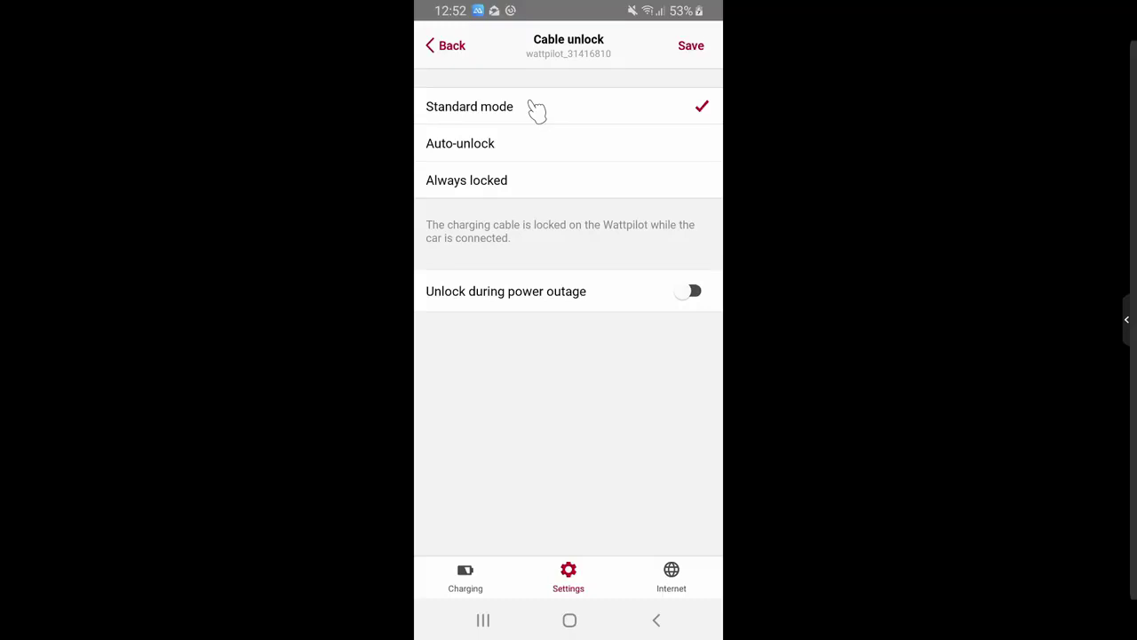
left_click(517, 148)
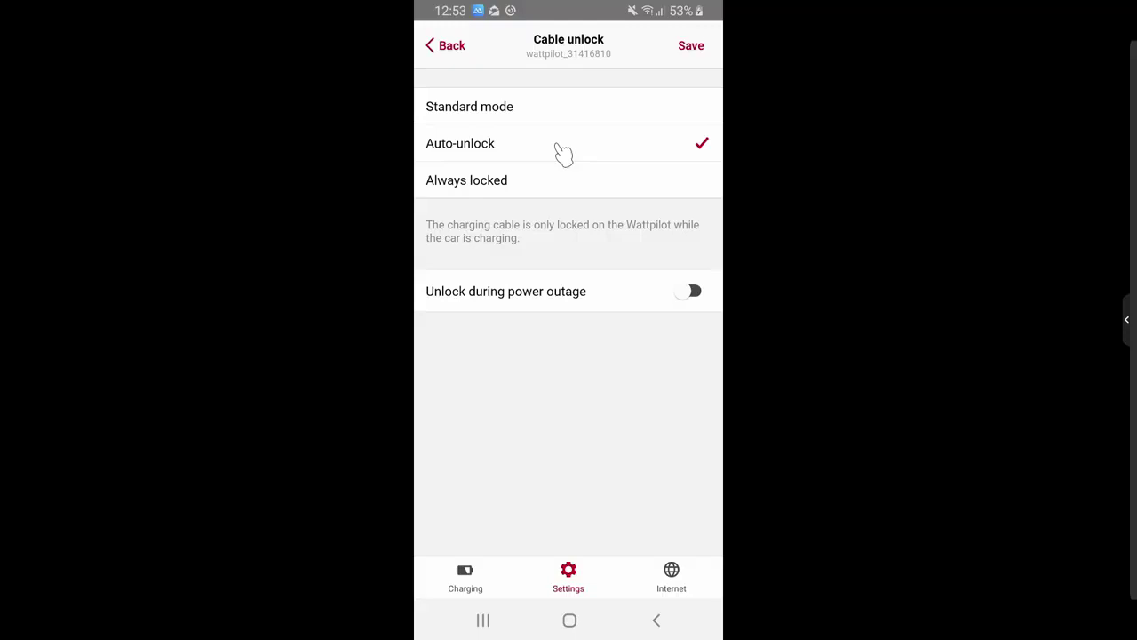
left_click(539, 186)
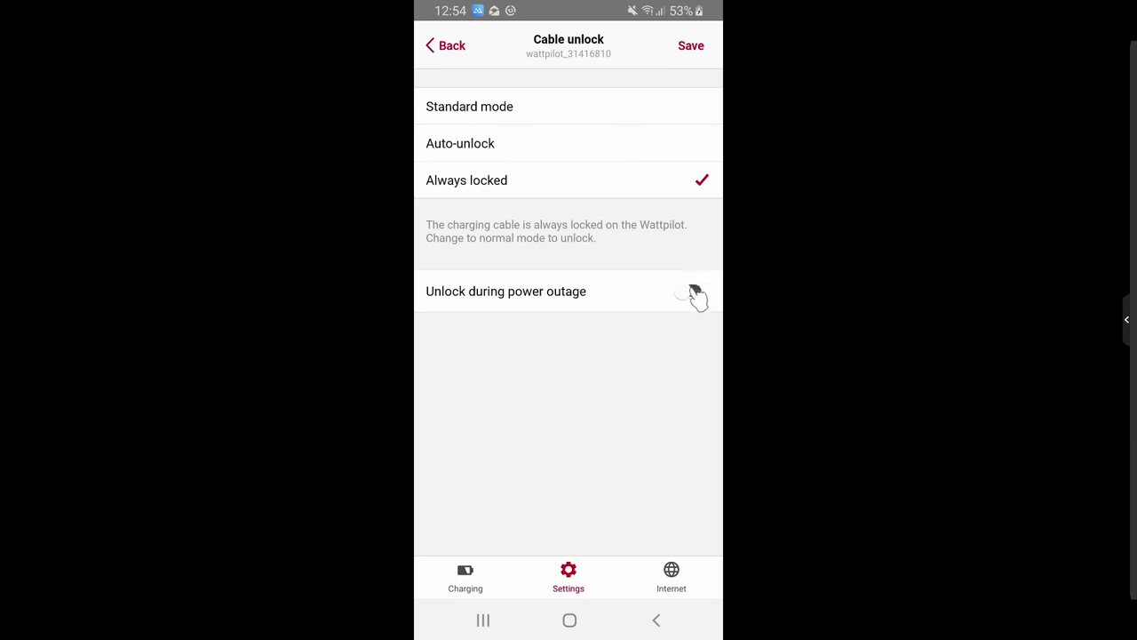
Turn on Unlock during power outage, then leave unsaved so cable unlock stays Standard mode
left_click(694, 293)
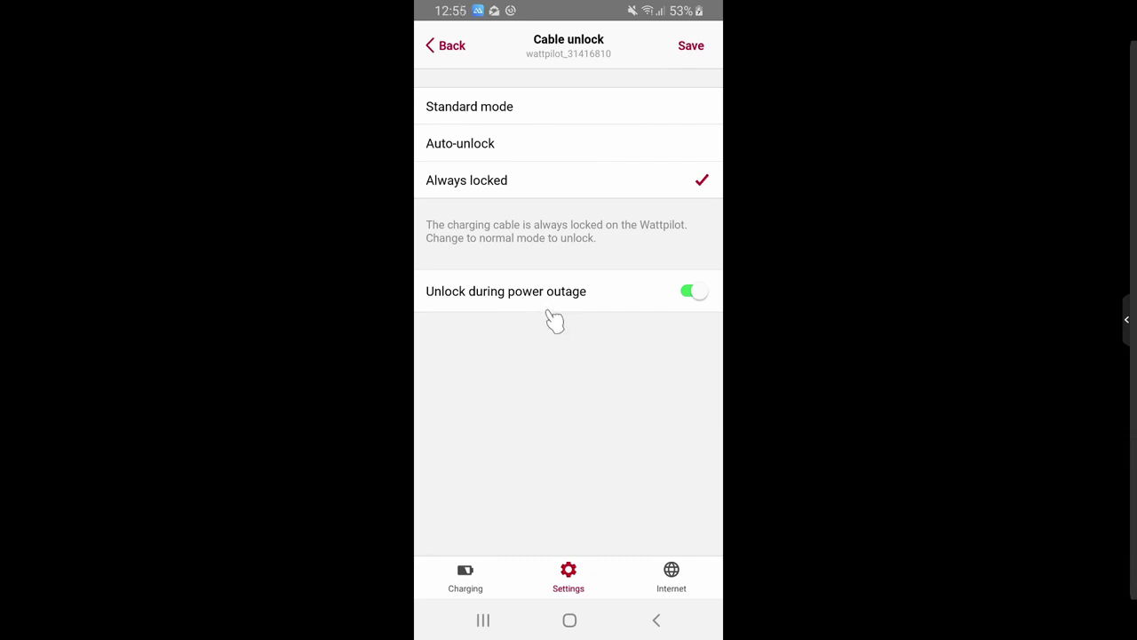
left_click(451, 47)
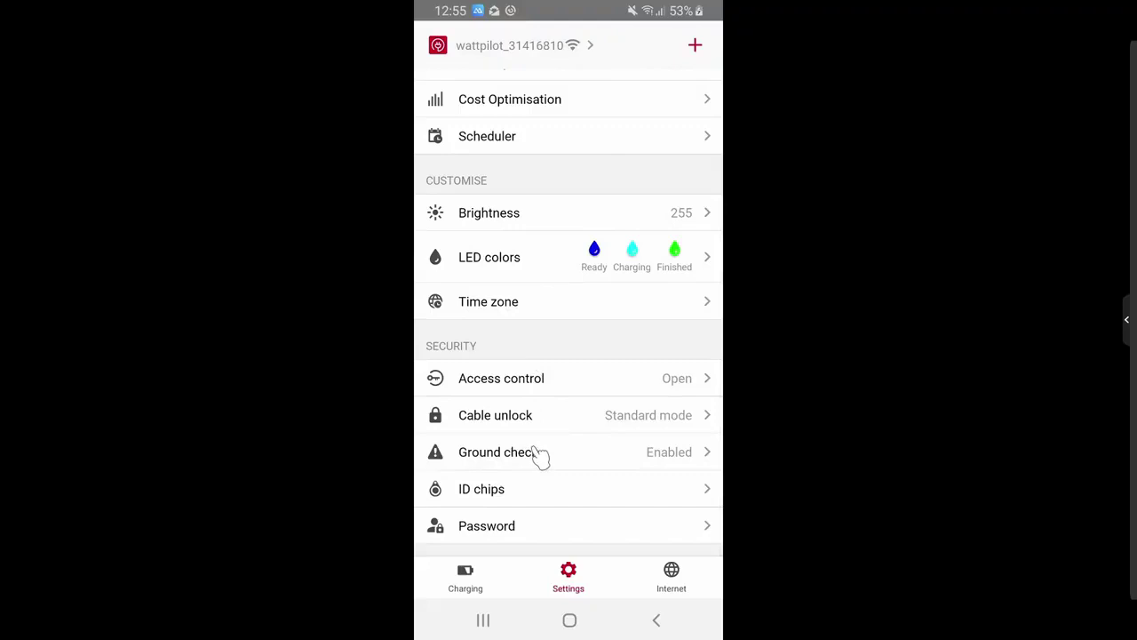
Confirm Ground check is Enabled, then bring up the ID chips list for User 1 to User 10
left_click(662, 466)
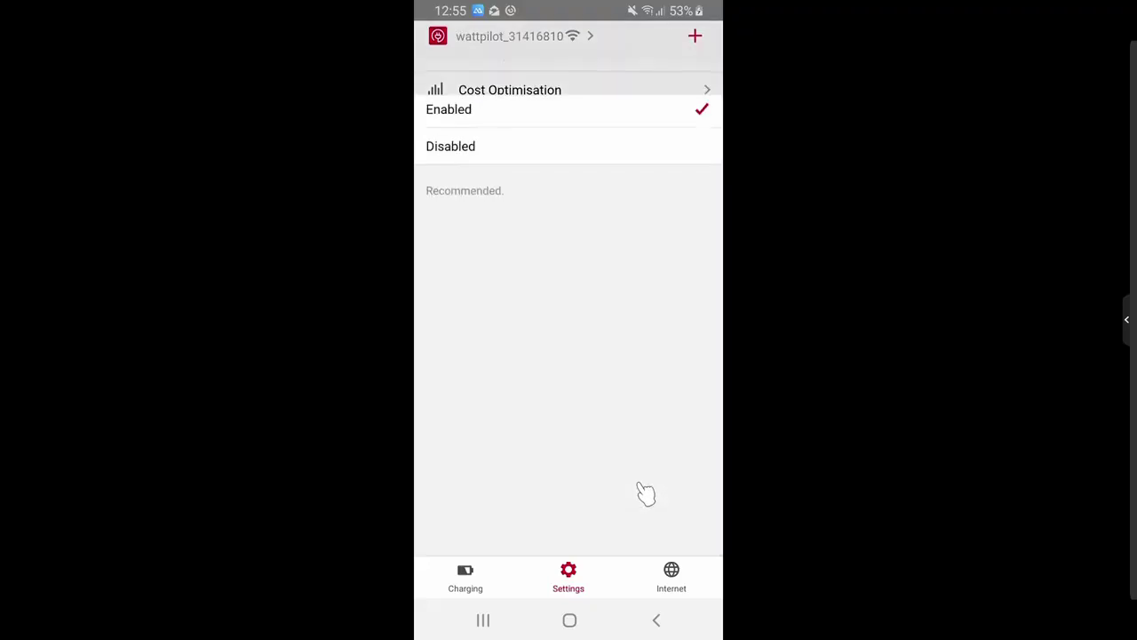
left_click(444, 49)
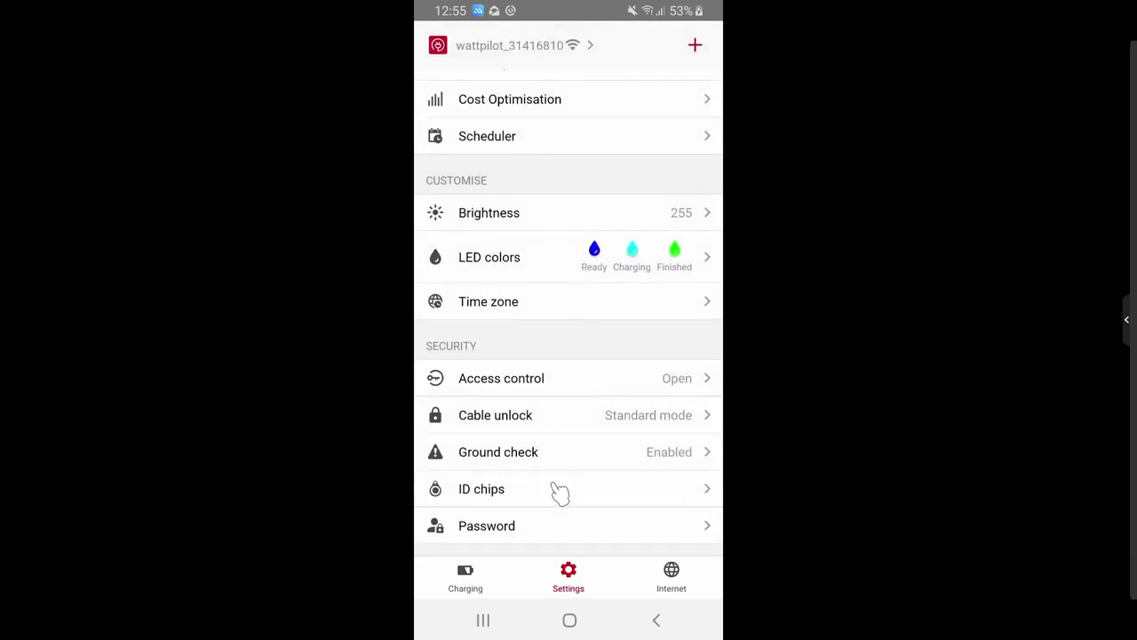
left_click(553, 491)
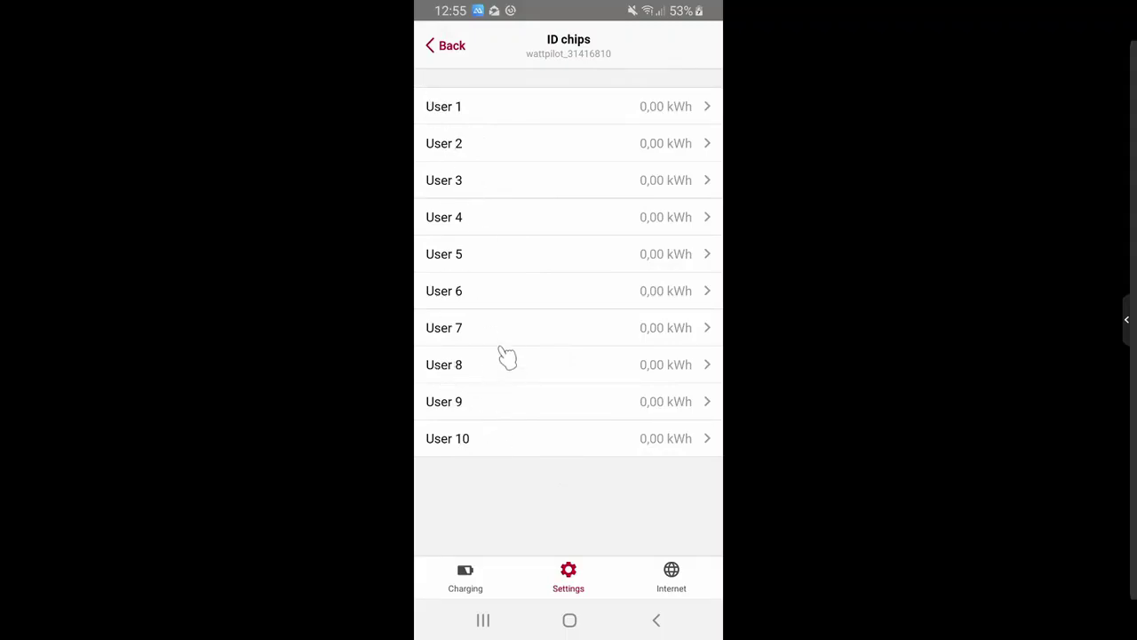
Rename ID chip User 1 to 'Customer 1', save it, and go back to Settings
left_click(480, 112)
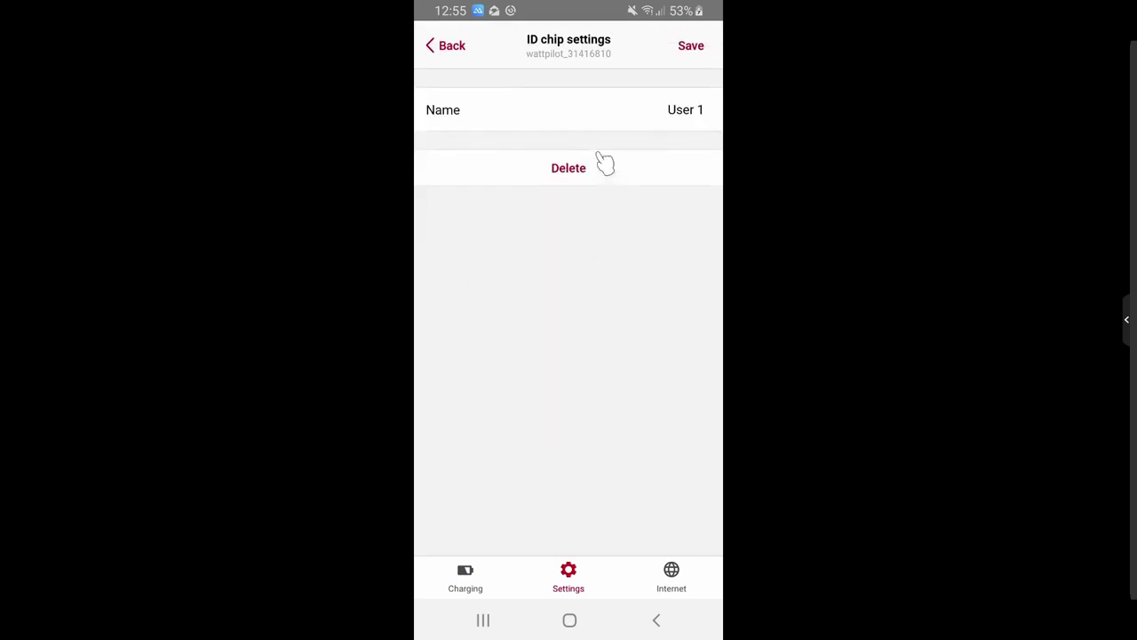
left_click(700, 111)
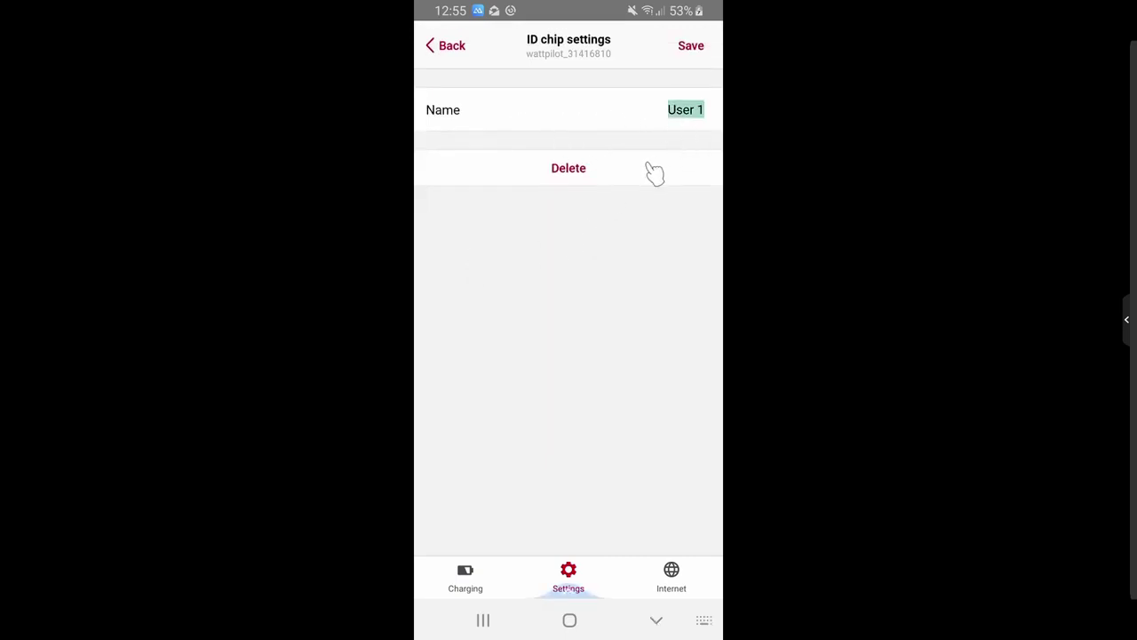
type("Customer 1")
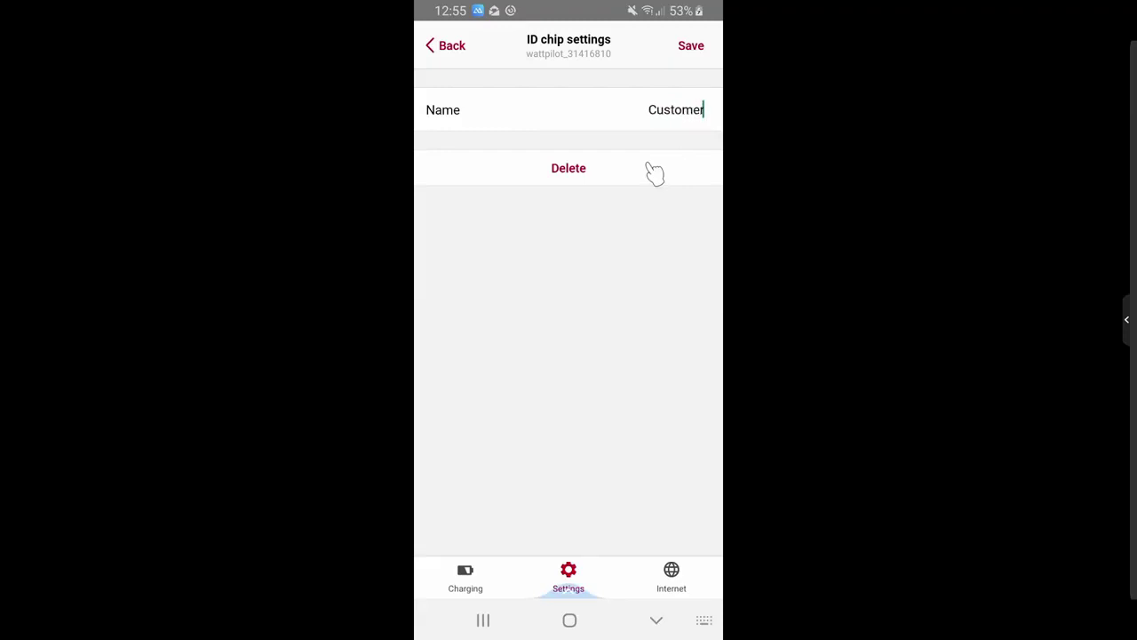
left_click(692, 49)
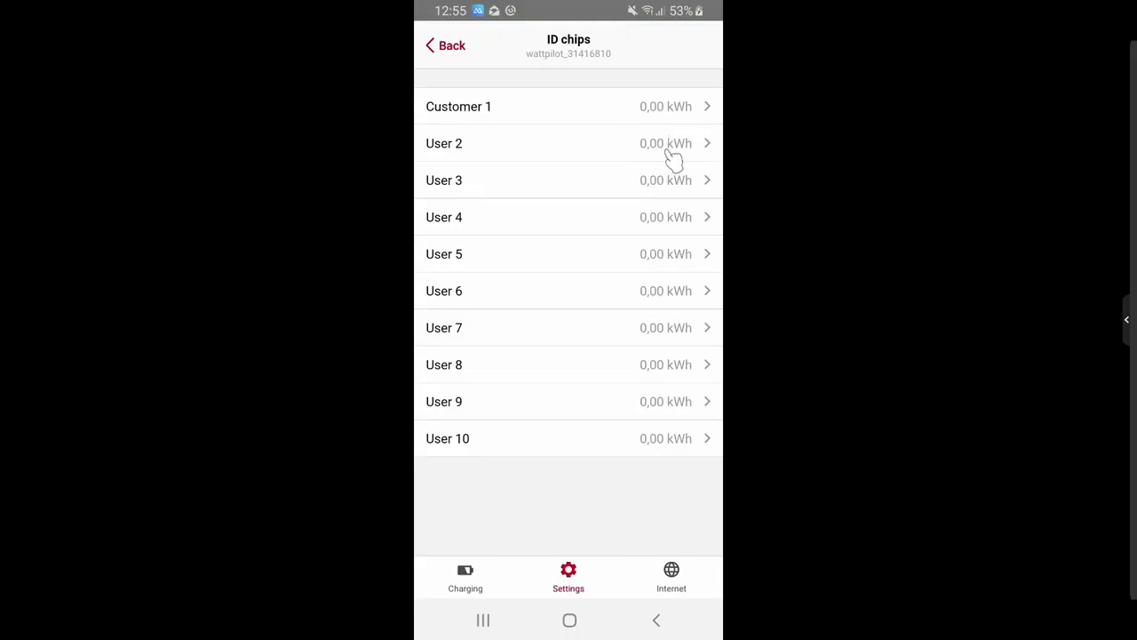
left_click(441, 49)
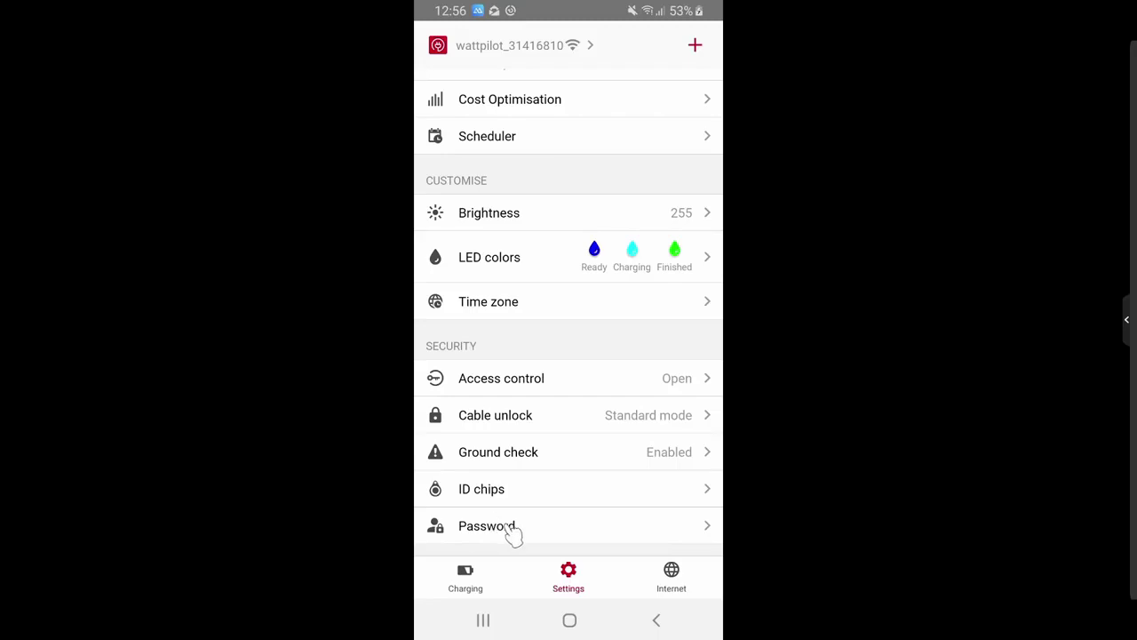
Check the masked charger password, then view the Charging overview down to the Range section
left_click(513, 530)
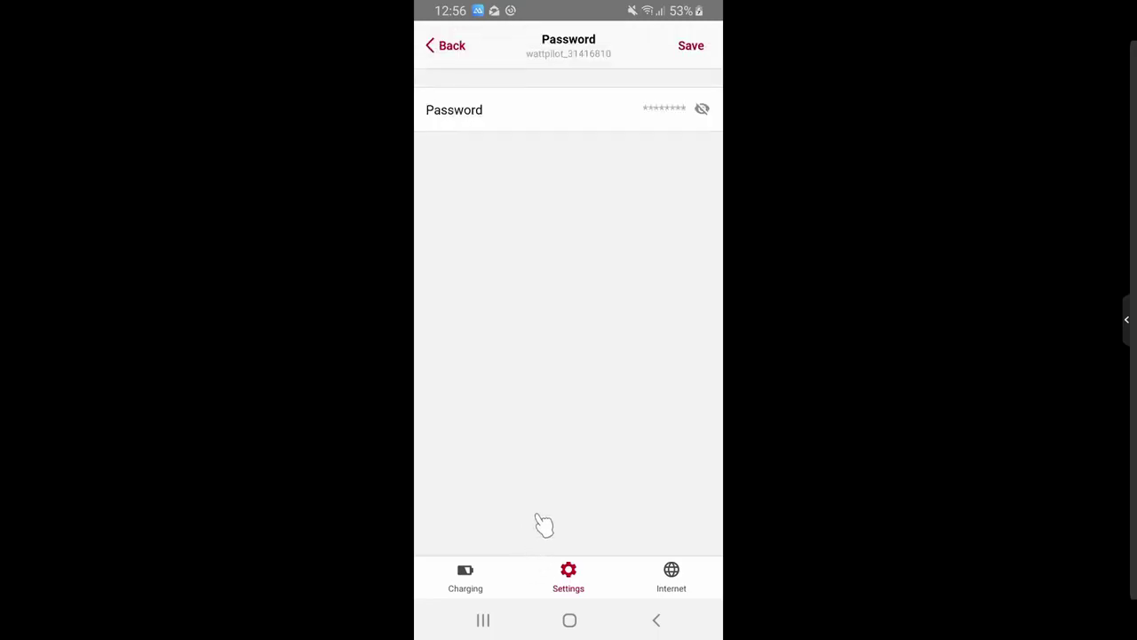
left_click(446, 47)
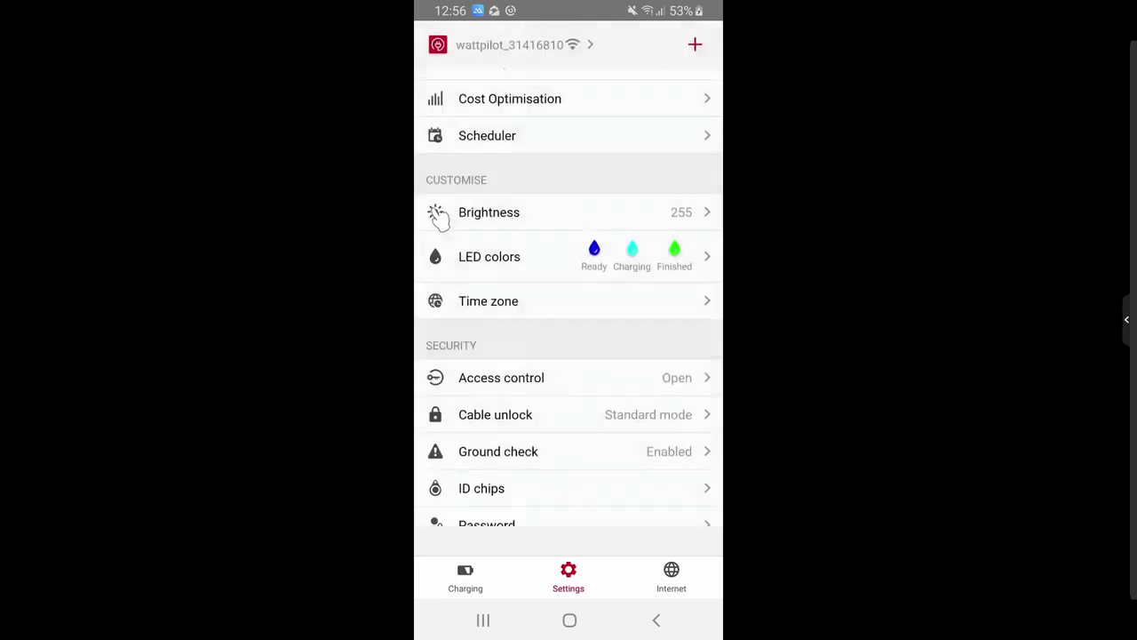
left_click(468, 584)
scroll(563, 382, "down", 3)
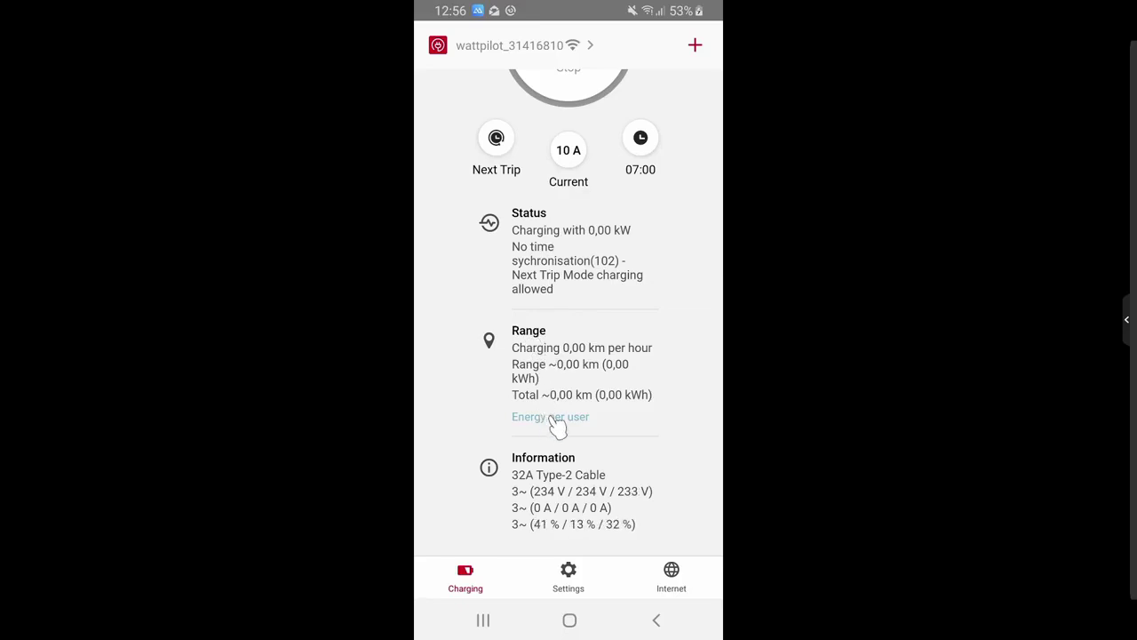
left_click(552, 420)
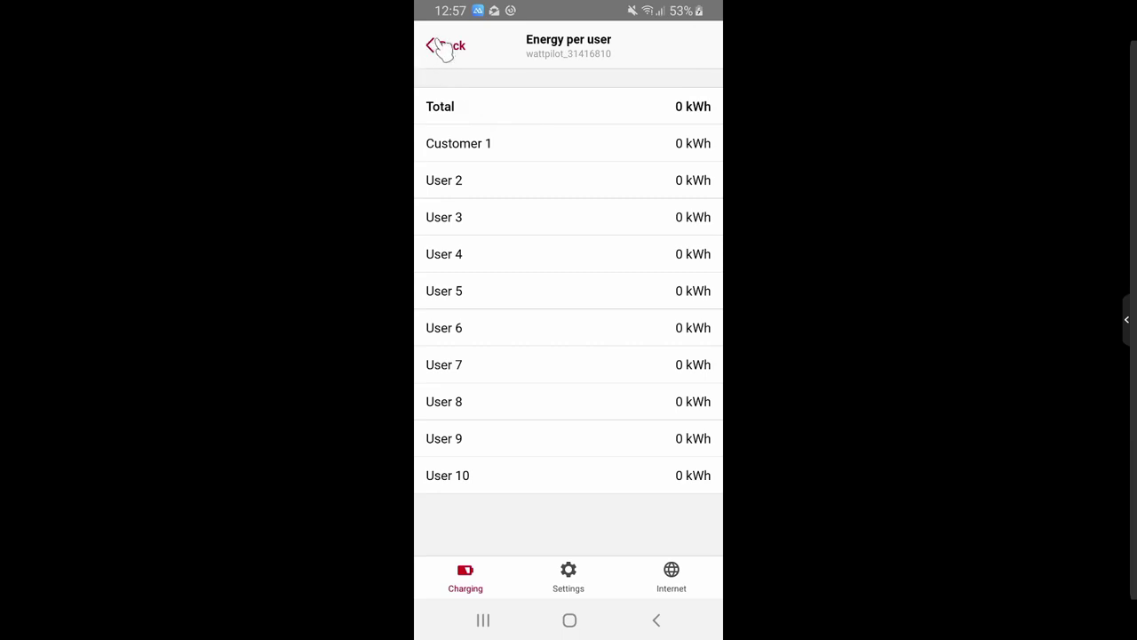
left_click(444, 47)
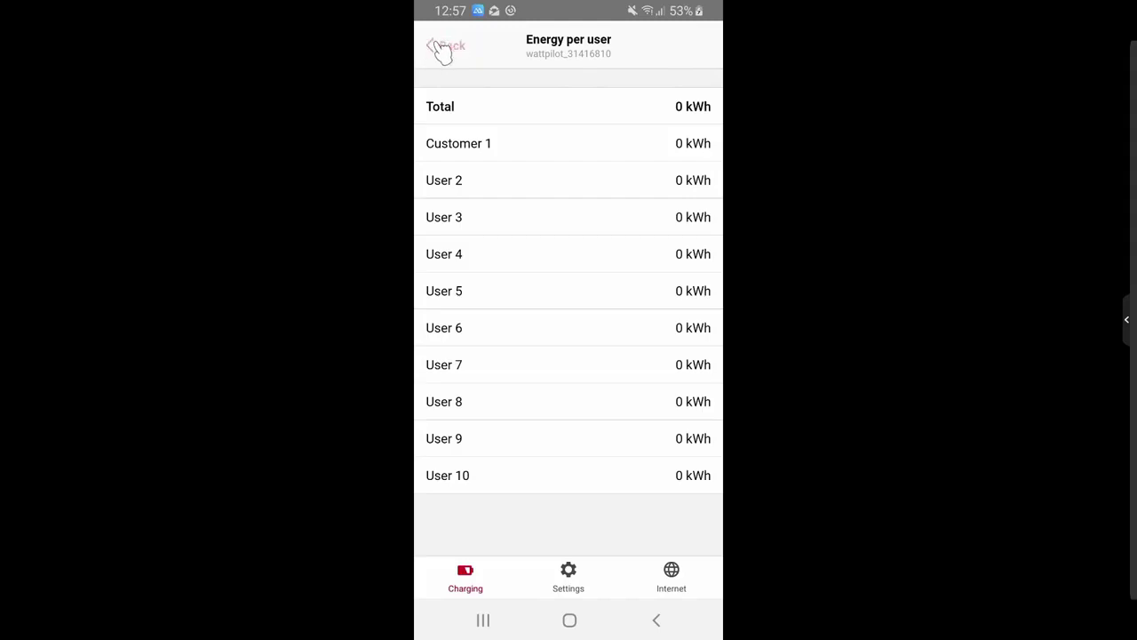